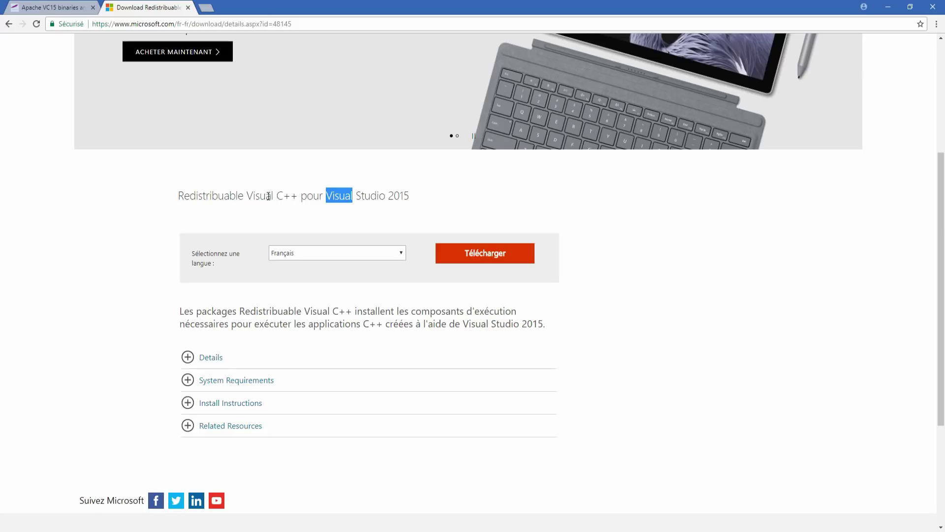
- Select vc_redist.x64.exe from the Visual C++ 2015 download file list
{"action": "double_click", "coordinate": [398, 196]}
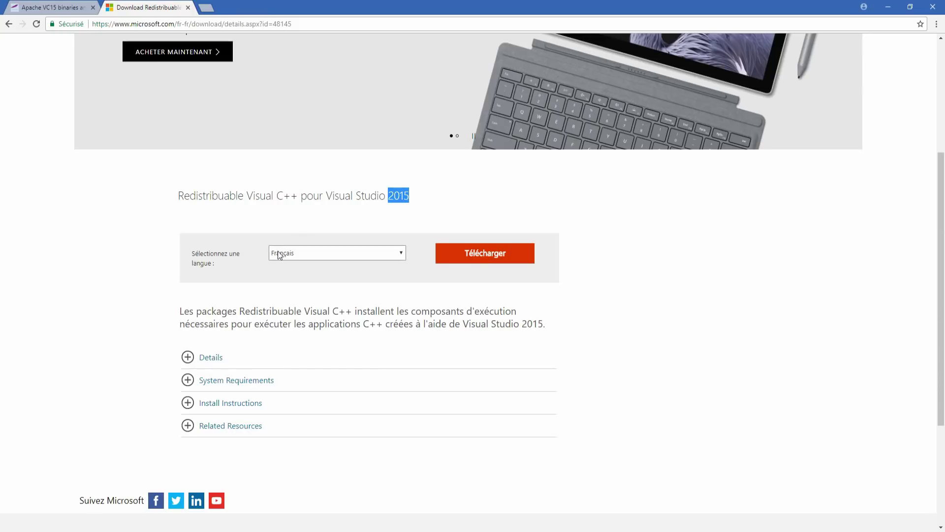
{"action": "left_click", "coordinate": [480, 256]}
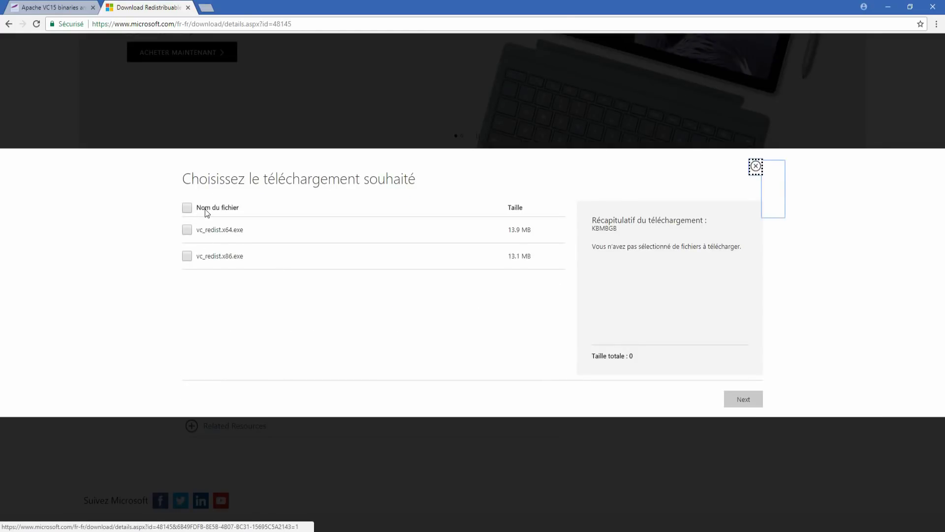
{"action": "double_click", "coordinate": [225, 230]}
{"action": "double_click", "coordinate": [227, 256]}
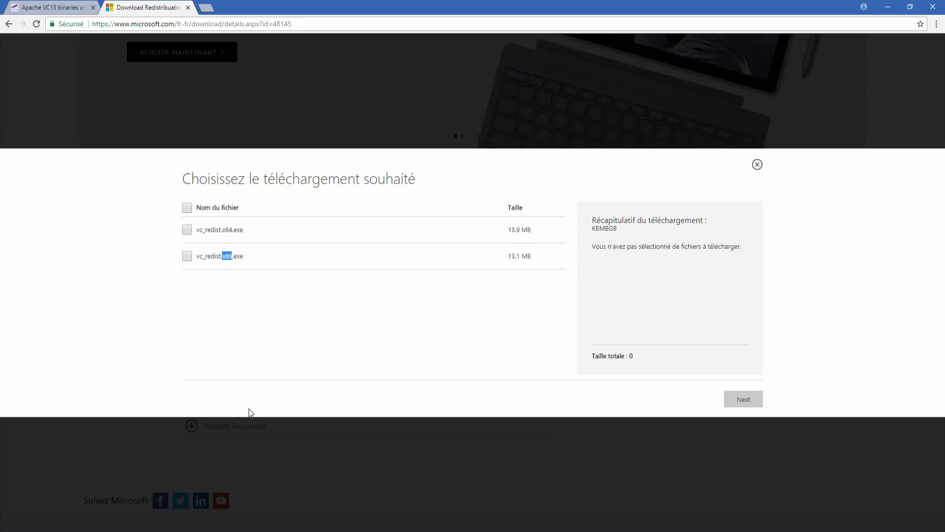
{"action": "left_click", "coordinate": [188, 229]}
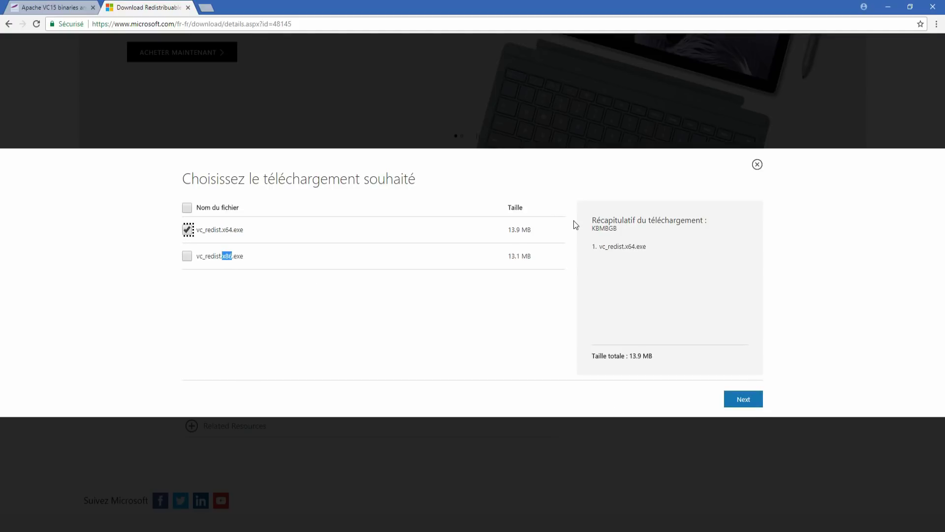
- Close the file choice window and the Microsoft download tab to return to the Apache page
{"action": "left_click", "coordinate": [280, 280]}
{"action": "left_click", "coordinate": [758, 164]}
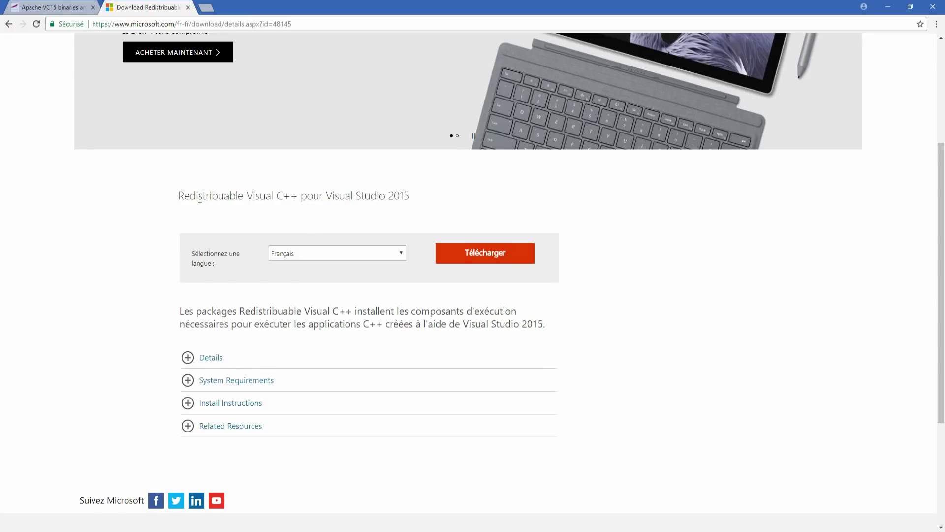
{"action": "left_click_drag", "start_coordinate": [184, 196], "coordinate": [196, 195]}
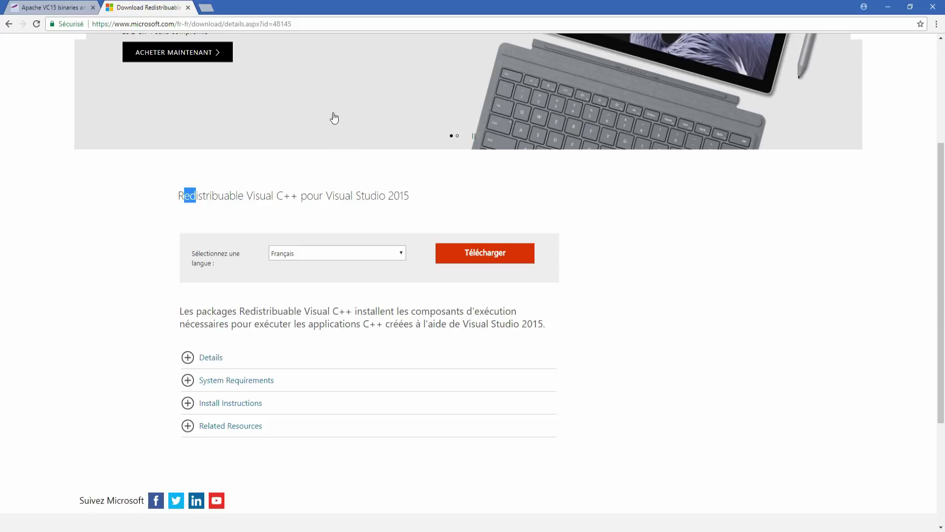
{"action": "left_click", "coordinate": [191, 10]}
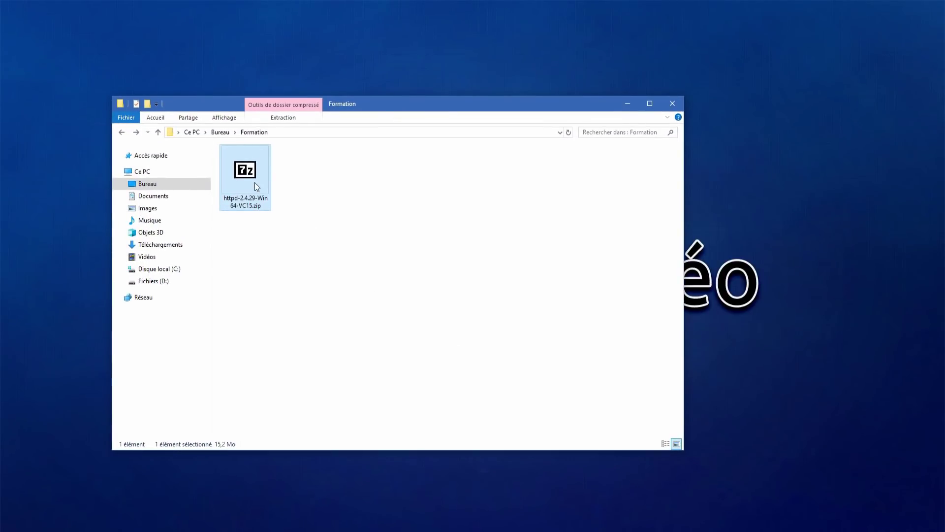
- Extract httpd-2.4.29-Win64-VC15.zip into its own folder with 7-Zip and open it
{"action": "right_click", "coordinate": [255, 184]}
{"action": "mouse_move", "coordinate": [319, 217]}
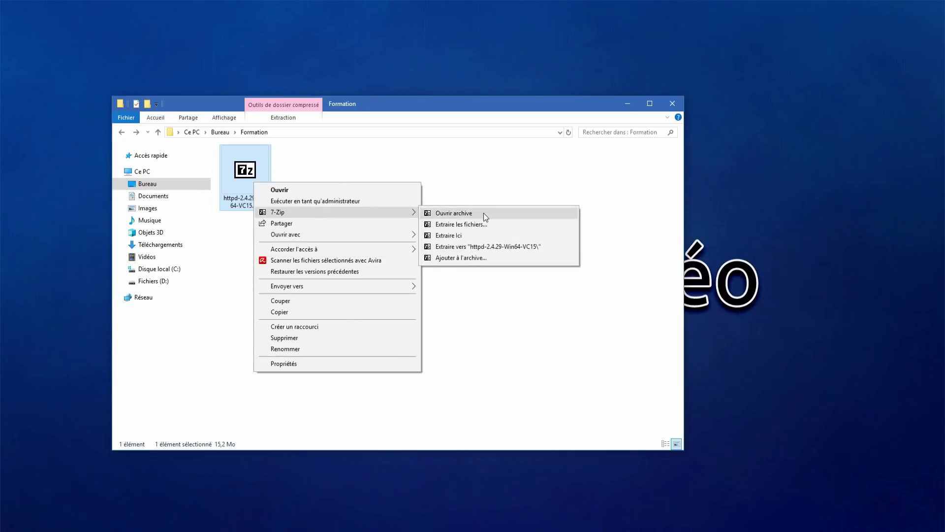
{"action": "left_click", "coordinate": [485, 252]}
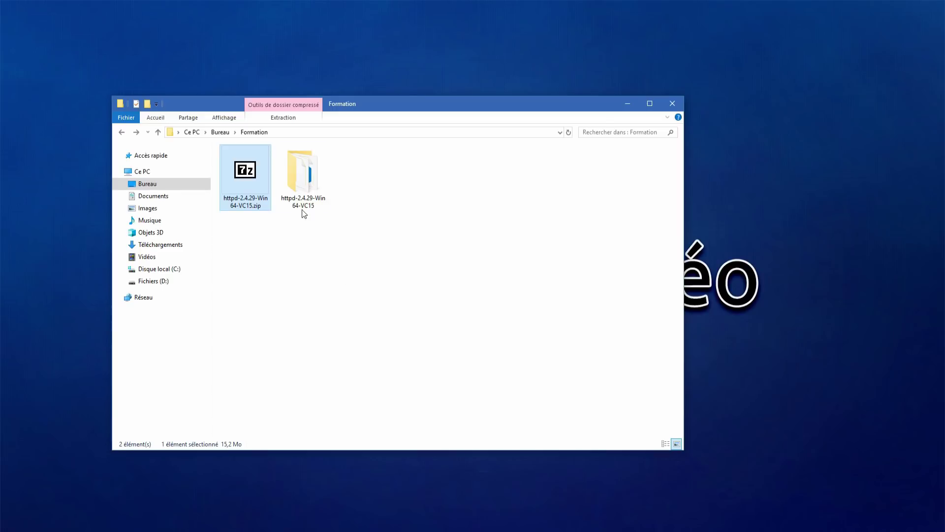
{"action": "double_click", "coordinate": [304, 214]}
- Move the Apache24 folder up into the Formation folder
{"action": "left_click", "coordinate": [245, 172]}
{"action": "left_click", "coordinate": [121, 132]}
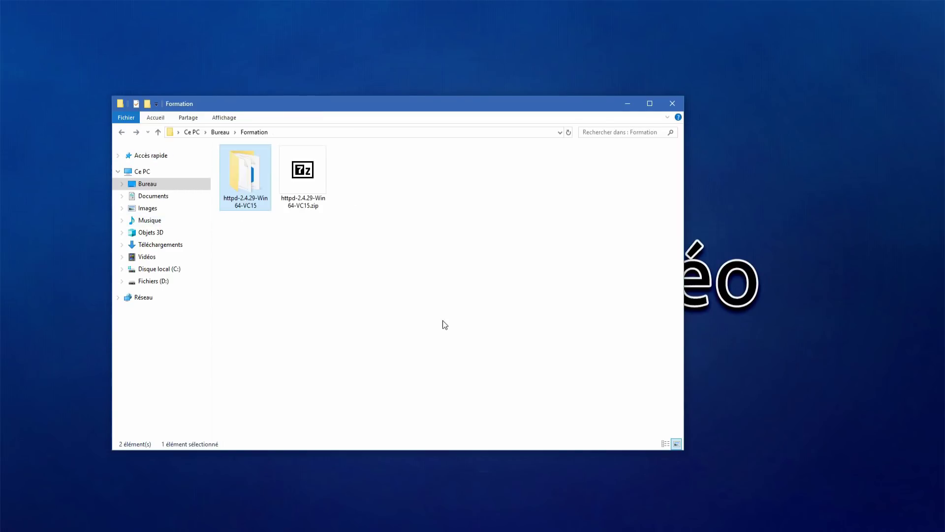
{"action": "key", "text": "ctrl+v"}
{"action": "left_click", "coordinate": [285, 254]}
- Delete the leftover httpd-2.4.29-Win64-VC15 folder and open Apache24
{"action": "left_click", "coordinate": [248, 201]}
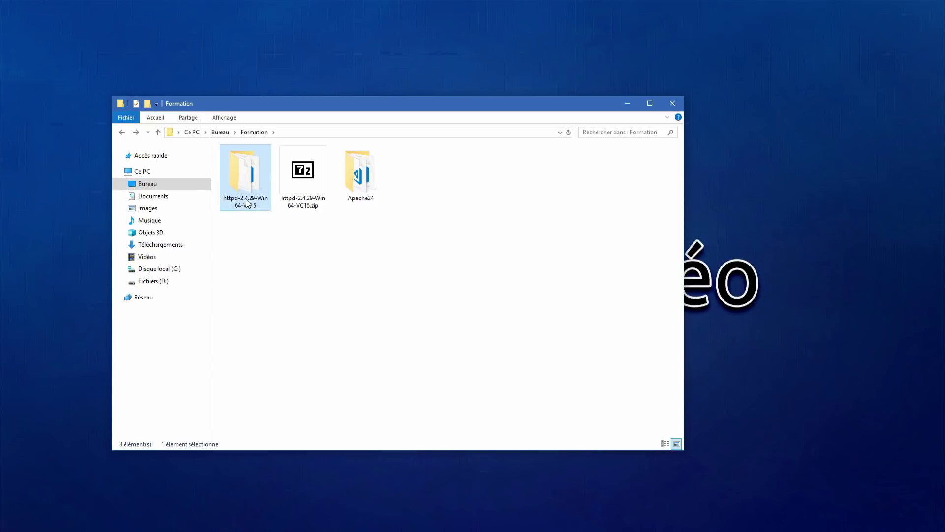
{"action": "key", "text": "Delete"}
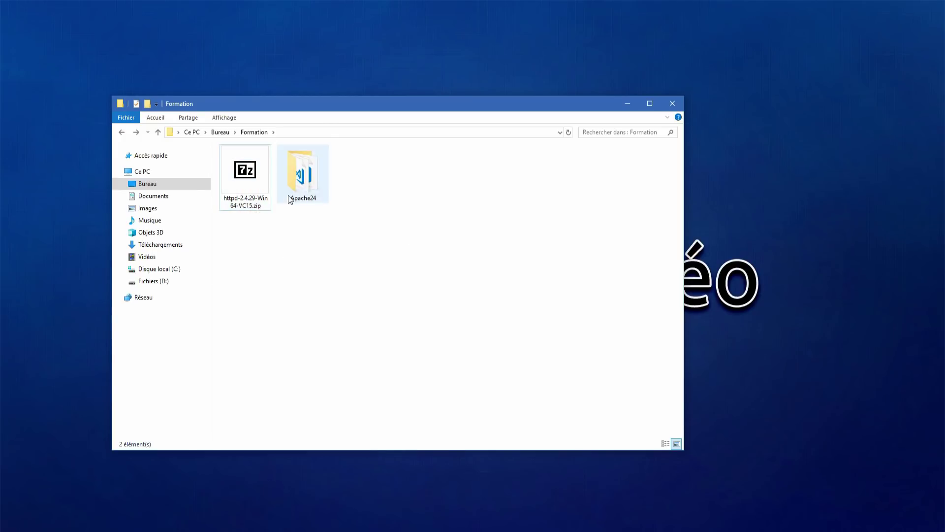
{"action": "double_click", "coordinate": [314, 185]}
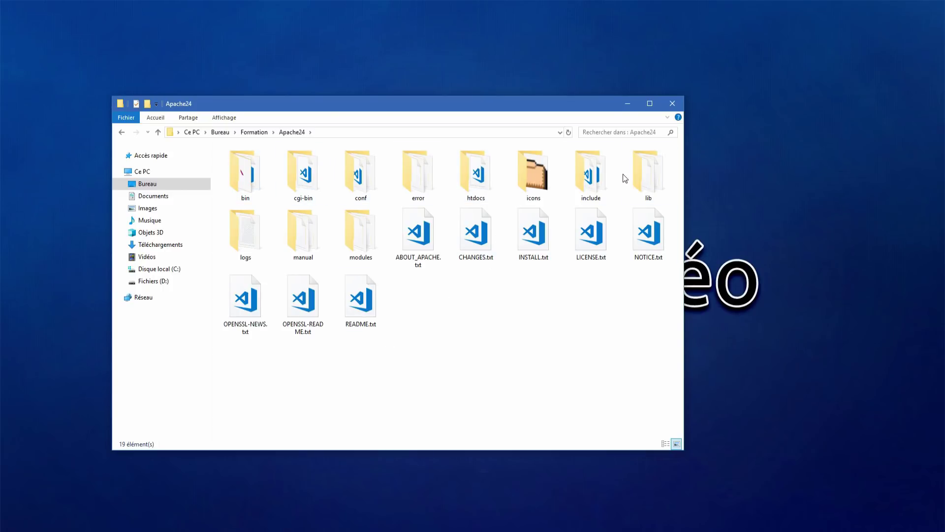
- Back in Formation, select the Apache24 folder and go to the Disque local (C:) drive
{"action": "left_click", "coordinate": [122, 133]}
{"action": "left_click", "coordinate": [268, 274]}
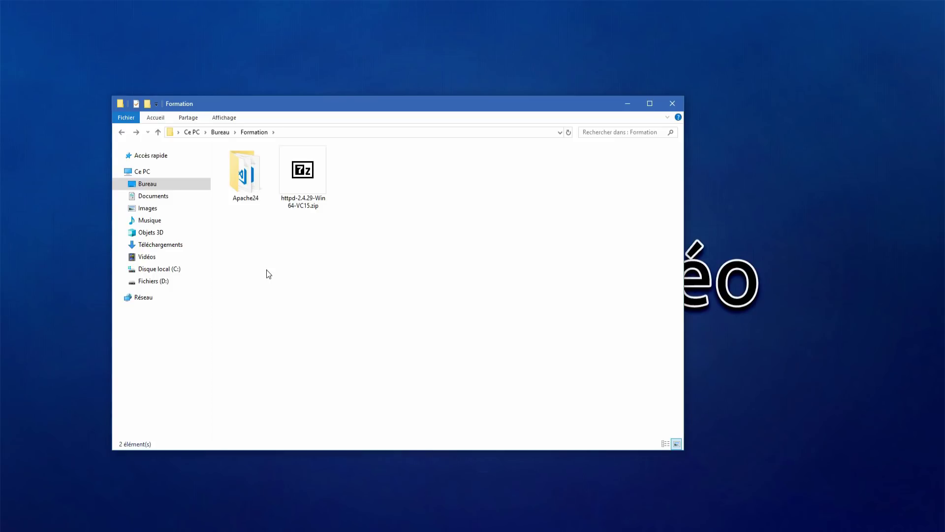
{"action": "left_click", "coordinate": [252, 187]}
{"action": "left_click", "coordinate": [292, 281]}
{"action": "left_click", "coordinate": [252, 162]}
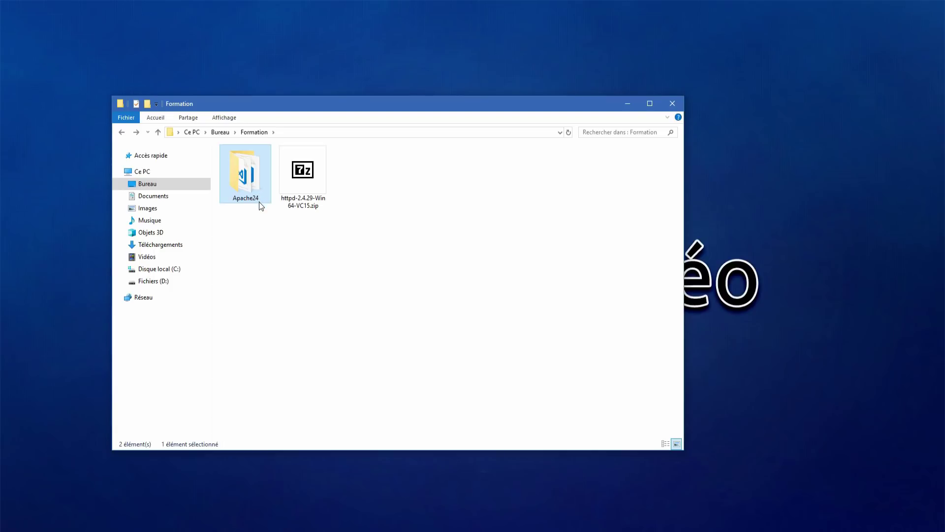
{"action": "left_click", "coordinate": [165, 270]}
- Paste Apache24 into the root of C: and open the new folder
{"action": "left_click", "coordinate": [404, 282]}
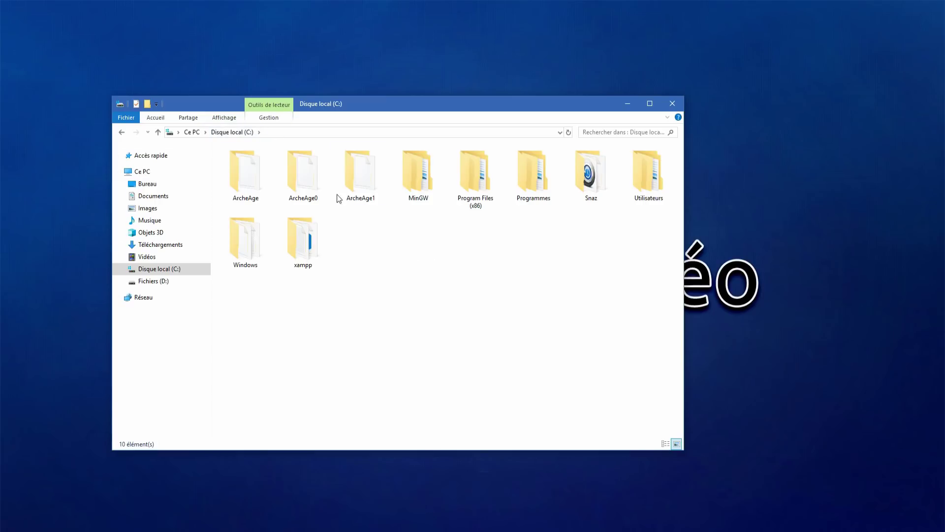
{"action": "left_click", "coordinate": [406, 191]}
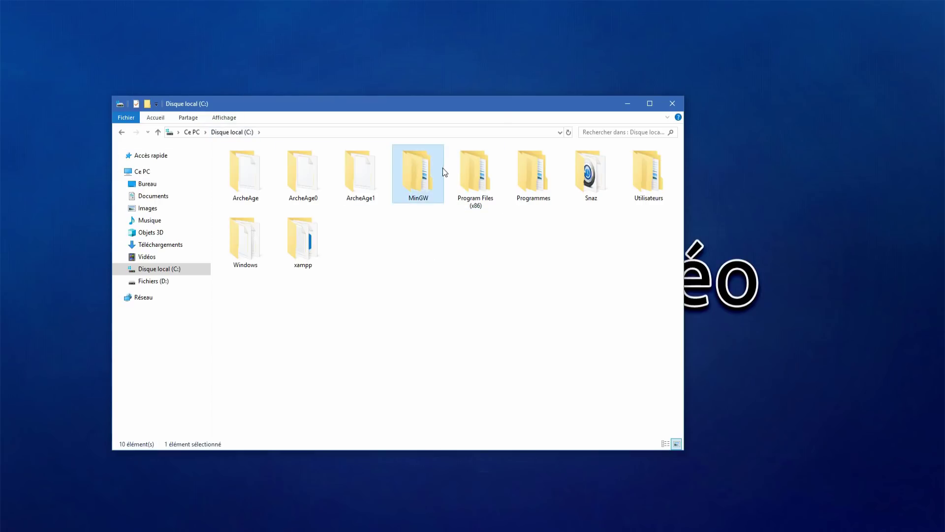
{"action": "left_click", "coordinate": [427, 255]}
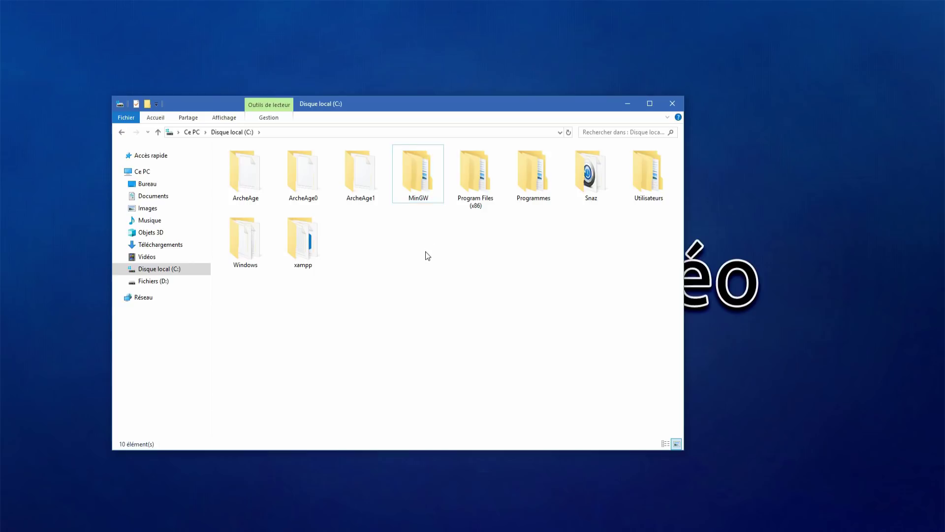
{"action": "key", "text": "ctrl+v"}
{"action": "double_click", "coordinate": [359, 270]}
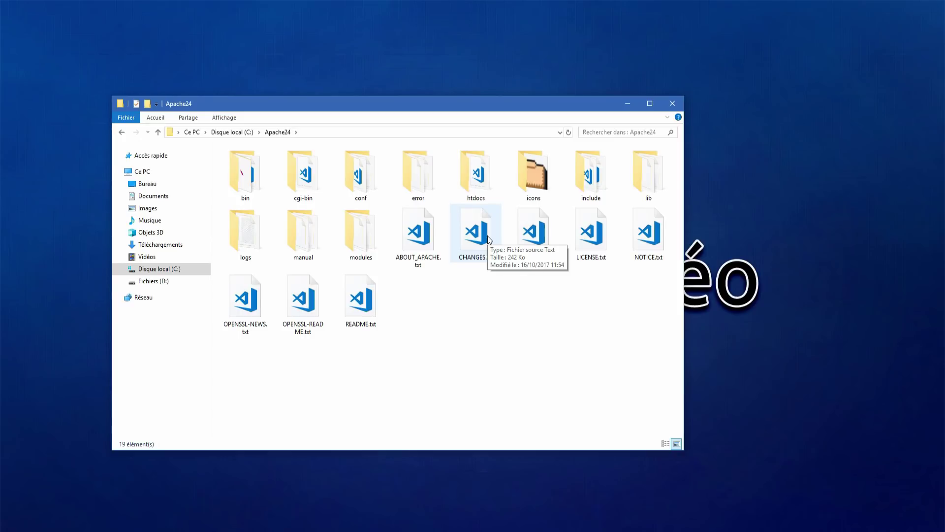
- In the conf folder, set Visual Studio Code as the .conf app via httpd.conf's properties, then open it
{"action": "double_click", "coordinate": [367, 173]}
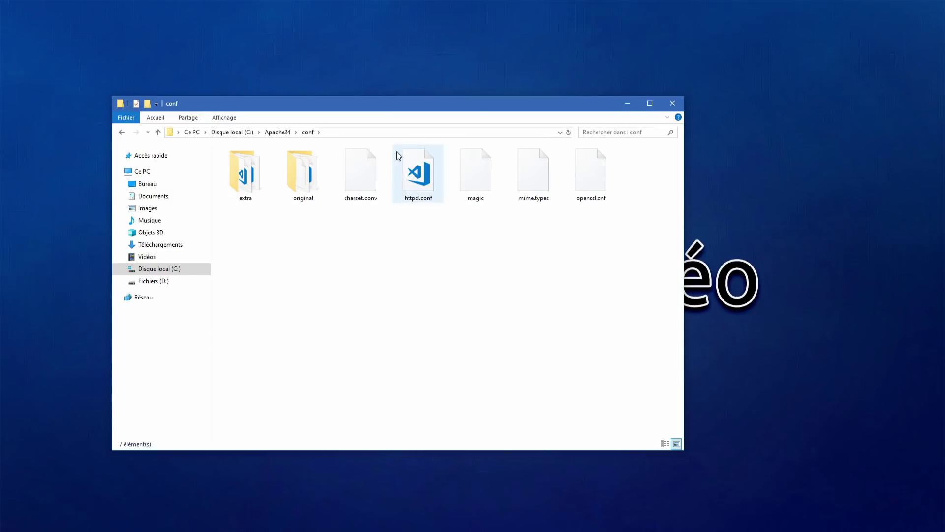
{"action": "right_click", "coordinate": [419, 172]}
{"action": "left_click", "coordinate": [452, 337]}
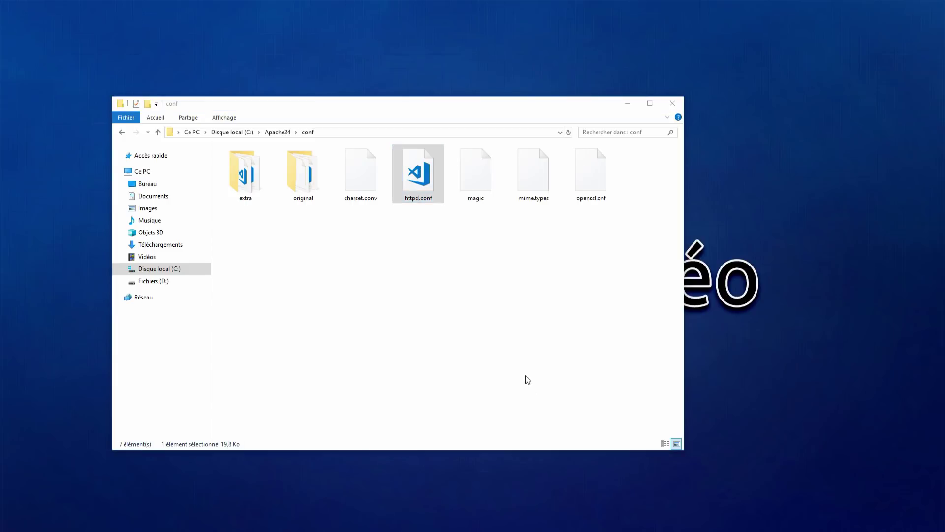
{"action": "left_click", "coordinate": [613, 252]}
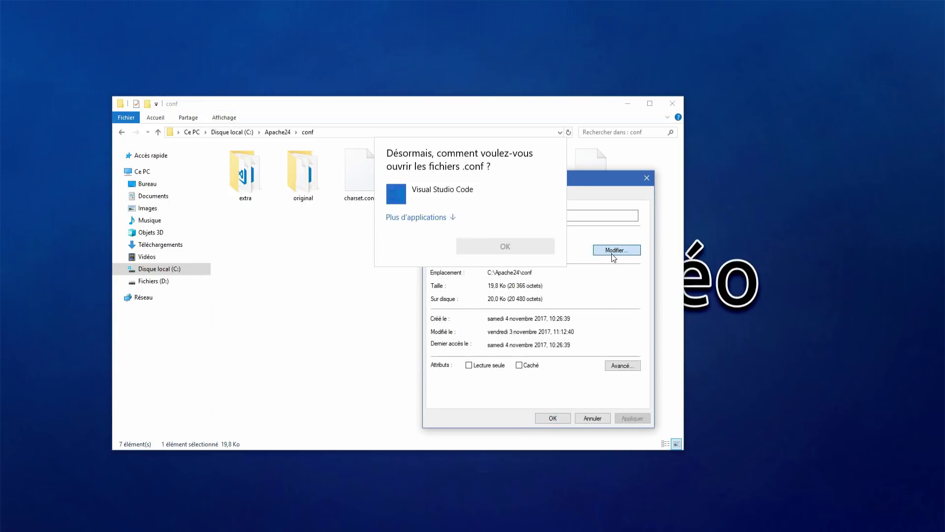
{"action": "left_click", "coordinate": [507, 246]}
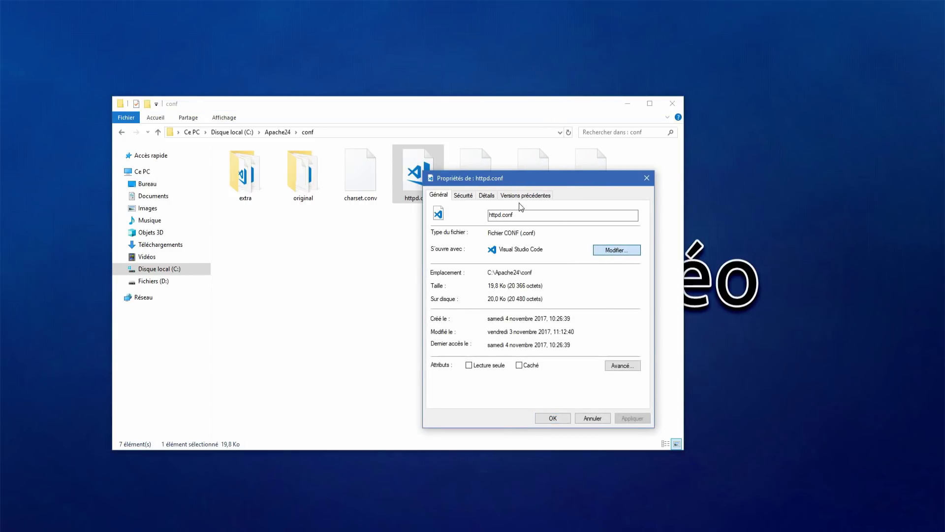
{"action": "left_click", "coordinate": [614, 251]}
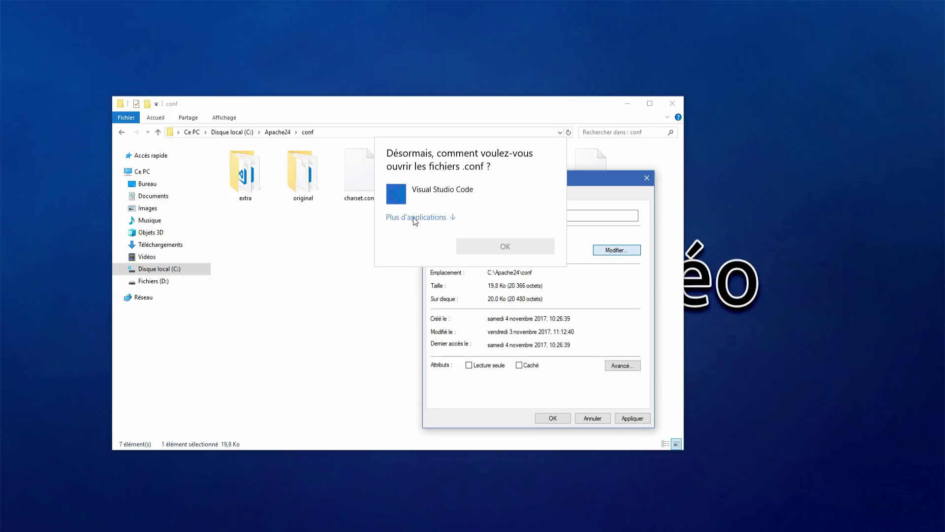
{"action": "left_click", "coordinate": [545, 186]}
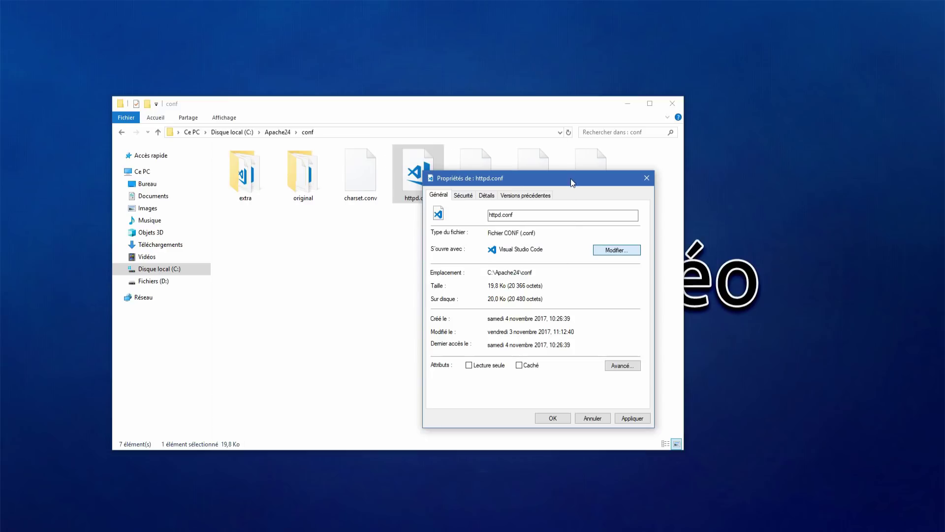
{"action": "left_click", "coordinate": [601, 419]}
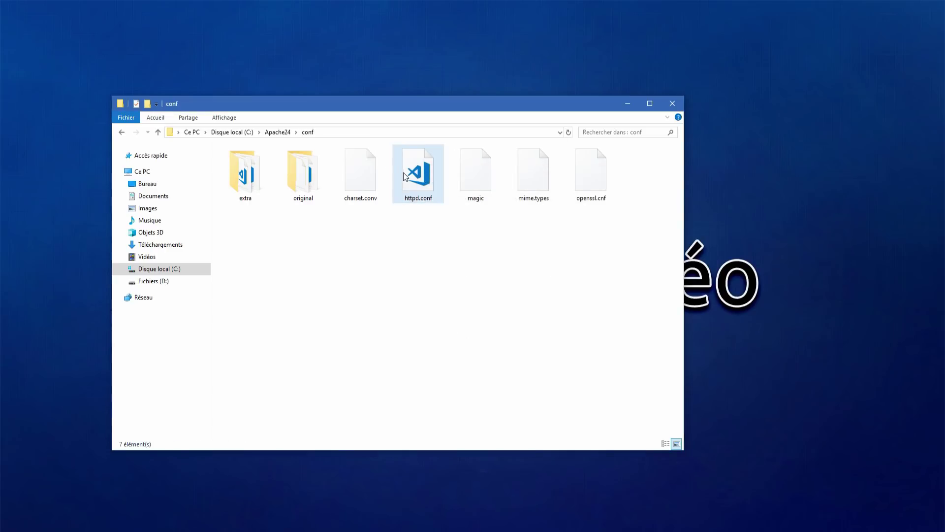
{"action": "key", "text": "Return"}
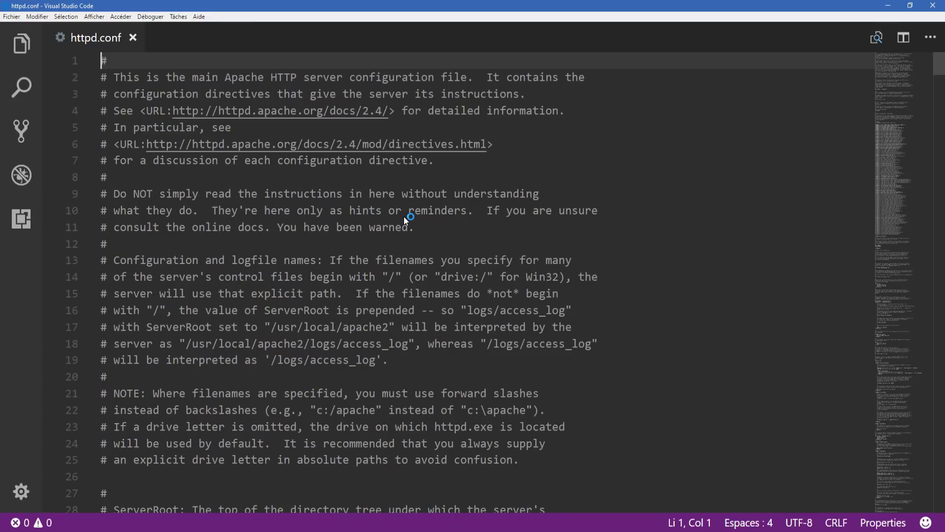
- Scroll httpd.conf to the ServerRoot line and select its c:/Apache24 path
{"action": "scroll", "coordinate": [432, 220], "scroll_direction": "down", "scroll_amount": 8}
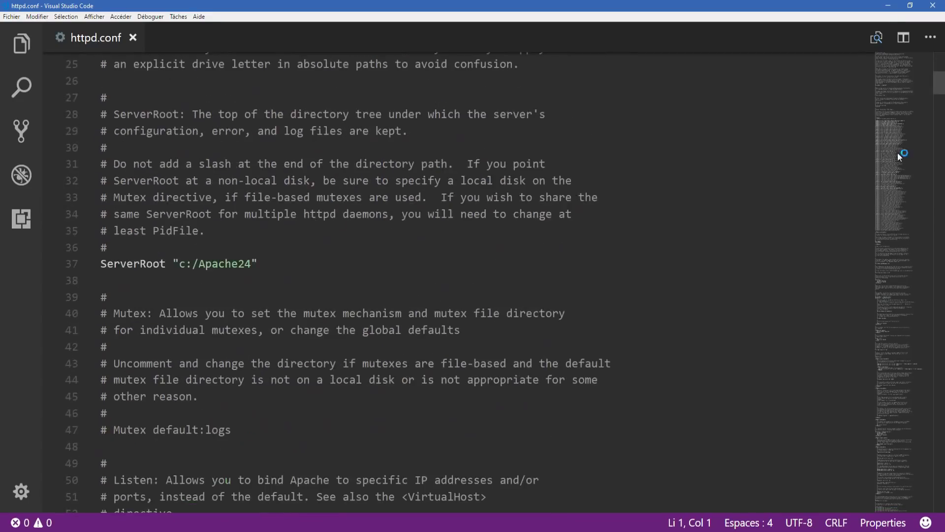
{"action": "left_click_drag", "start_coordinate": [905, 87], "coordinate": [918, 59]}
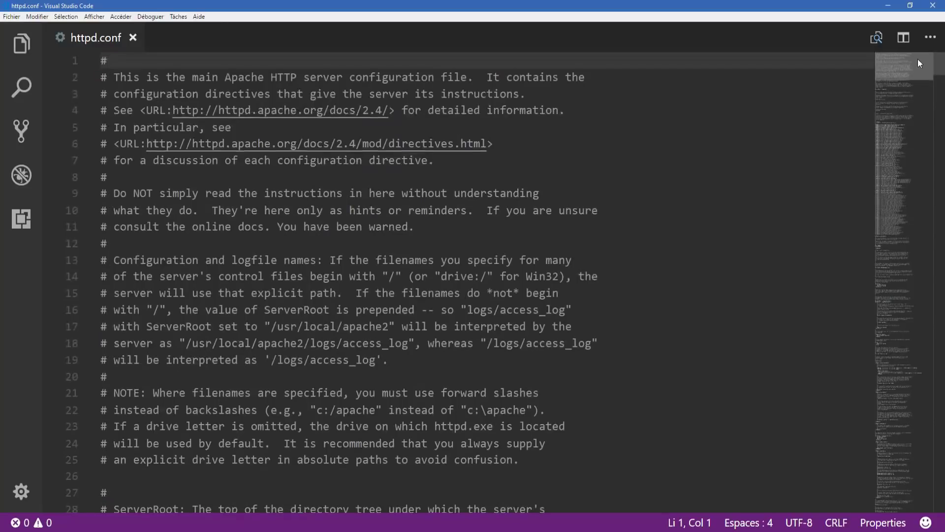
{"action": "scroll", "coordinate": [227, 362], "scroll_direction": "down", "scroll_amount": 3}
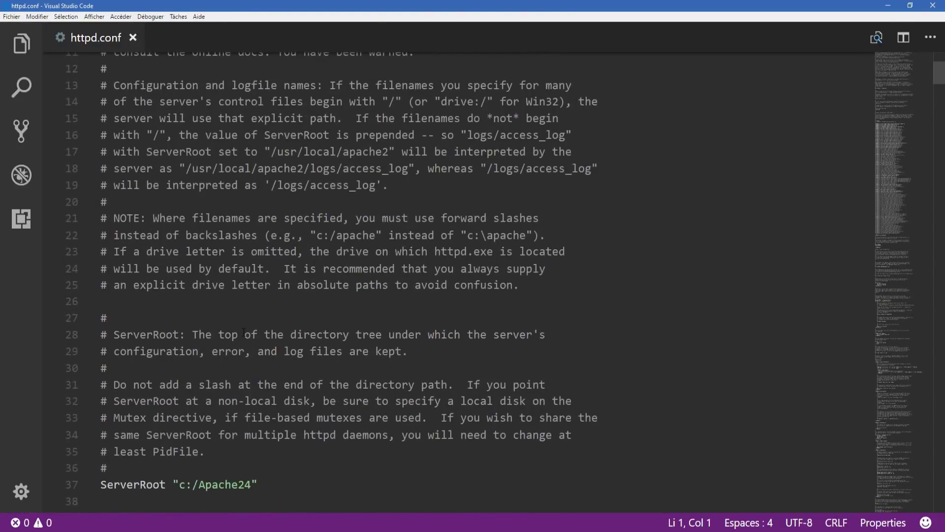
{"action": "scroll", "coordinate": [243, 333], "scroll_direction": "up", "scroll_amount": 3}
{"action": "scroll", "coordinate": [207, 315], "scroll_direction": "down", "scroll_amount": 6}
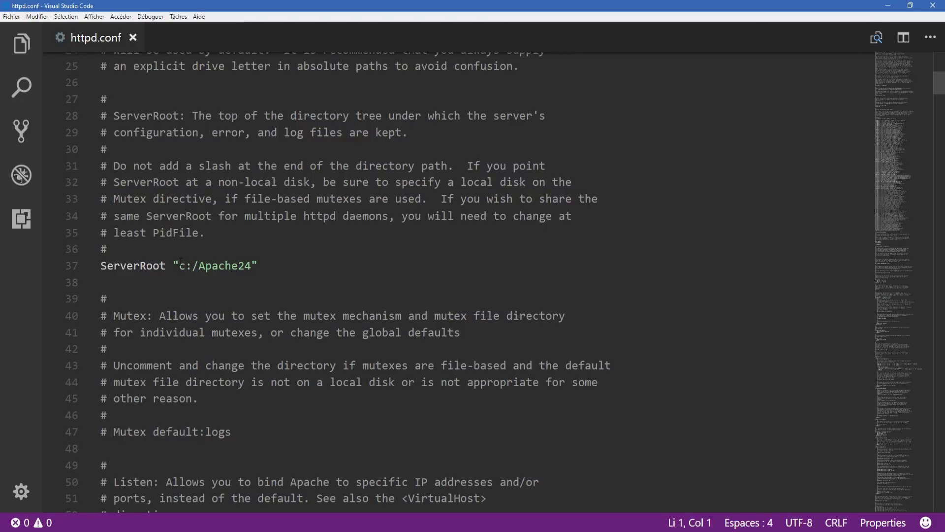
{"action": "left_click_drag", "start_coordinate": [179, 266], "coordinate": [252, 266]}
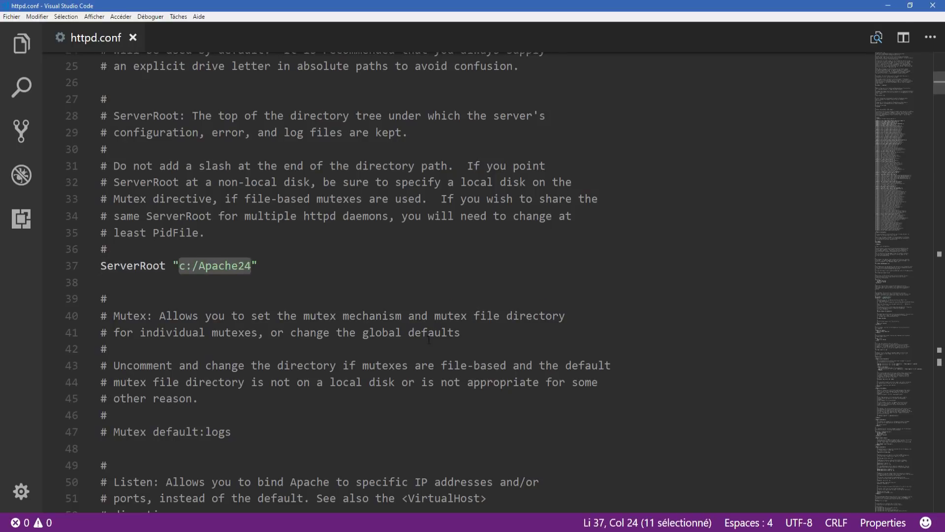
- Compare it with the full C:\Apache24 folder path shown in File Explorer
{"action": "key", "text": "alt+Tab"}
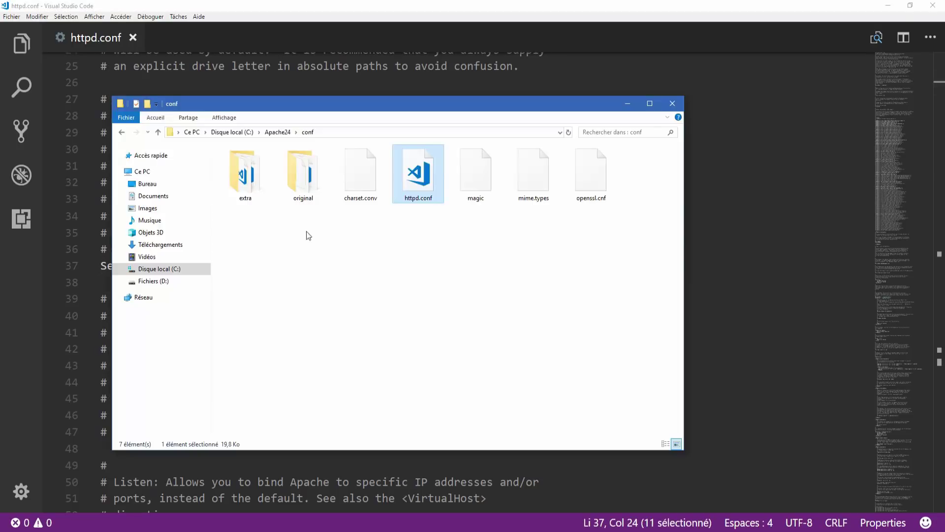
{"action": "left_click", "coordinate": [122, 132]}
{"action": "left_click", "coordinate": [345, 133]}
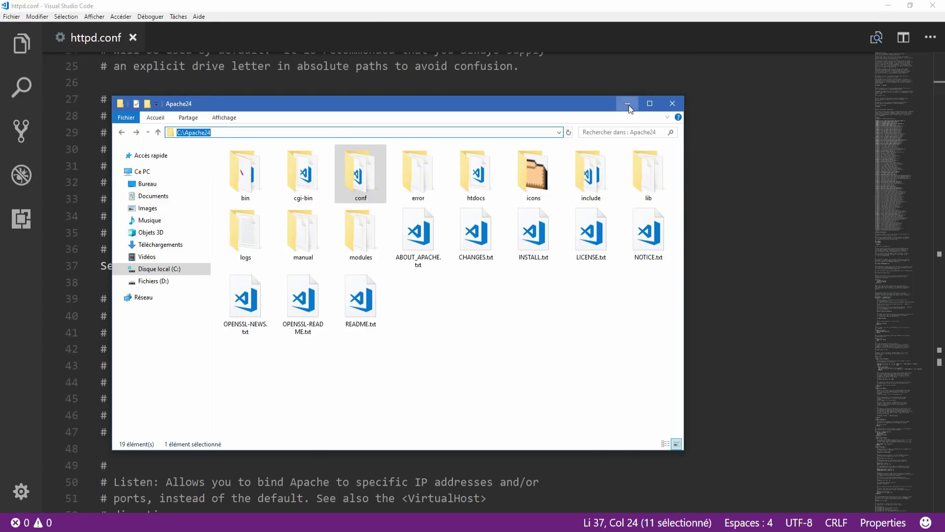
{"action": "key", "text": "alt+Tab"}
- Examine the path's drive letter, slash and Apache parts, then reselect c:/Apache24
{"action": "key", "text": "Down"}
{"action": "key", "text": "Down"}
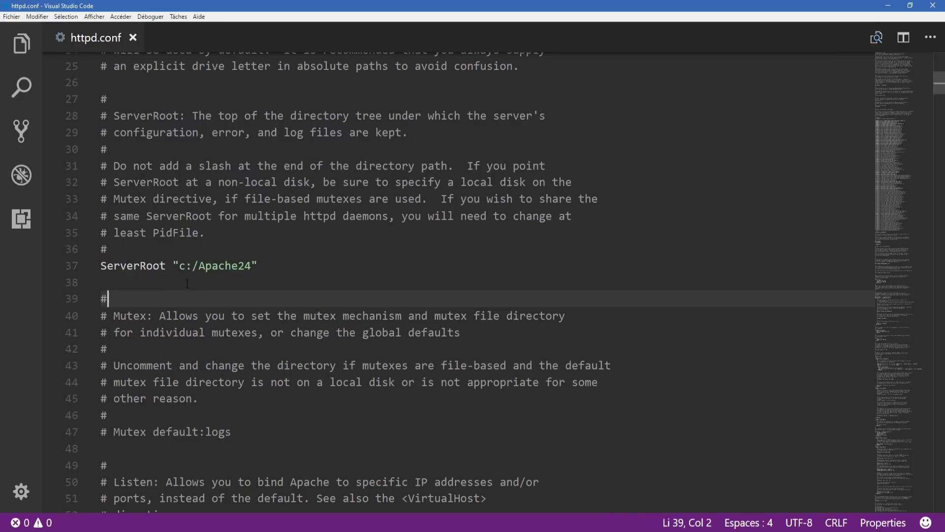
{"action": "left_click", "coordinate": [197, 265]}
{"action": "key", "text": "shift+Left"}
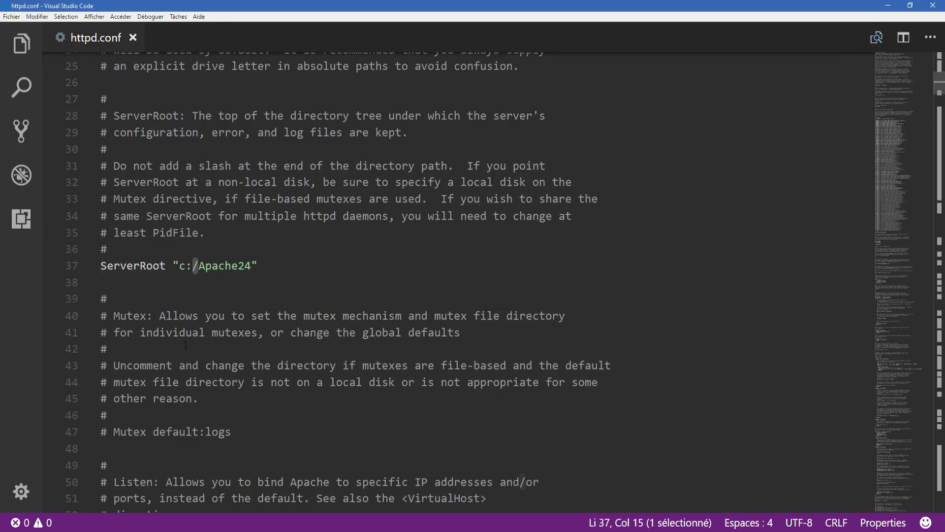
{"action": "left_click", "coordinate": [204, 291]}
{"action": "left_click", "coordinate": [189, 266]}
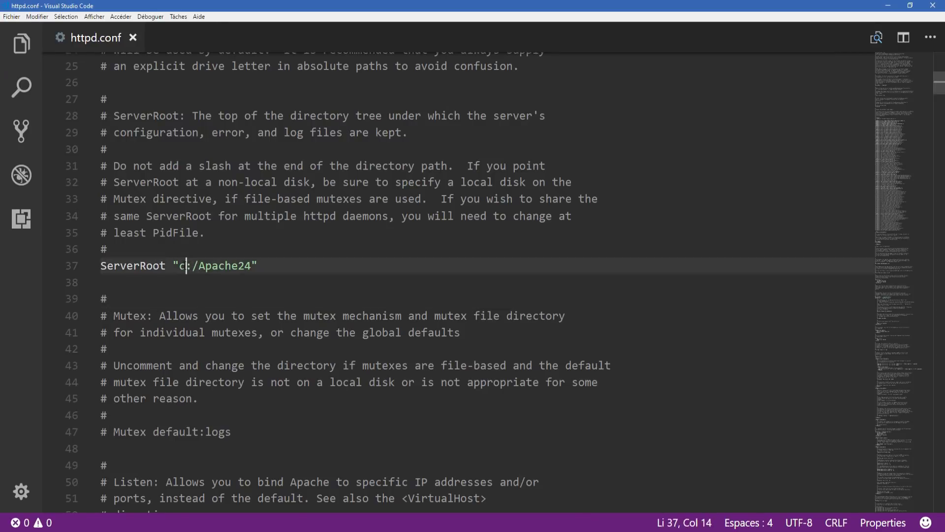
{"action": "key", "text": "shift+Left"}
{"action": "left_click", "coordinate": [298, 261]}
{"action": "left_click_drag", "start_coordinate": [199, 266], "coordinate": [252, 265]}
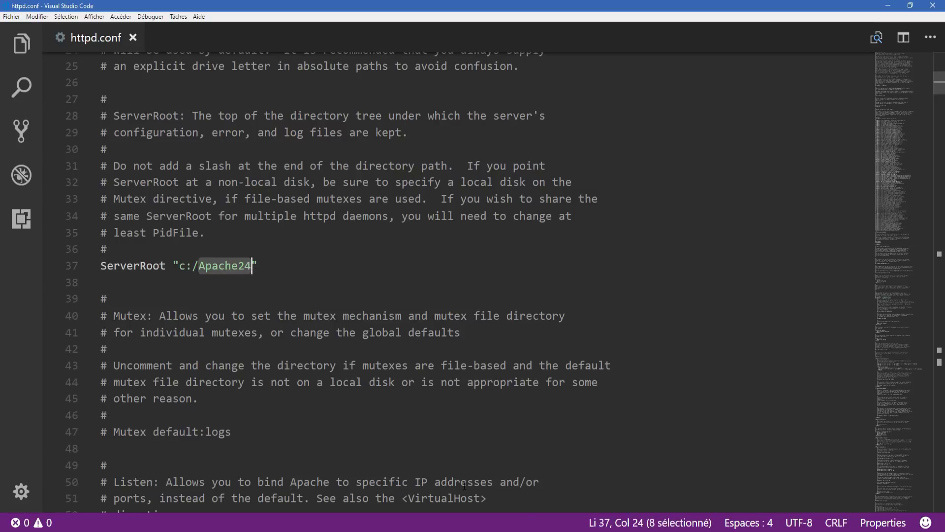
{"action": "left_click_drag", "start_coordinate": [176, 267], "coordinate": [252, 266]}
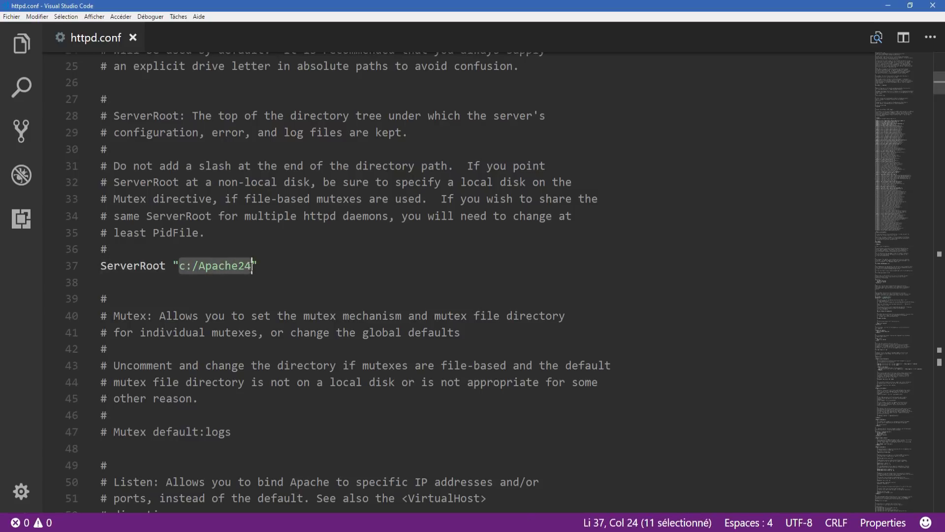
- Check the Listen 80 port setting in httpd.conf
{"action": "left_click", "coordinate": [401, 222]}
{"action": "scroll", "coordinate": [277, 228], "scroll_direction": "down", "scroll_amount": 7}
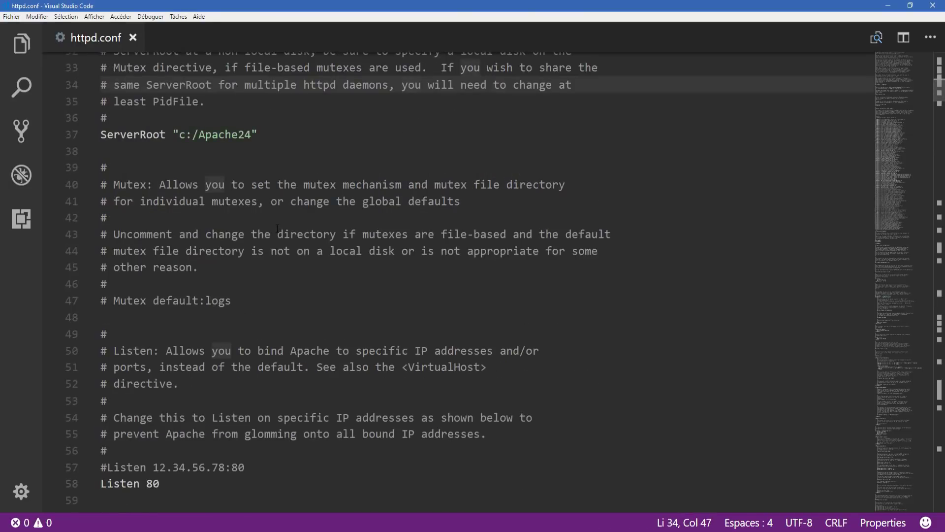
{"action": "left_click", "coordinate": [163, 267]}
{"action": "double_click", "coordinate": [154, 266]}
{"action": "key", "text": "Down"}
{"action": "key", "text": "Down"}
{"action": "left_click", "coordinate": [153, 265]}
{"action": "double_click", "coordinate": [154, 266]}
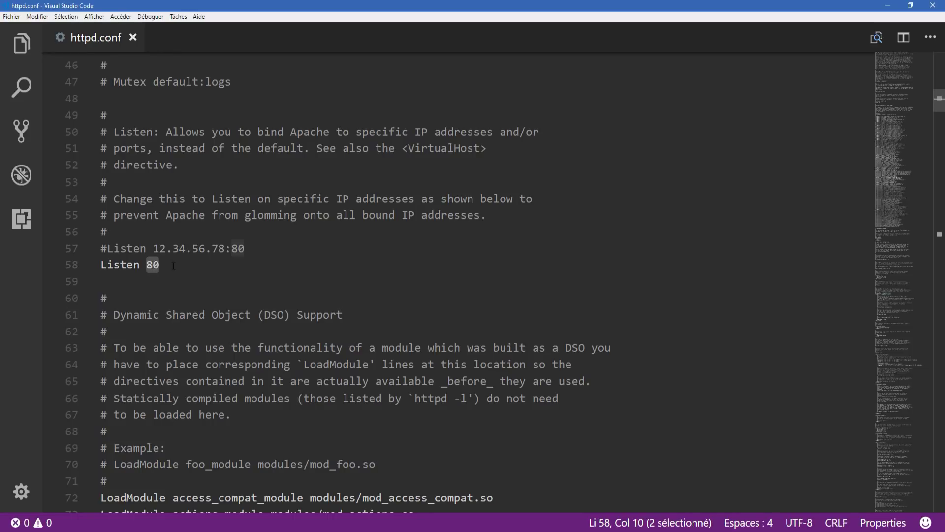
{"action": "left_click", "coordinate": [224, 249]}
- Examine the # commenting out the charset_lite_module LoadModule line 103
{"action": "scroll", "coordinate": [198, 245], "scroll_direction": "down", "scroll_amount": 3}
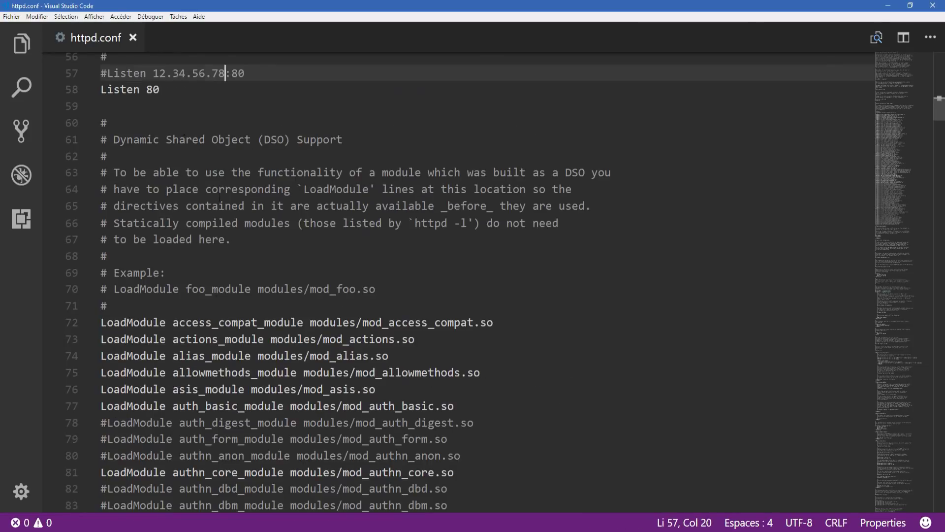
{"action": "scroll", "coordinate": [206, 211], "scroll_direction": "down", "scroll_amount": 3}
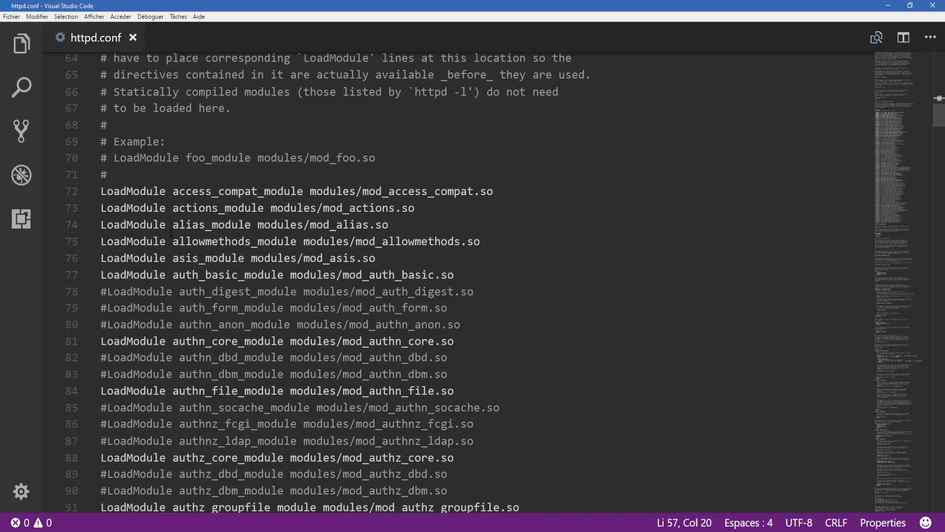
{"action": "scroll", "coordinate": [251, 333], "scroll_direction": "down", "scroll_amount": 9}
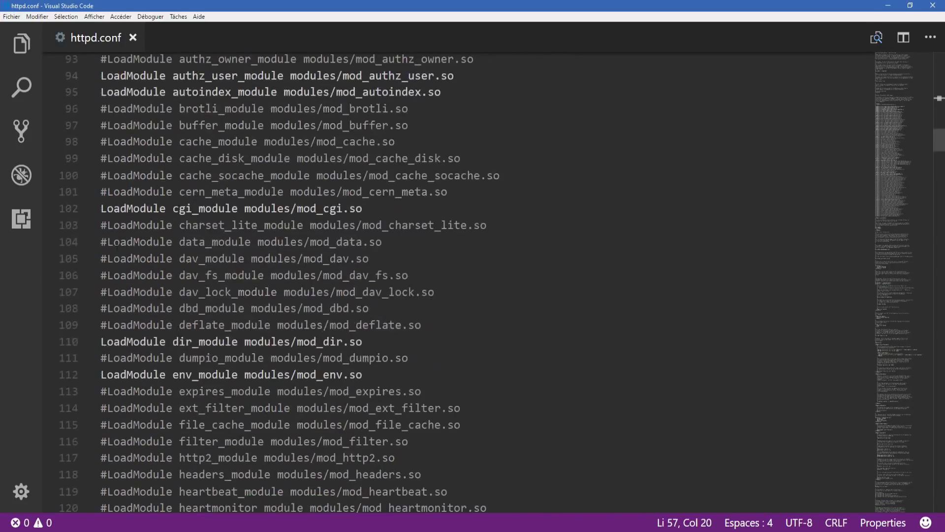
{"action": "left_click", "coordinate": [108, 226]}
{"action": "key", "text": "shift+Left"}
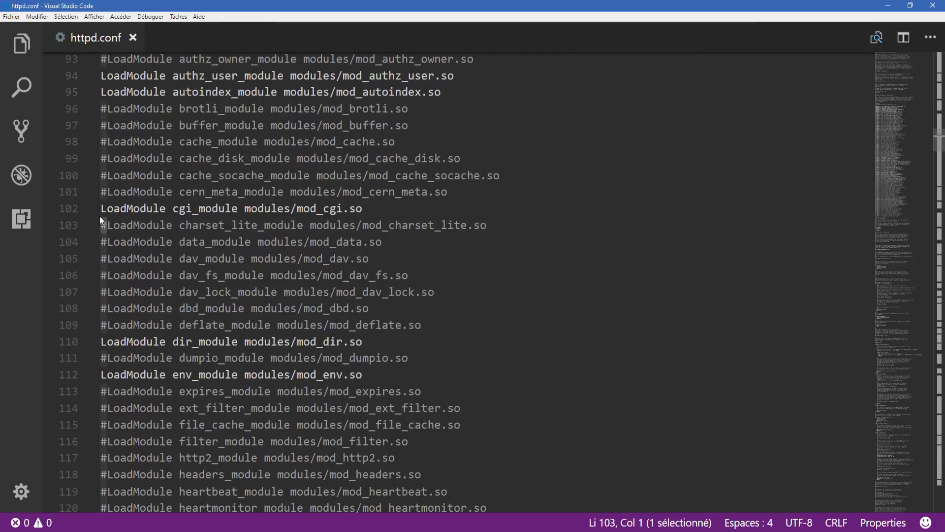
{"action": "left_click", "coordinate": [245, 274]}
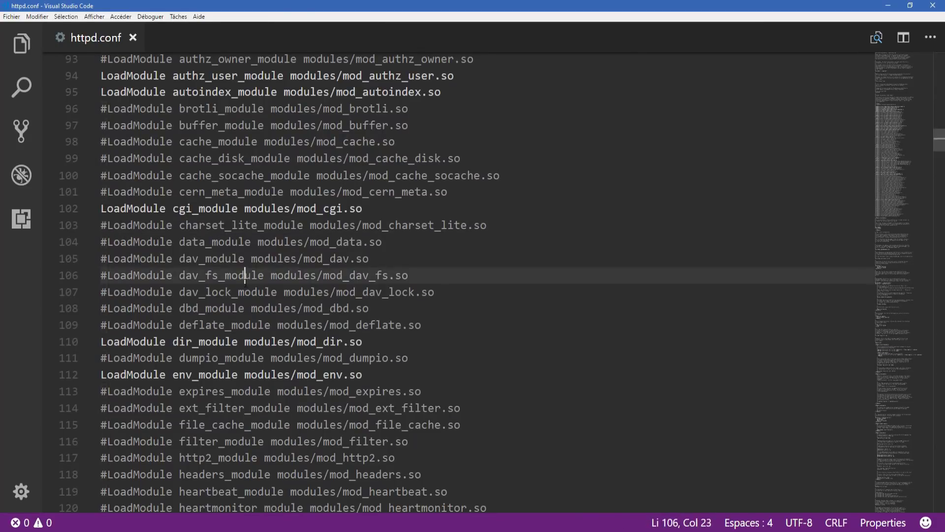
- Remove the # from LoadModule rewrite_module modules/mod_rewrite.so on line 158
{"action": "scroll", "coordinate": [246, 278], "scroll_direction": "down", "scroll_amount": 12}
{"action": "scroll", "coordinate": [246, 279], "scroll_direction": "down", "scroll_amount": 5}
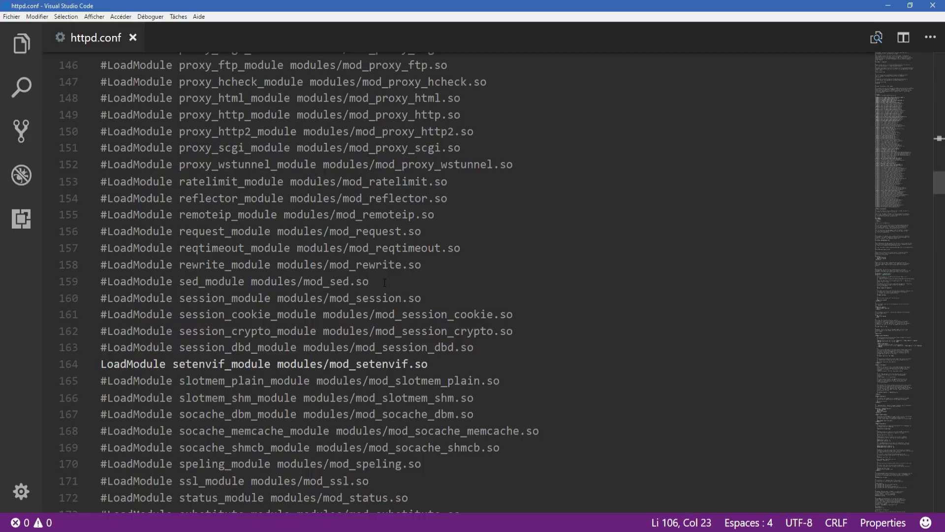
{"action": "double_click", "coordinate": [337, 266]}
{"action": "left_click_drag", "start_coordinate": [421, 264], "coordinate": [107, 264]}
{"action": "left_click", "coordinate": [113, 313]}
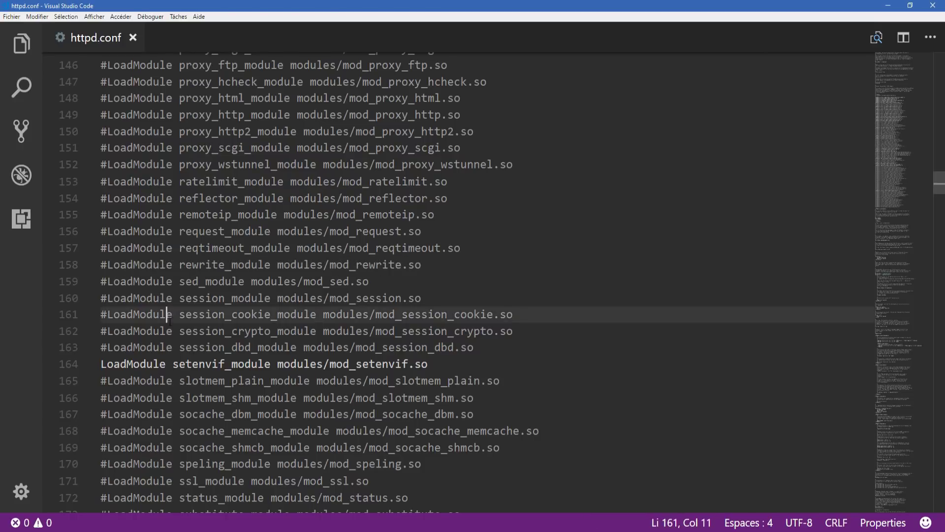
{"action": "left_click", "coordinate": [108, 265]}
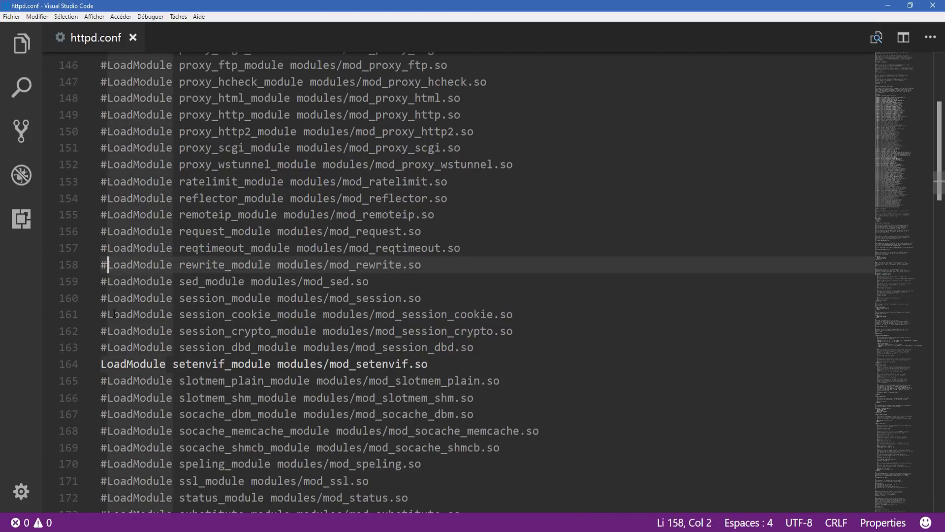
{"action": "key", "text": "BackSpace"}
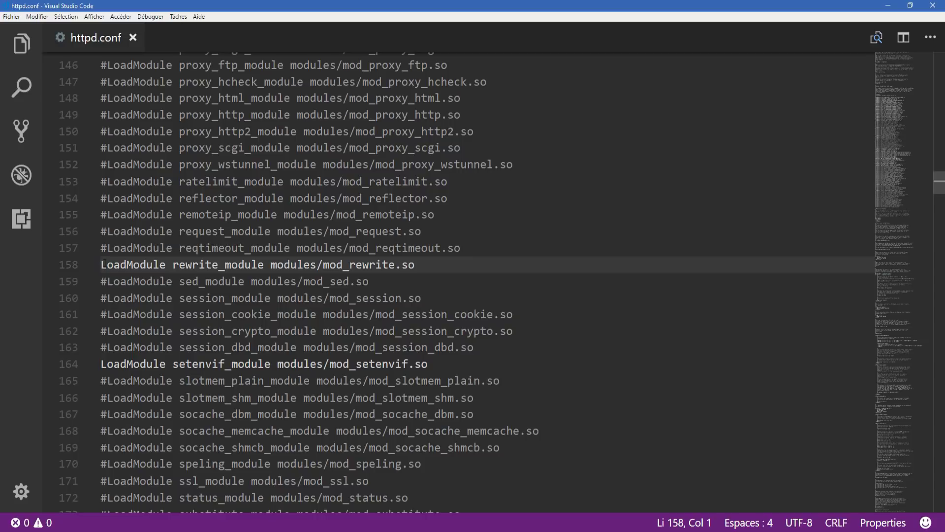
{"action": "scroll", "coordinate": [517, 225], "scroll_direction": "down", "scroll_amount": 5}
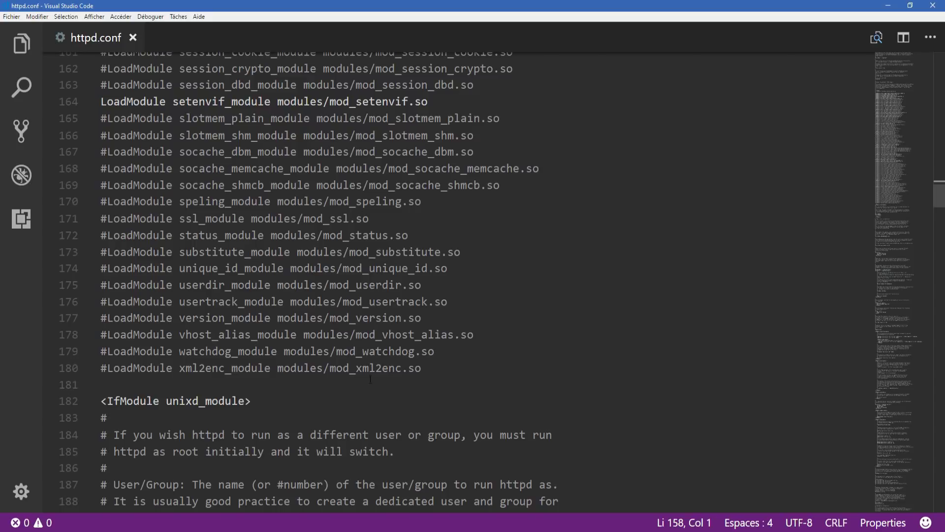
{"action": "scroll", "coordinate": [370, 379], "scroll_direction": "up", "scroll_amount": 7}
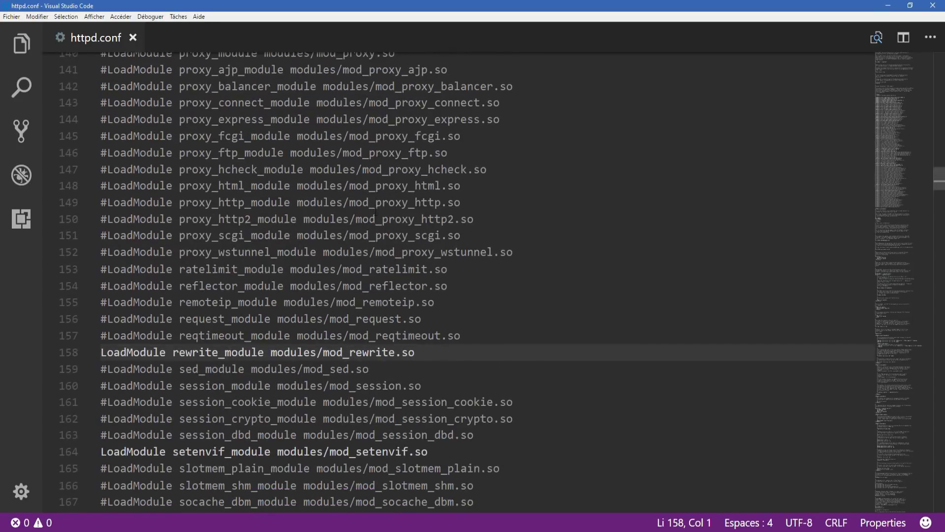
{"action": "scroll", "coordinate": [367, 189], "scroll_direction": "down", "scroll_amount": 3}
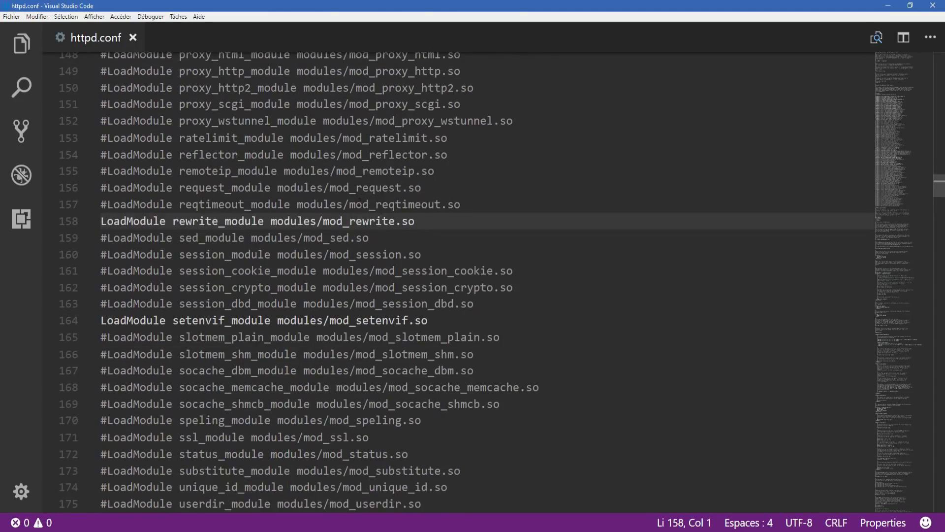
{"action": "scroll", "coordinate": [366, 333], "scroll_direction": "down", "scroll_amount": 4}
{"action": "scroll", "coordinate": [338, 323], "scroll_direction": "down", "scroll_amount": 7}
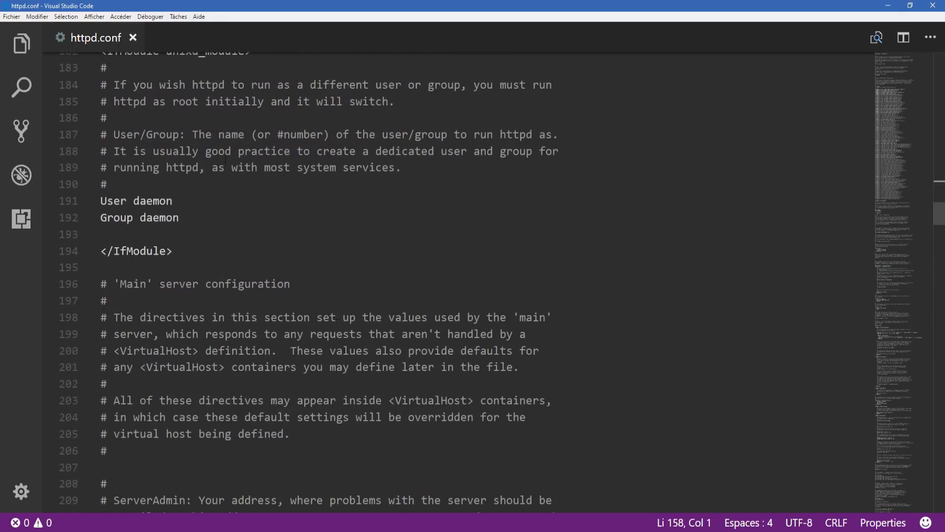
{"action": "scroll", "coordinate": [160, 189], "scroll_direction": "down", "scroll_amount": 7}
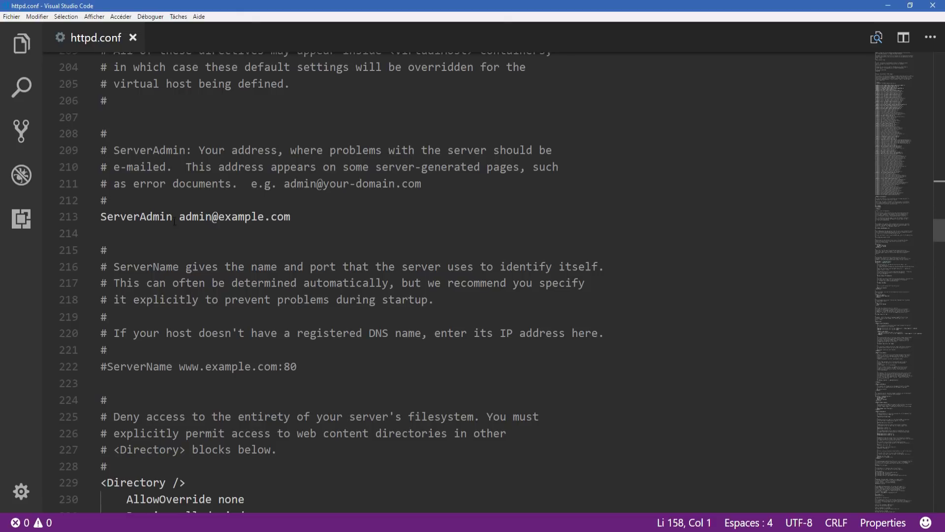
{"action": "scroll", "coordinate": [263, 195], "scroll_direction": "down", "scroll_amount": 3}
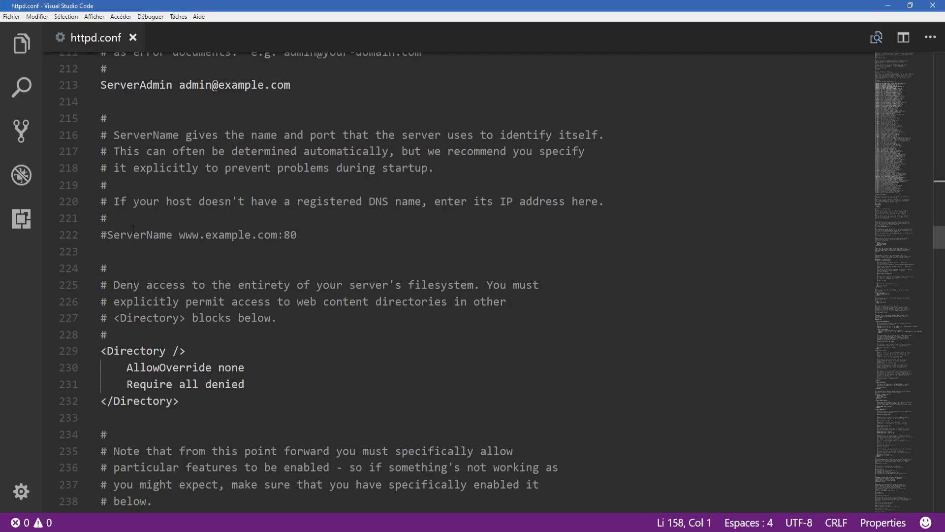
- Uncomment ServerName, change it to localhost, and save httpd.conf
{"action": "left_click", "coordinate": [107, 234]}
{"action": "key", "text": "BackSpace"}
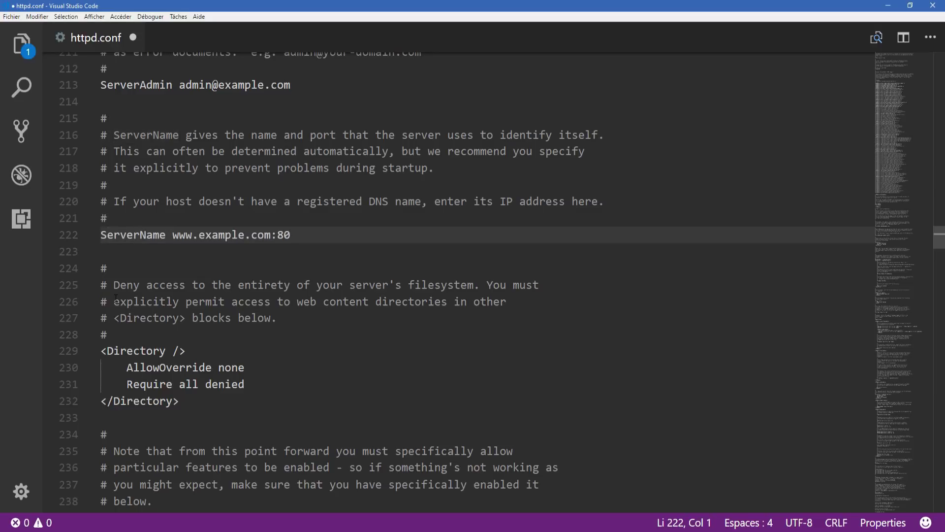
{"action": "left_click_drag", "start_coordinate": [301, 235], "coordinate": [173, 235]}
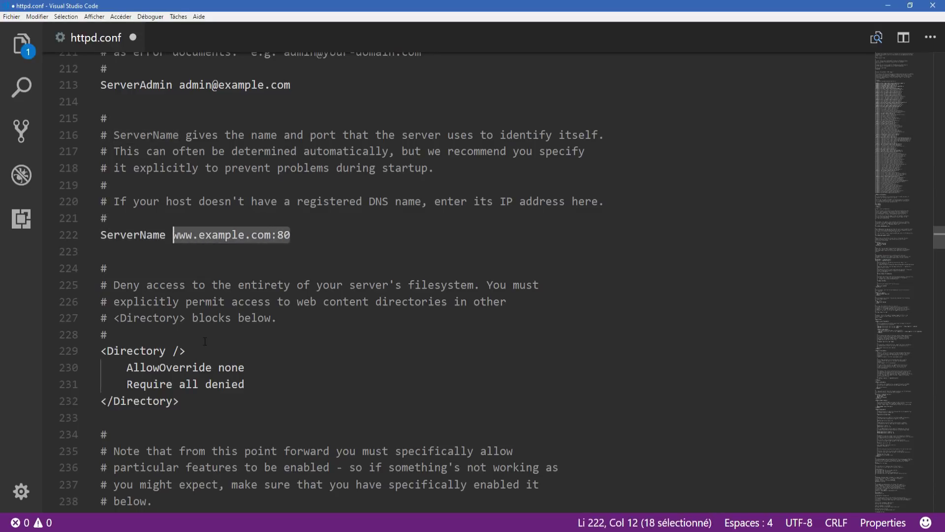
{"action": "type", "text": "localhost"}
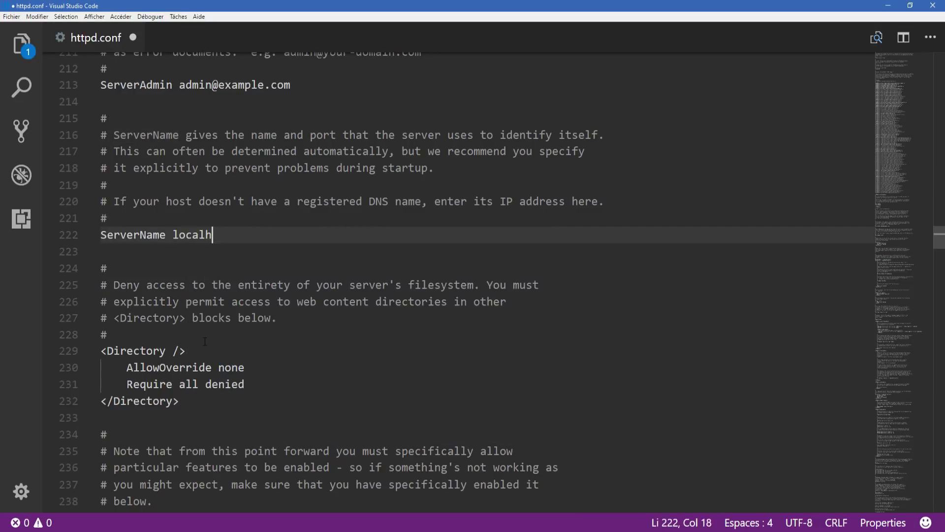
{"action": "key", "text": "ctrl+s"}
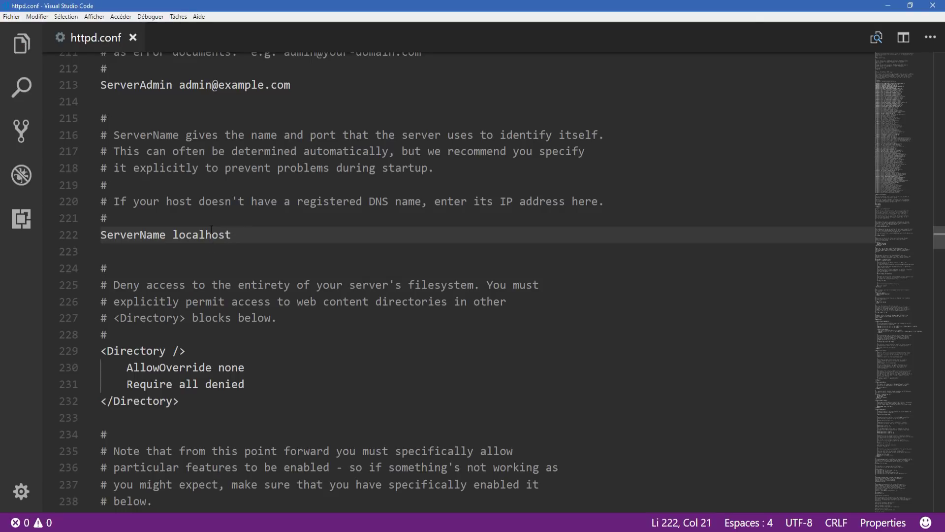
{"action": "double_click", "coordinate": [214, 238]}
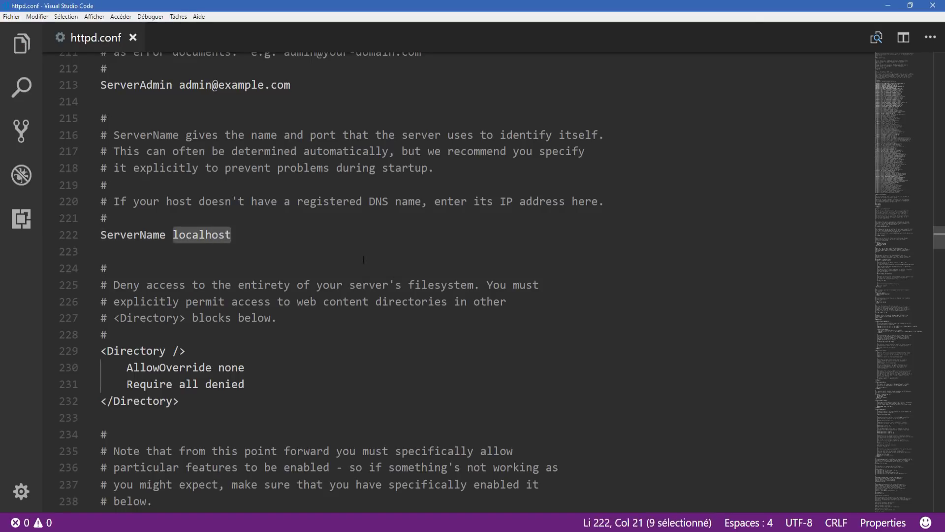
{"action": "left_click", "coordinate": [304, 285]}
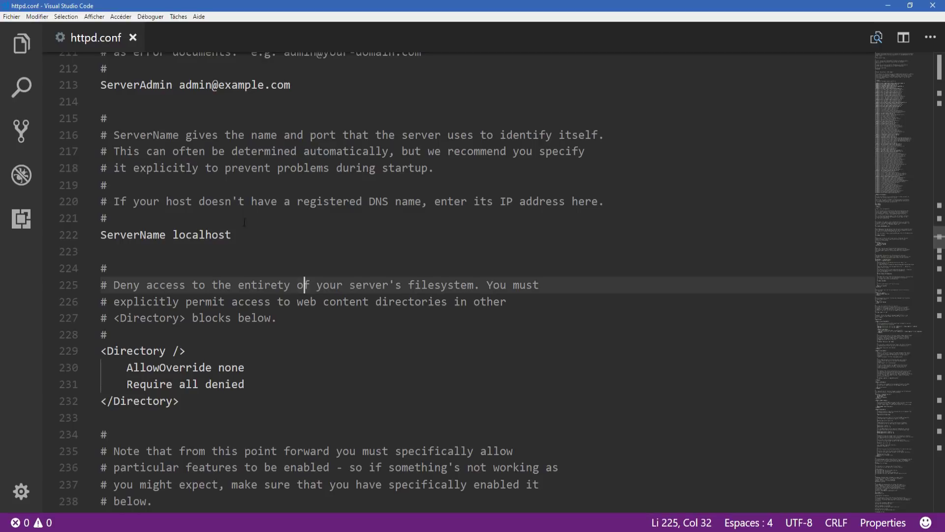
{"action": "key", "text": "ctrl+z"}
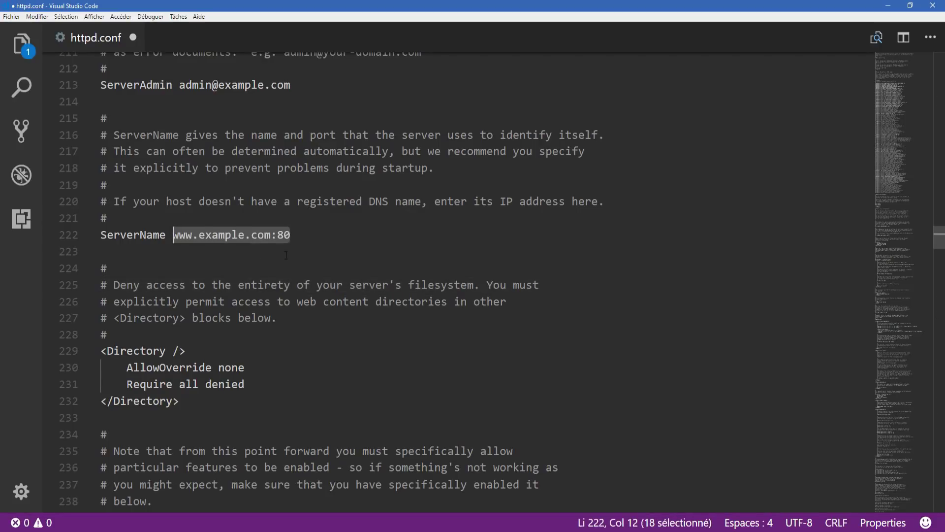
{"action": "key", "text": "ctrl+y"}
- Scroll to DocumentRoot and select its c:/Apache24/ portion
{"action": "left_click", "coordinate": [285, 255]}
{"action": "scroll", "coordinate": [267, 283], "scroll_direction": "down", "scroll_amount": 3}
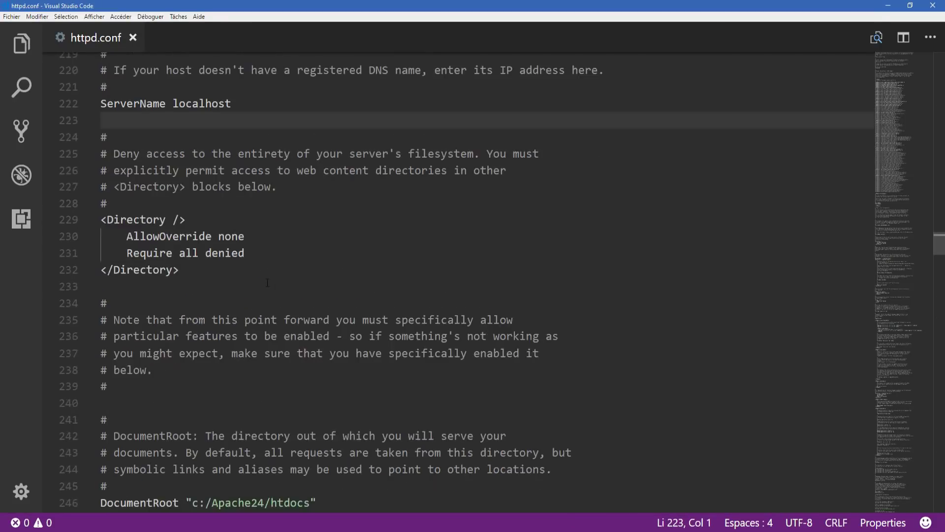
{"action": "scroll", "coordinate": [268, 282], "scroll_direction": "up", "scroll_amount": 3}
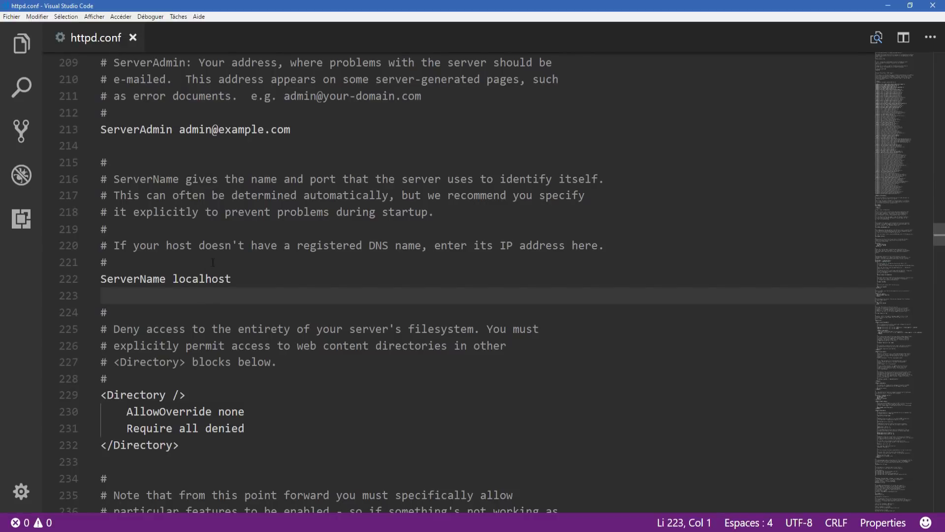
{"action": "scroll", "coordinate": [212, 262], "scroll_direction": "down", "scroll_amount": 7}
{"action": "left_click_drag", "start_coordinate": [192, 328], "coordinate": [271, 328]}
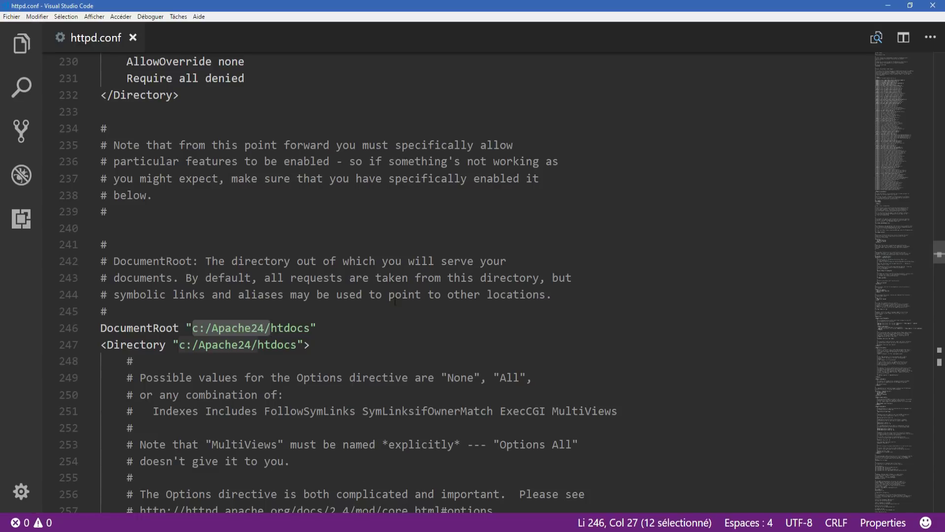
{"action": "key", "text": "alt+Tab"}
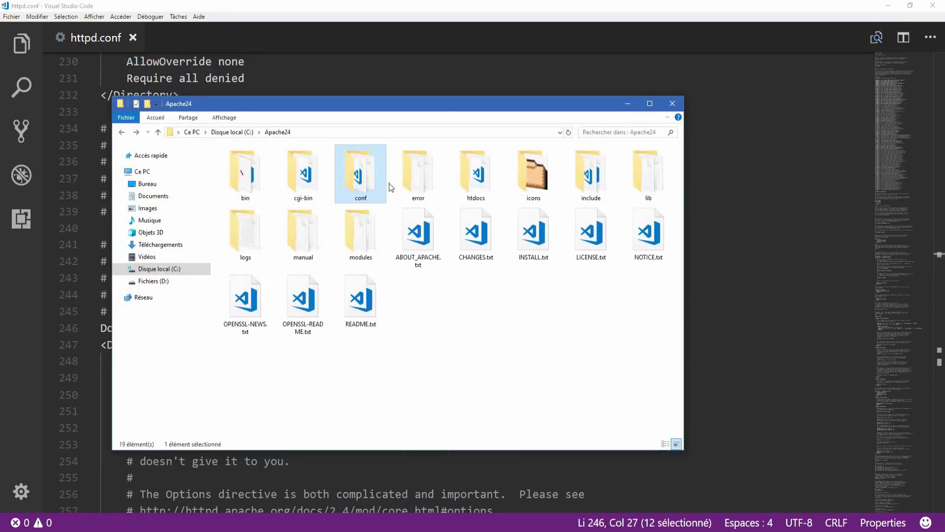
{"action": "double_click", "coordinate": [477, 177]}
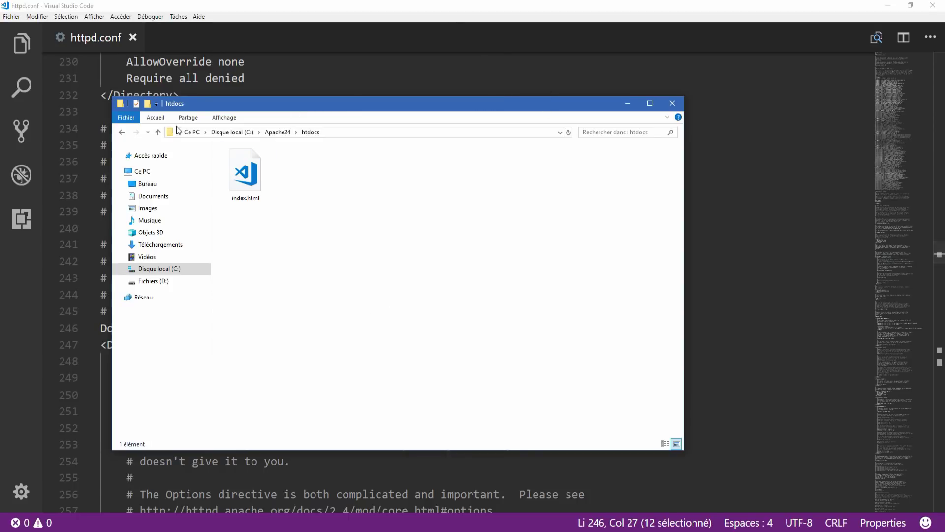
{"action": "left_click", "coordinate": [122, 132]}
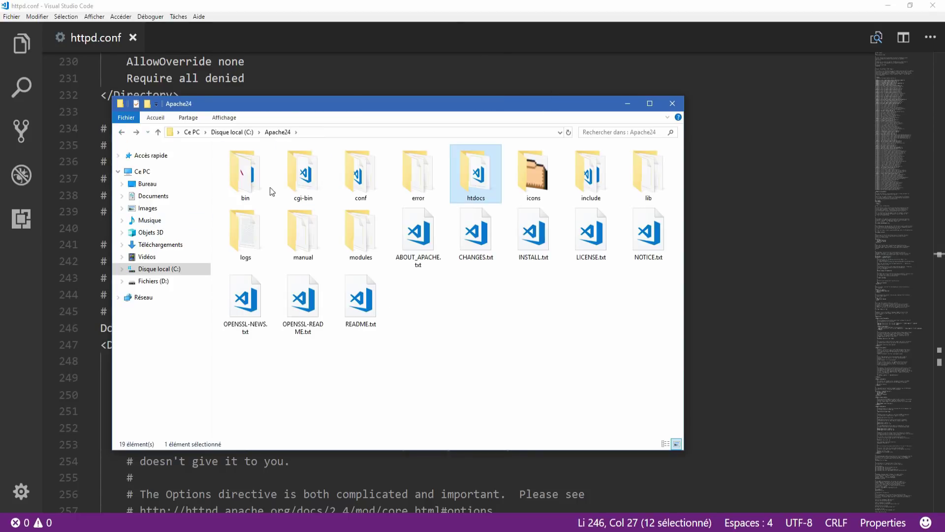
{"action": "left_click", "coordinate": [627, 104]}
{"action": "scroll", "coordinate": [371, 279], "scroll_direction": "down", "scroll_amount": 18}
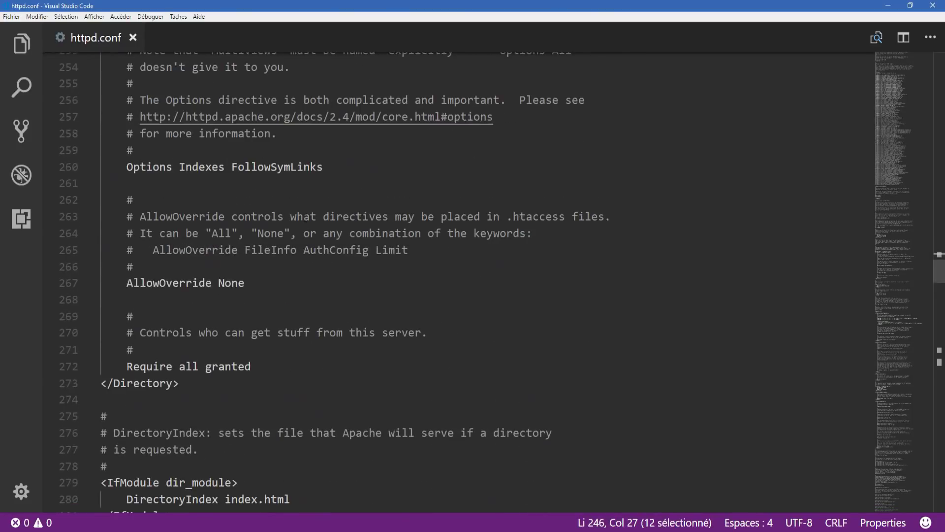
{"action": "scroll", "coordinate": [306, 233], "scroll_direction": "down", "scroll_amount": 20}
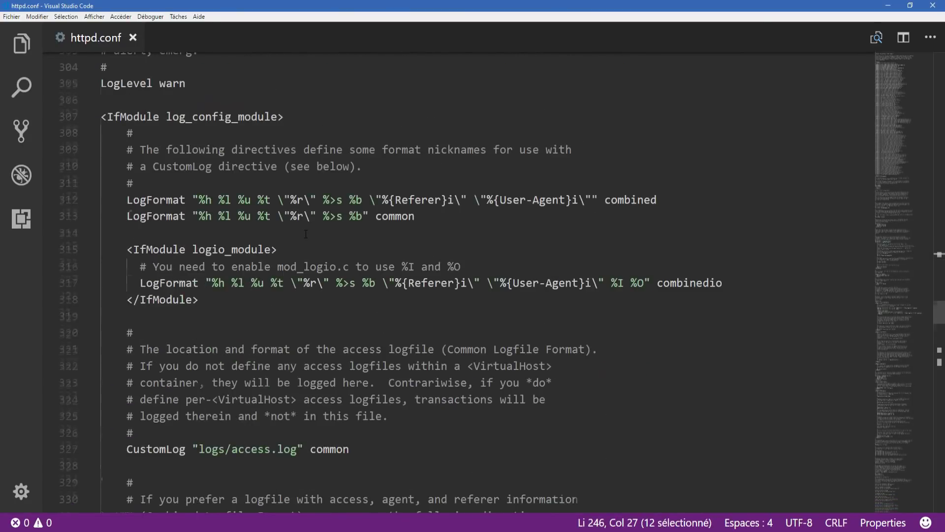
{"action": "scroll", "coordinate": [306, 233], "scroll_direction": "down", "scroll_amount": 8}
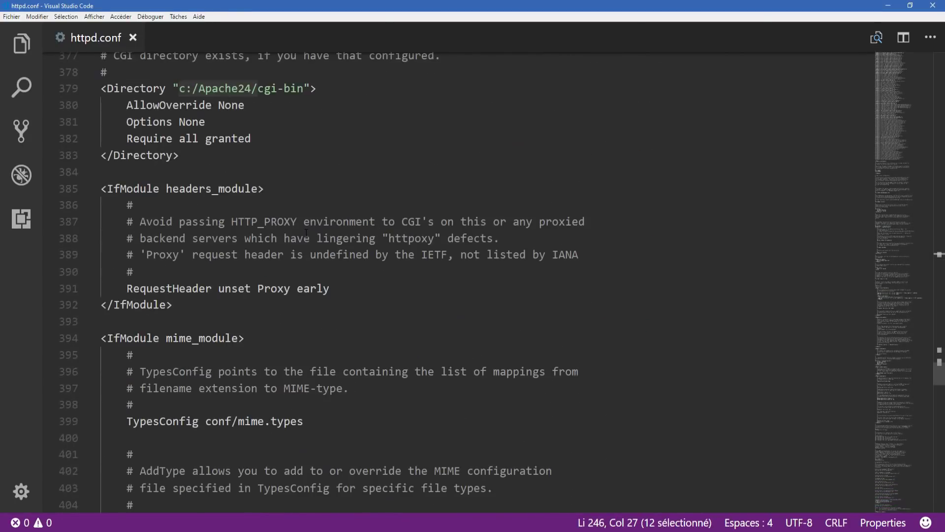
{"action": "scroll", "coordinate": [306, 234], "scroll_direction": "down", "scroll_amount": 4}
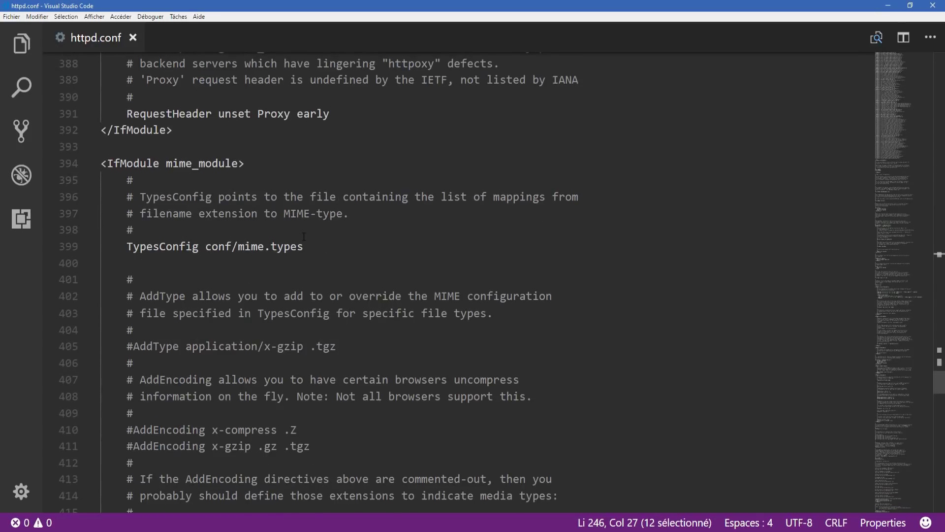
{"action": "scroll", "coordinate": [304, 237], "scroll_direction": "down", "scroll_amount": 10}
{"action": "scroll", "coordinate": [303, 237], "scroll_direction": "down", "scroll_amount": 5}
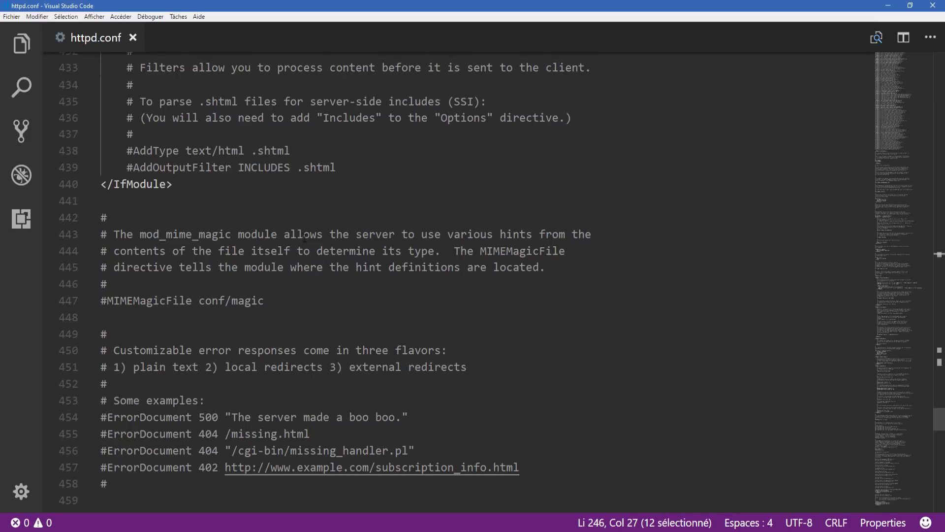
{"action": "scroll", "coordinate": [304, 238], "scroll_direction": "down", "scroll_amount": 4}
{"action": "scroll", "coordinate": [305, 239], "scroll_direction": "down", "scroll_amount": 18}
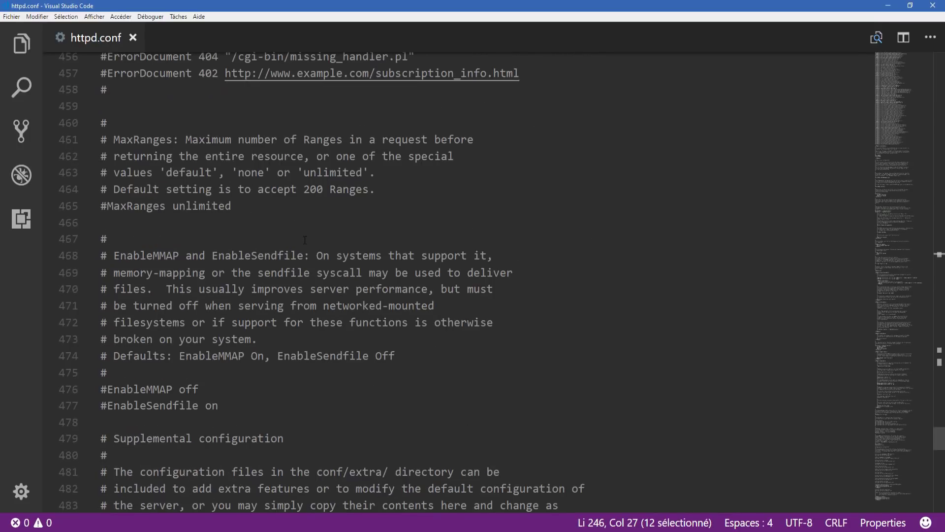
{"action": "scroll", "coordinate": [304, 240], "scroll_direction": "down", "scroll_amount": 8}
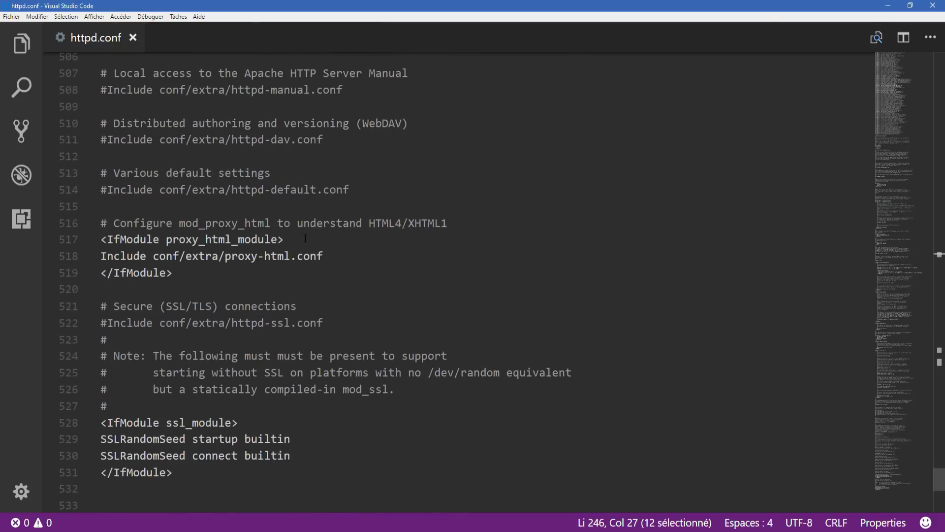
{"action": "scroll", "coordinate": [305, 238], "scroll_direction": "up", "scroll_amount": 4}
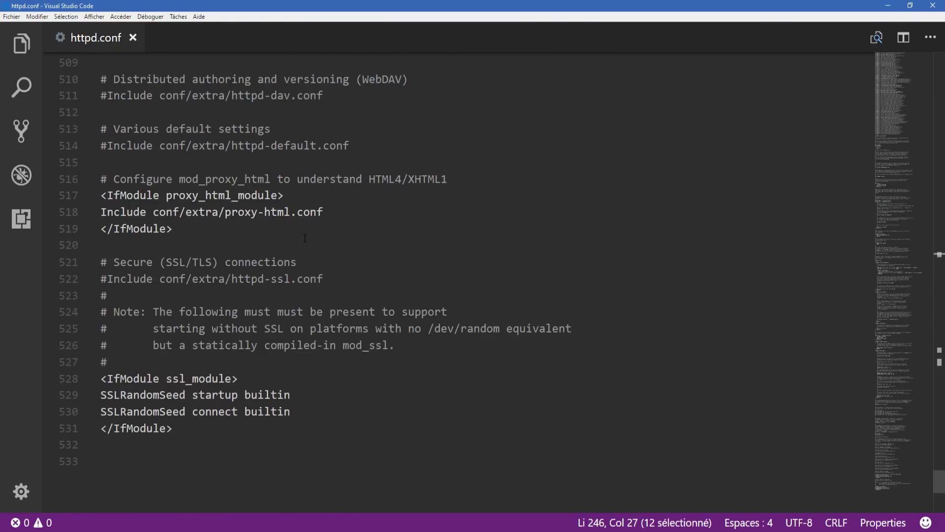
{"action": "scroll", "coordinate": [304, 237], "scroll_direction": "down", "scroll_amount": 7}
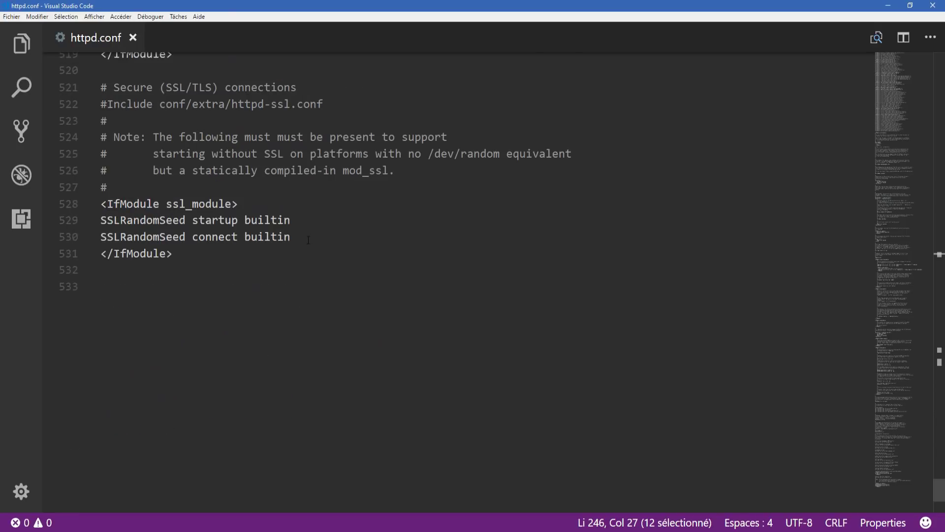
{"action": "scroll", "coordinate": [331, 244], "scroll_direction": "up", "scroll_amount": 7}
{"action": "scroll", "coordinate": [344, 259], "scroll_direction": "up", "scroll_amount": 1}
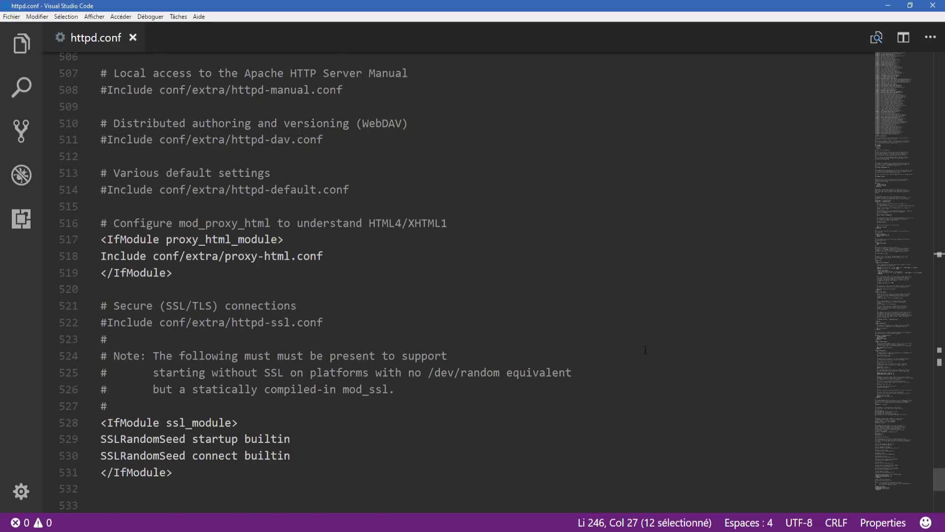
{"action": "scroll", "coordinate": [885, 405], "scroll_direction": "up", "scroll_amount": 8}
{"action": "left_click_drag", "start_coordinate": [912, 460], "coordinate": [918, 106]}
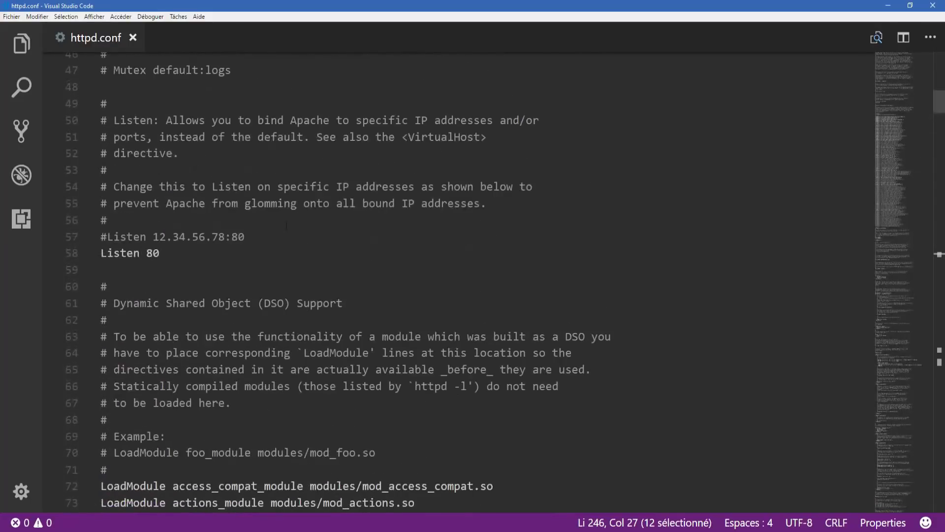
- Close httpd.conf and launch httpd.exe from C:\Apache24\bin
{"action": "left_click", "coordinate": [133, 38]}
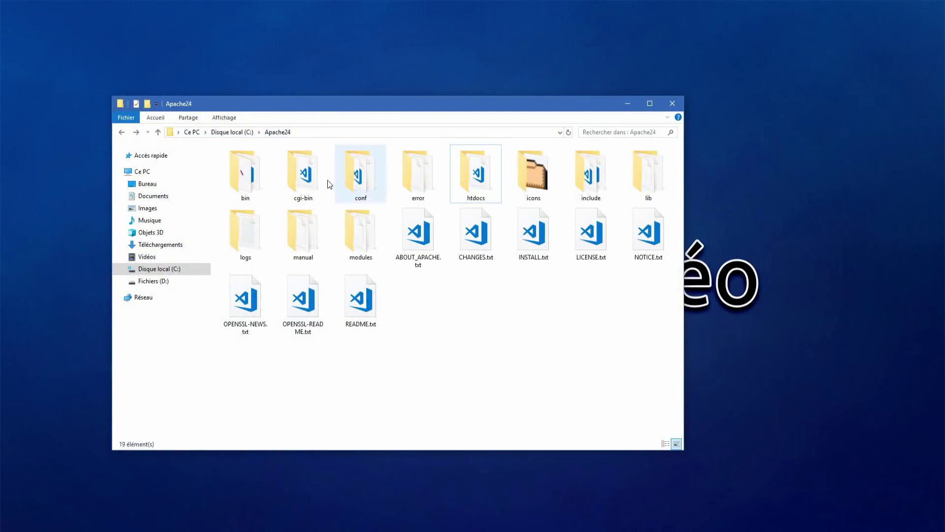
{"action": "double_click", "coordinate": [223, 179]}
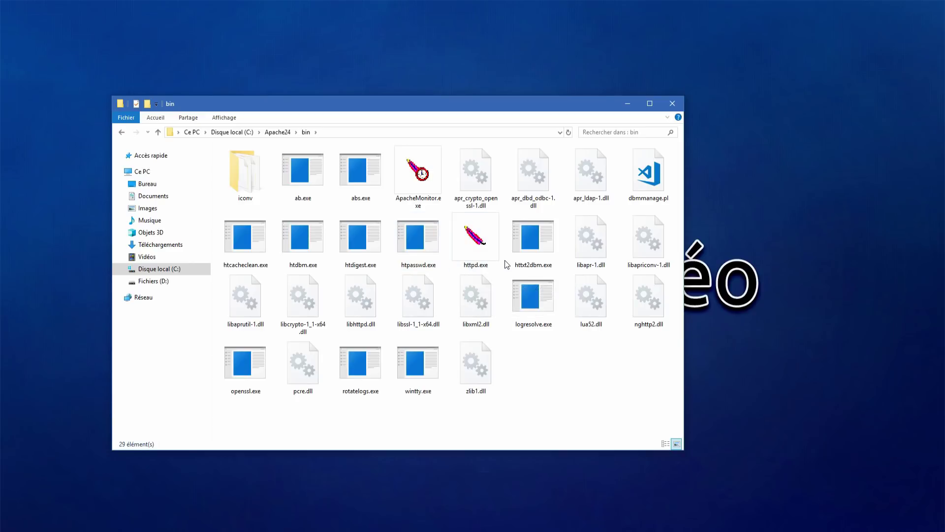
{"action": "double_click", "coordinate": [470, 246]}
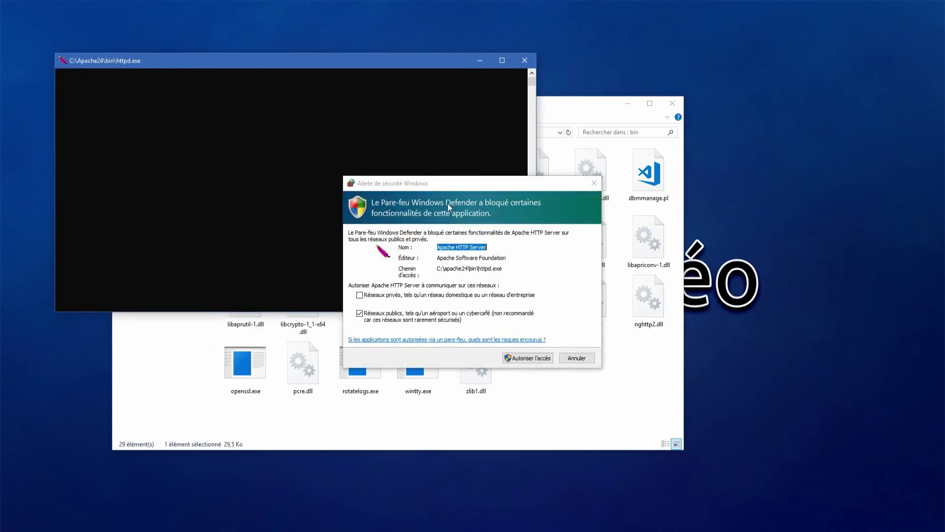
- Allow Apache HTTP Server through the Windows Defender firewall and minimize its console window
{"action": "left_click", "coordinate": [543, 358]}
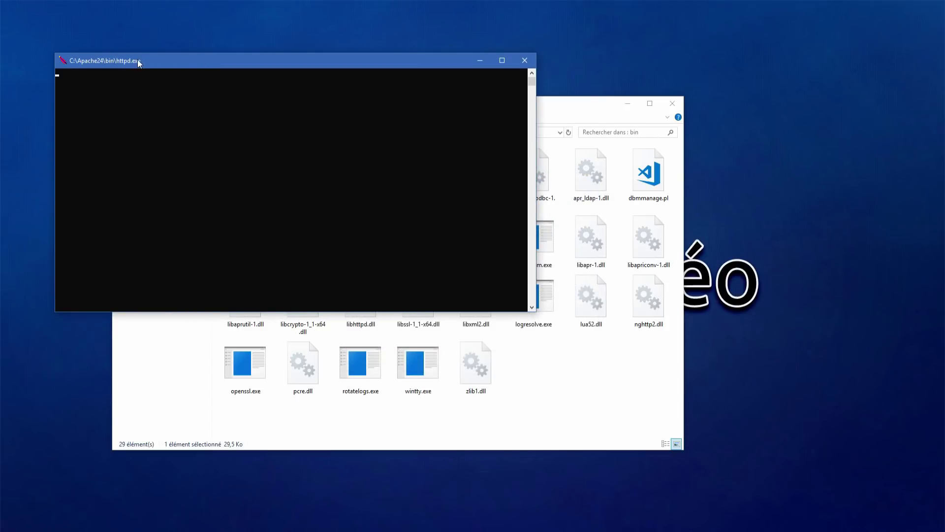
{"action": "left_click_drag", "start_coordinate": [144, 58], "coordinate": [240, 85]}
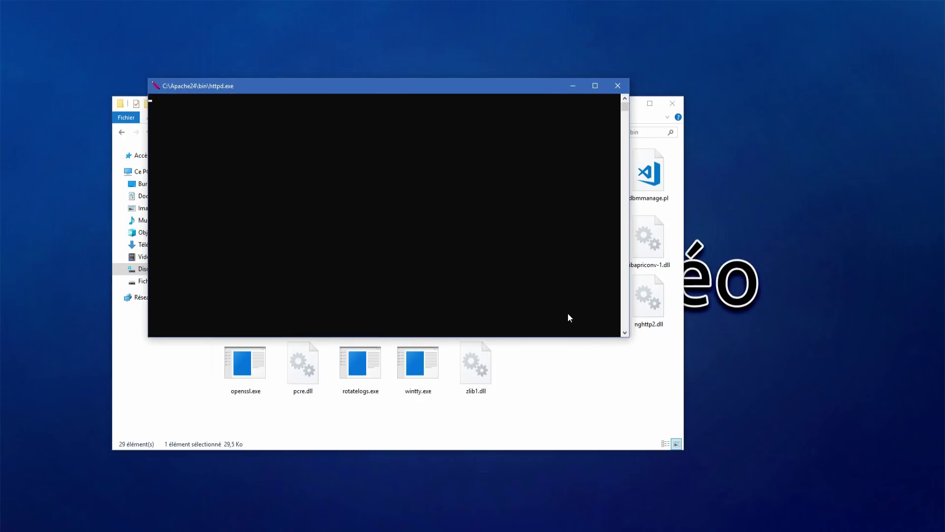
{"action": "left_click_drag", "start_coordinate": [342, 91], "coordinate": [352, 150]}
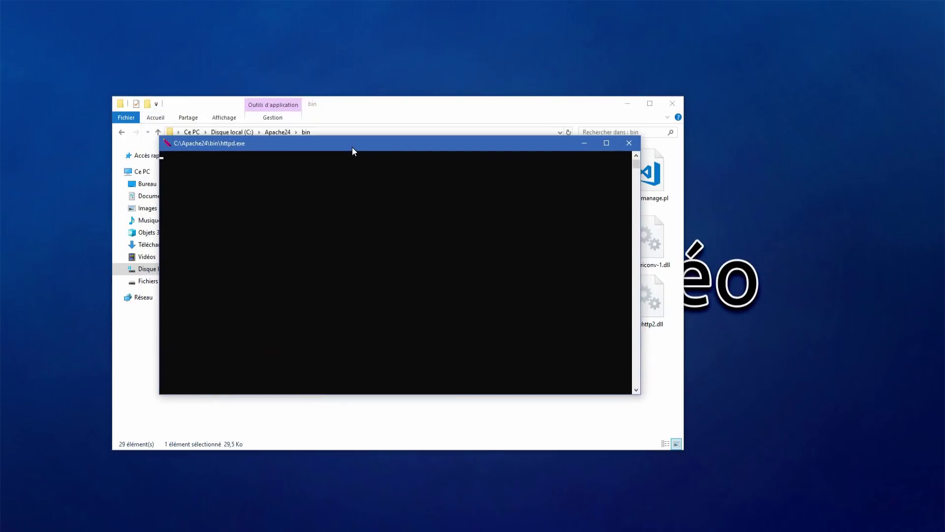
{"action": "left_click", "coordinate": [584, 146]}
{"action": "double_click", "coordinate": [467, 225]}
{"action": "left_click", "coordinate": [582, 145]}
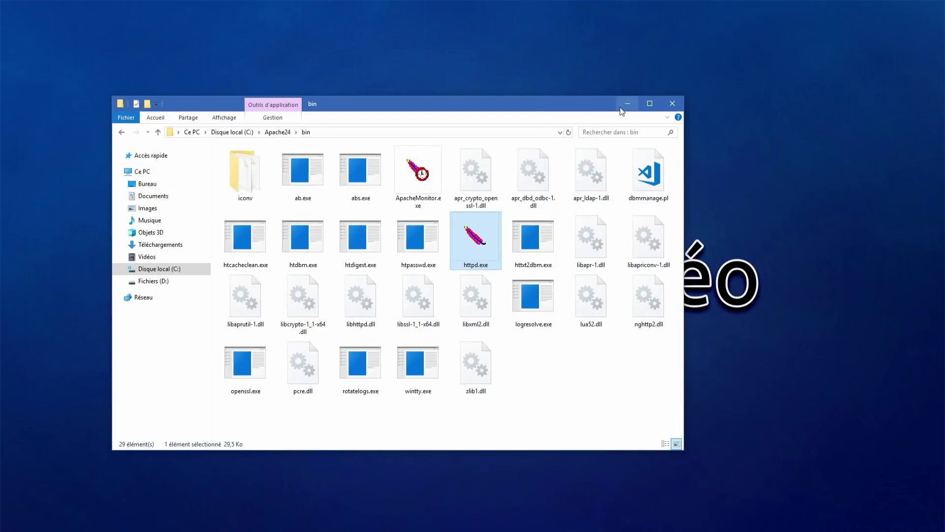
- Load localhost in Chrome to show Apache's 'It works!' test page
{"action": "left_click", "coordinate": [121, 132]}
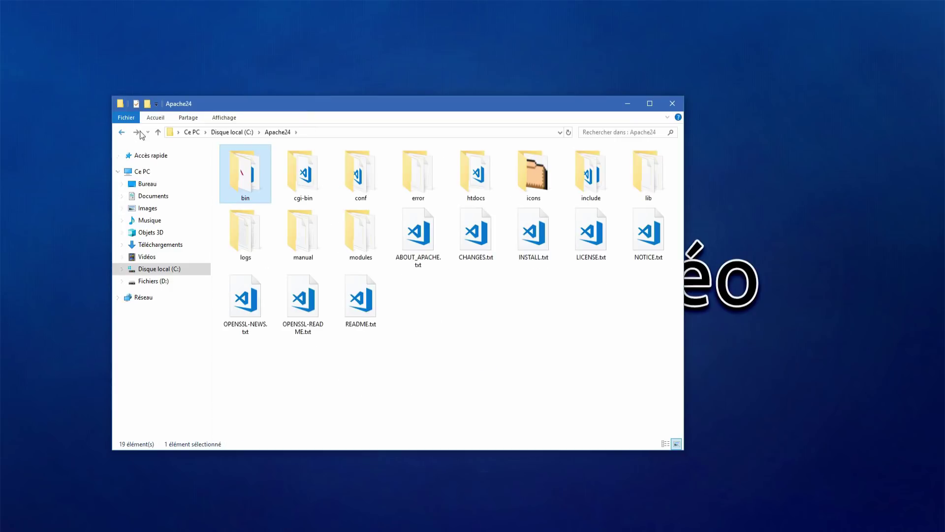
{"action": "double_click", "coordinate": [471, 164]}
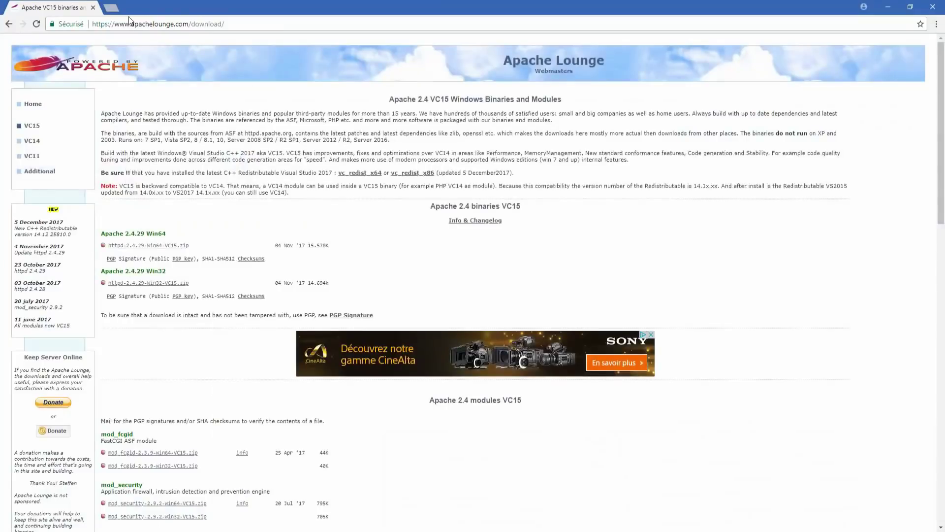
{"action": "left_click", "coordinate": [124, 22]}
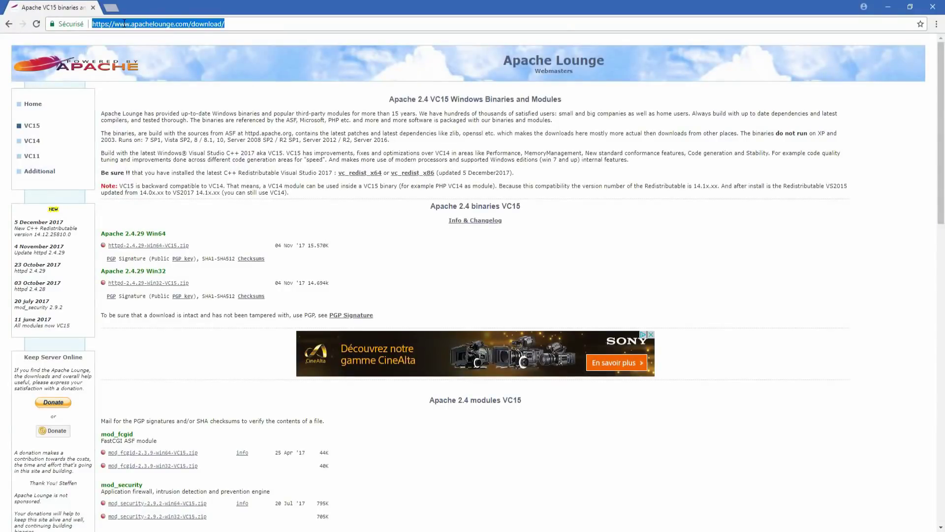
{"action": "type", "text": "localh"}
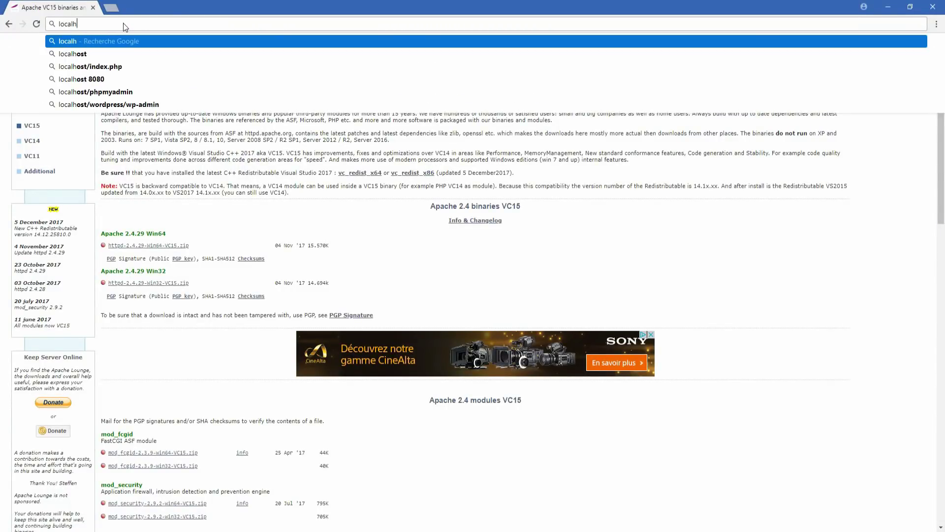
{"action": "type", "text": "ost"}
{"action": "key", "text": "Return"}
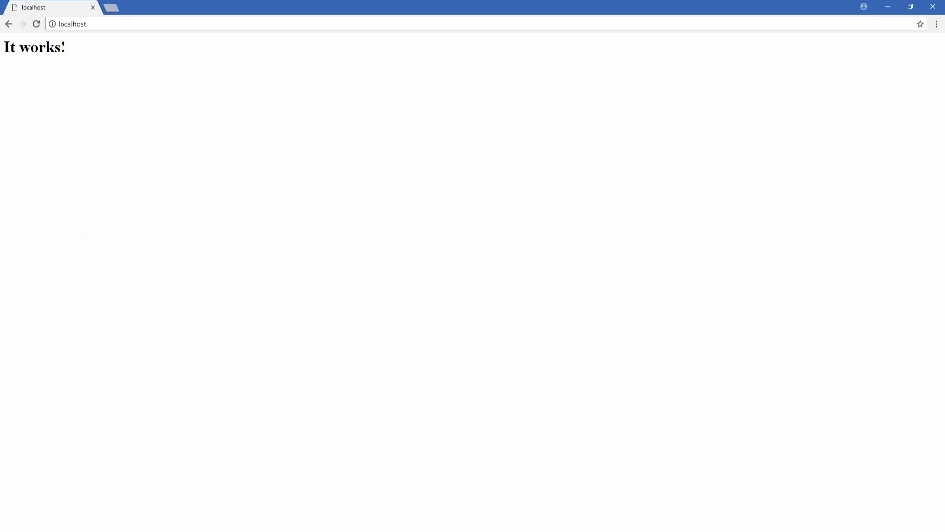
{"action": "key", "text": "alt+Tab"}
- View htdocs' index.html 'It works!' markup in VS Code, then close the file and VS Code
{"action": "double_click", "coordinate": [243, 156]}
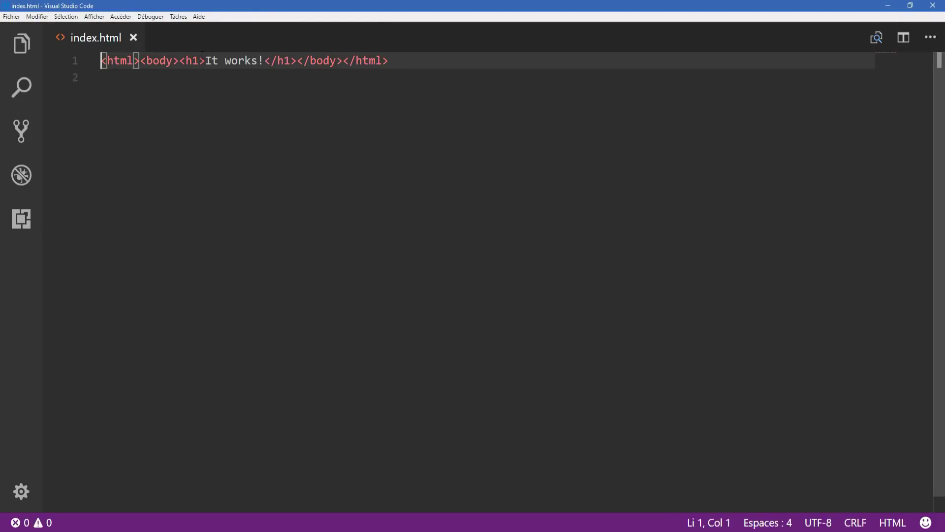
{"action": "left_click", "coordinate": [133, 38]}
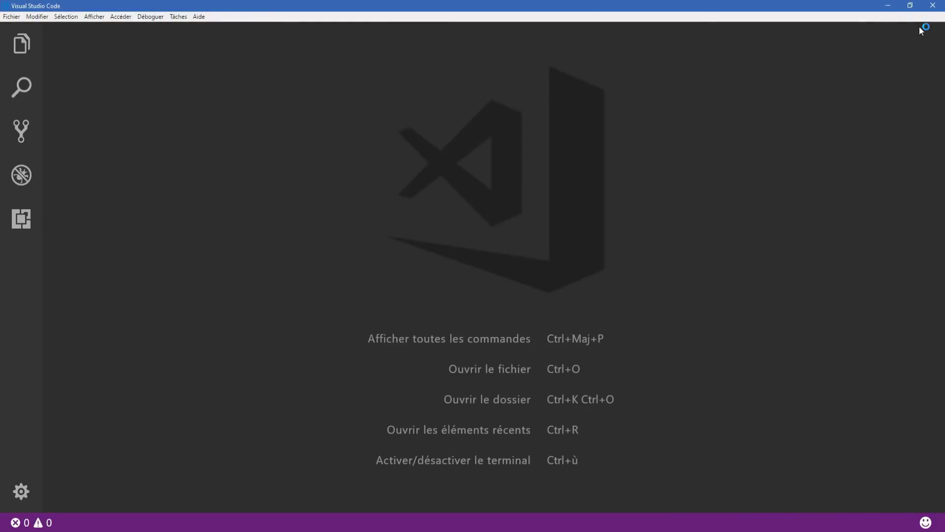
{"action": "key", "text": "alt+F4"}
{"action": "left_click", "coordinate": [369, 220]}
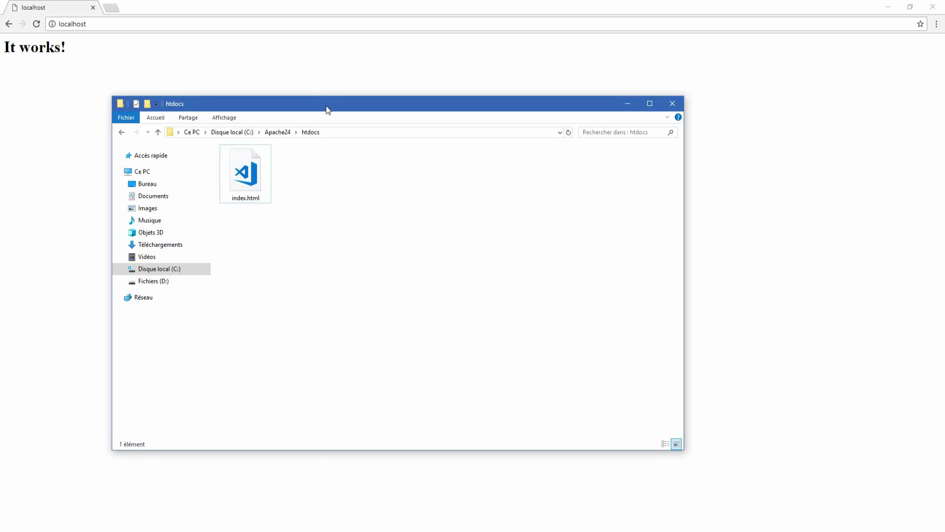
- Minimize the htdocs Explorer window to reveal Chrome's localhost 'It works!' page
{"action": "left_click_drag", "start_coordinate": [326, 106], "coordinate": [360, 101]}
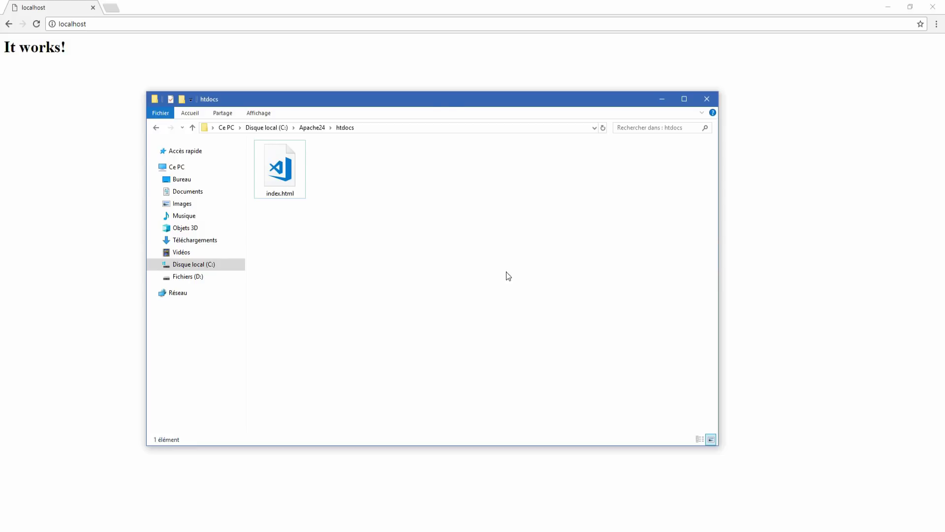
{"action": "left_click", "coordinate": [662, 99]}
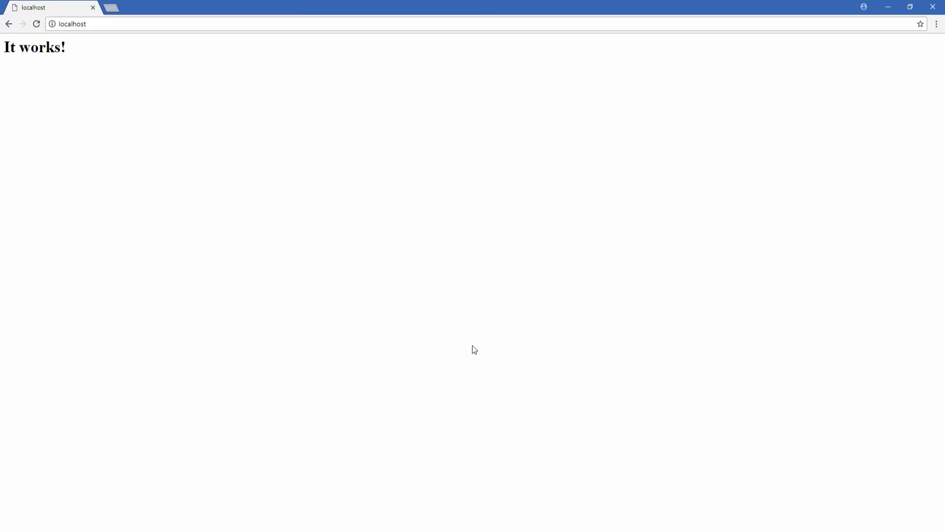
- Switch to the Ubuntu VM and unlock the session with the account password
{"action": "left_click", "coordinate": [408, 527]}
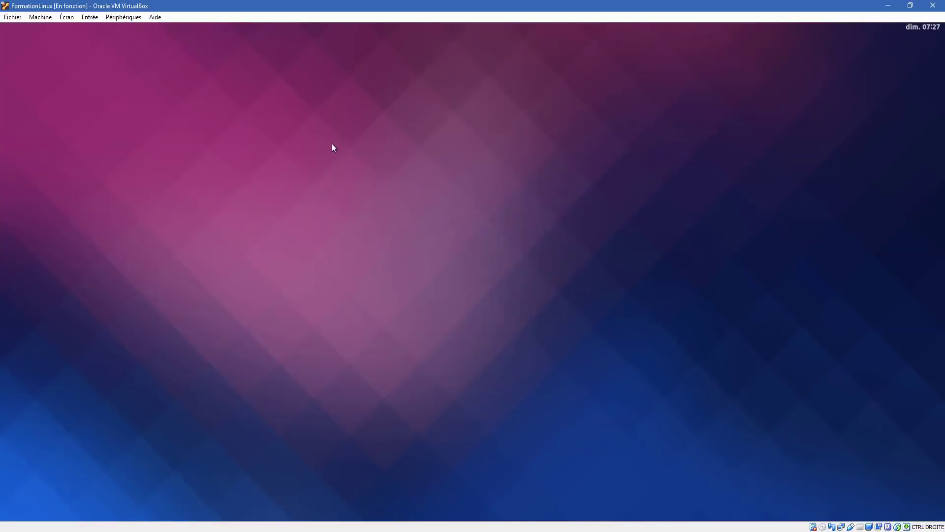
{"action": "type", "text": "****"}
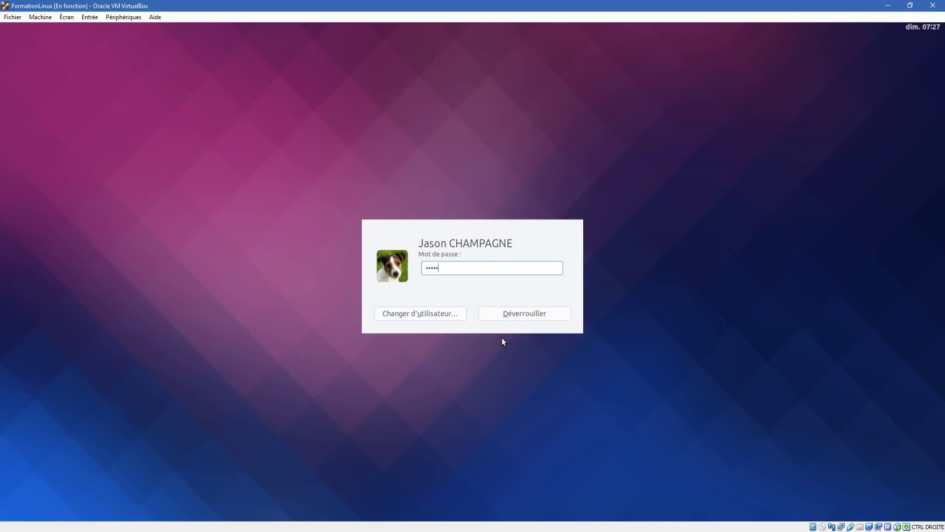
{"action": "key", "text": "Return"}
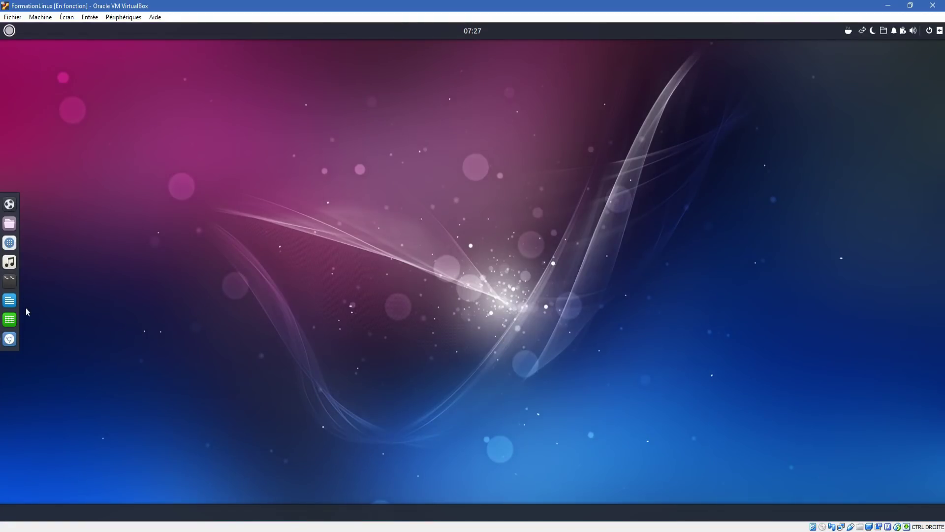
- Launch Tilix and make it a smaller floating window on the desktop
{"action": "left_click", "coordinate": [11, 282]}
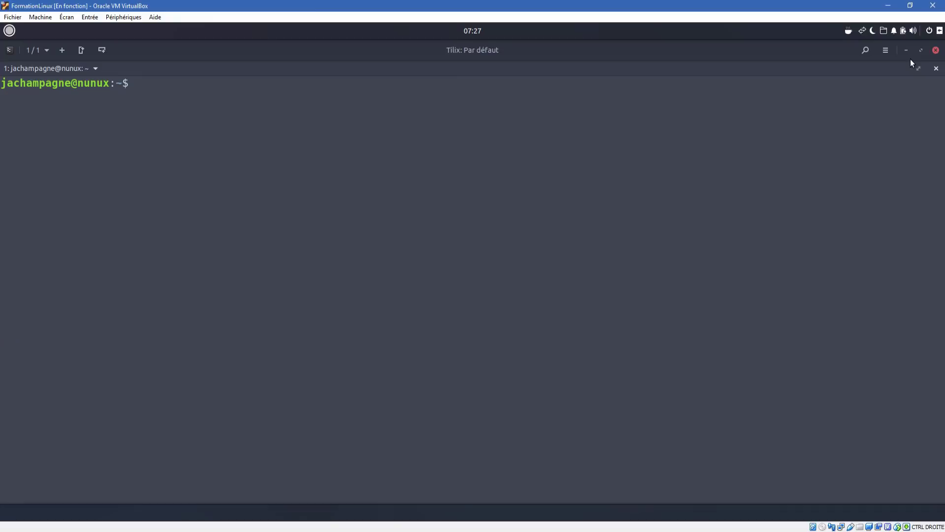
{"action": "left_click", "coordinate": [920, 50]}
{"action": "left_click_drag", "start_coordinate": [353, 63], "coordinate": [407, 86]}
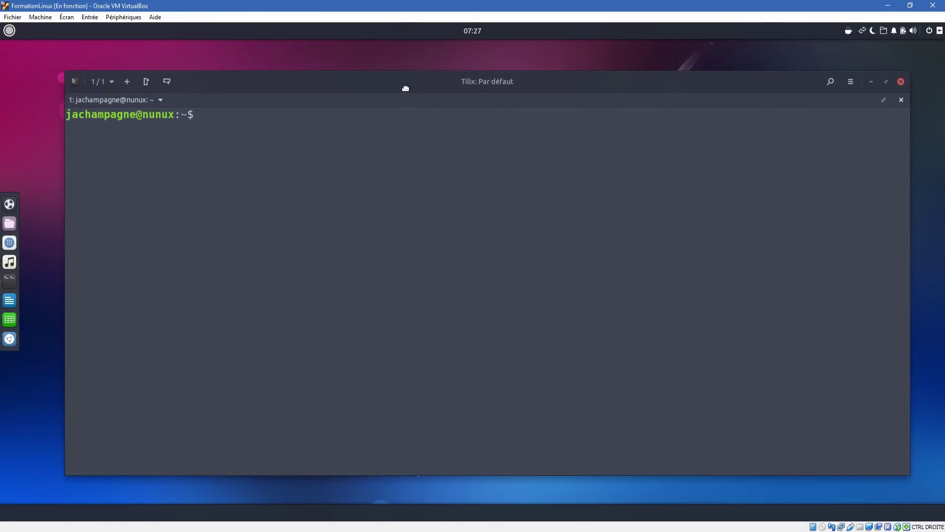
{"action": "left_click_drag", "start_coordinate": [906, 470], "coordinate": [781, 438]}
{"action": "left_click_drag", "start_coordinate": [496, 88], "coordinate": [530, 99]}
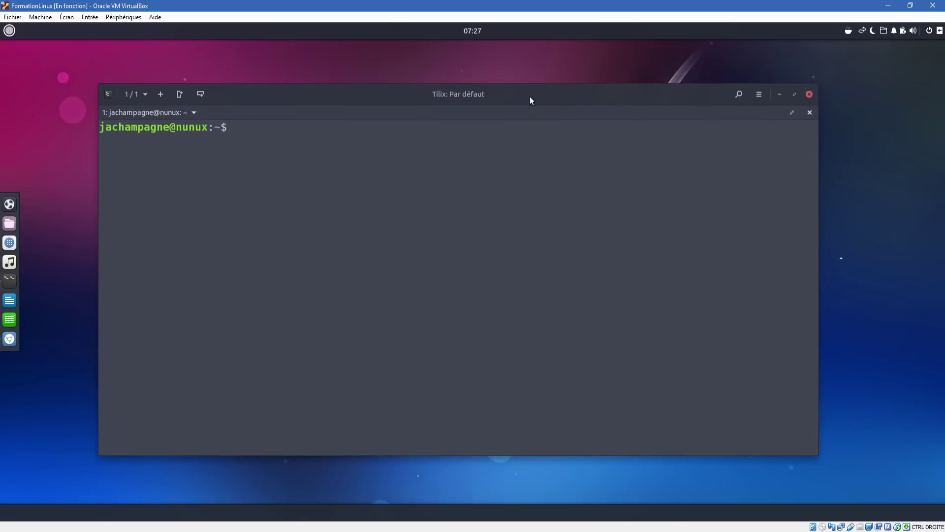
- Install apache2 with sudo apt-get install apache2, giving the sudo password and confirming with O
{"action": "type", "text": "su"}
{"action": "type", "text": "do apt-get install "}
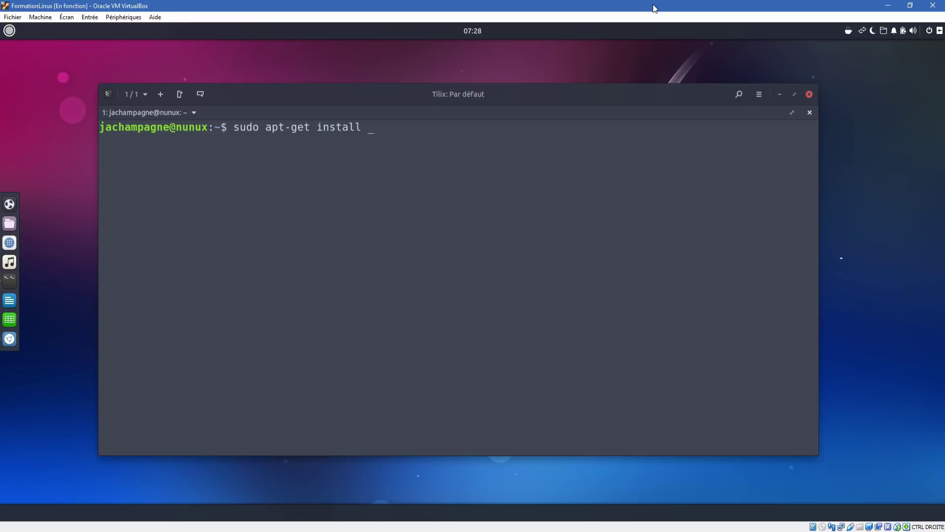
{"action": "type", "text": "apache2"}
{"action": "key", "text": "Return"}
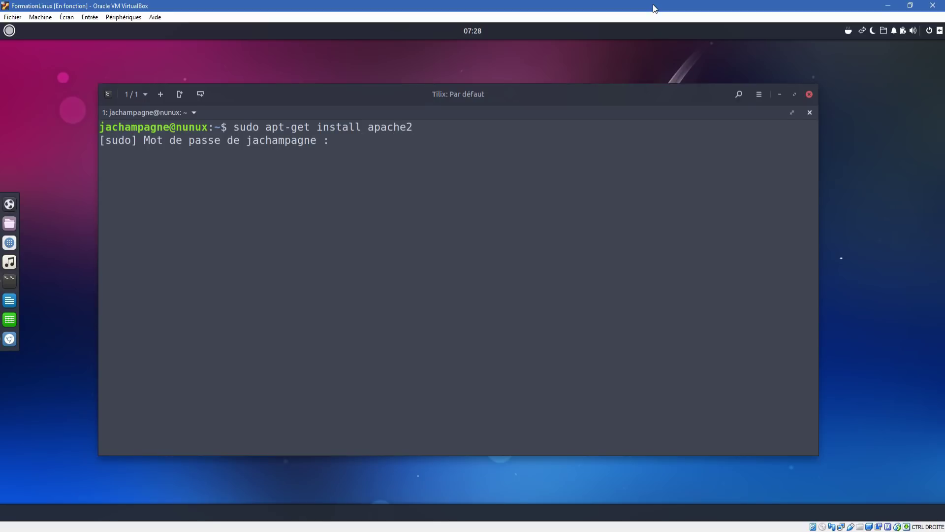
{"action": "key", "text": "Return"}
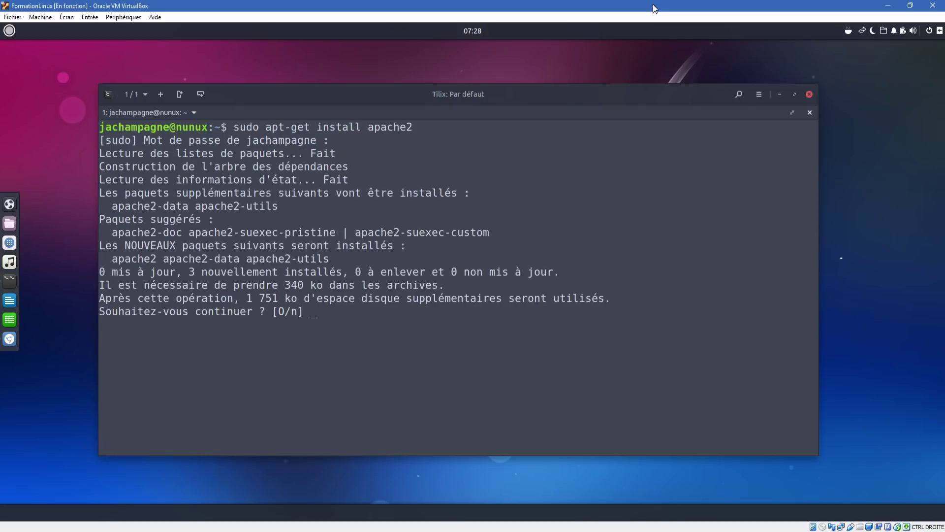
{"action": "type", "text": "o"}
{"action": "key", "text": "Return"}
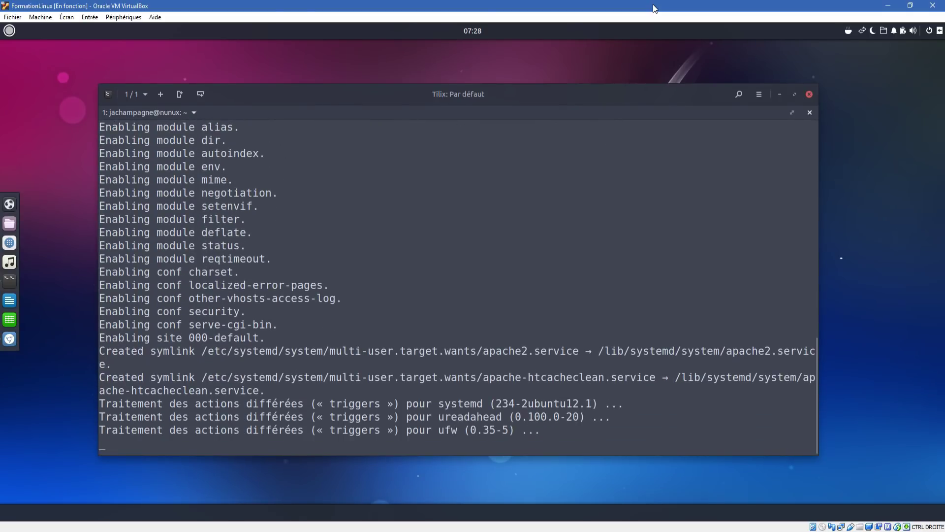
- Clear the terminal screen to a fresh prompt
{"action": "type", "text": "clear"}
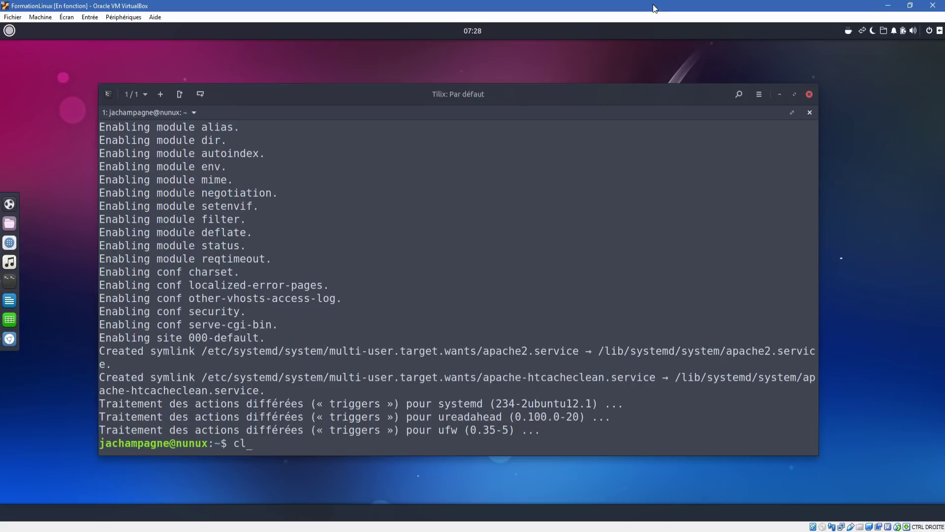
{"action": "key", "text": "Return"}
{"action": "type", "text": "exit"}
{"action": "key", "text": "BackSpace"}
{"action": "key", "text": "BackSpace"}
{"action": "key", "text": "BackSpace"}
{"action": "key", "text": "BackSpace"}
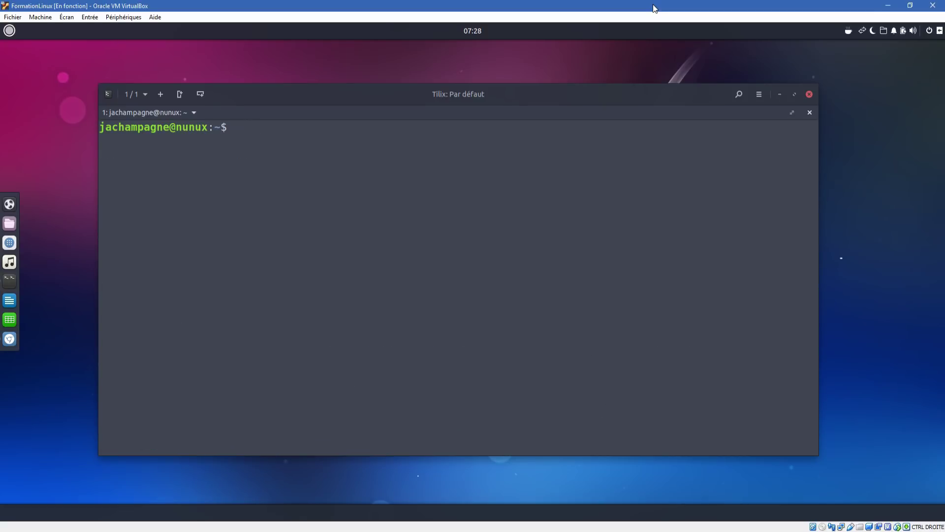
- Close Tilix, reload localhost in host Chrome, and minimize the htdocs window again
{"action": "key", "text": "ctrl+d"}
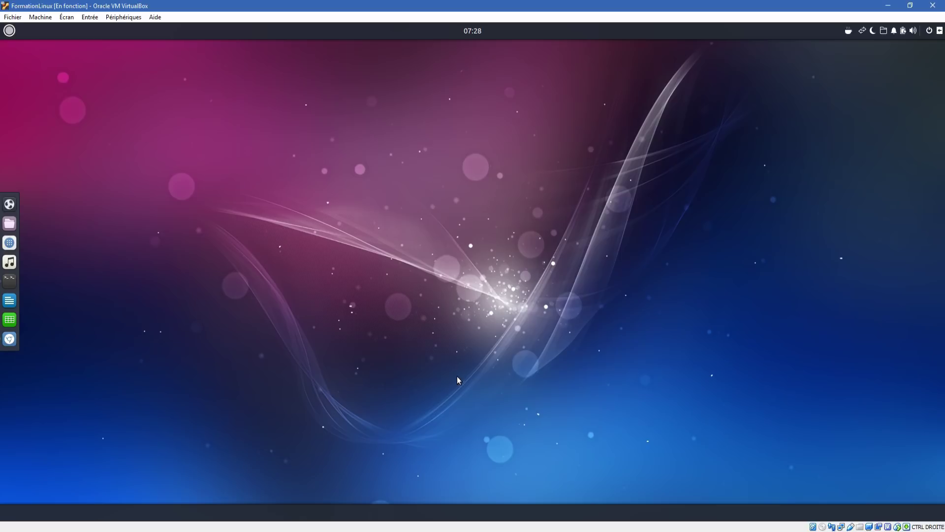
{"action": "left_click", "coordinate": [631, 529]}
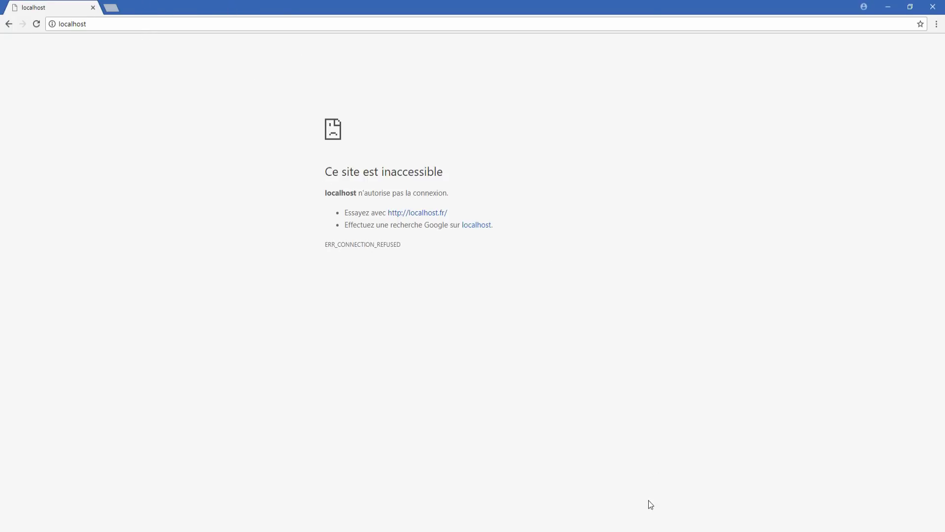
{"action": "key", "text": "F5"}
{"action": "left_click", "coordinate": [598, 527]}
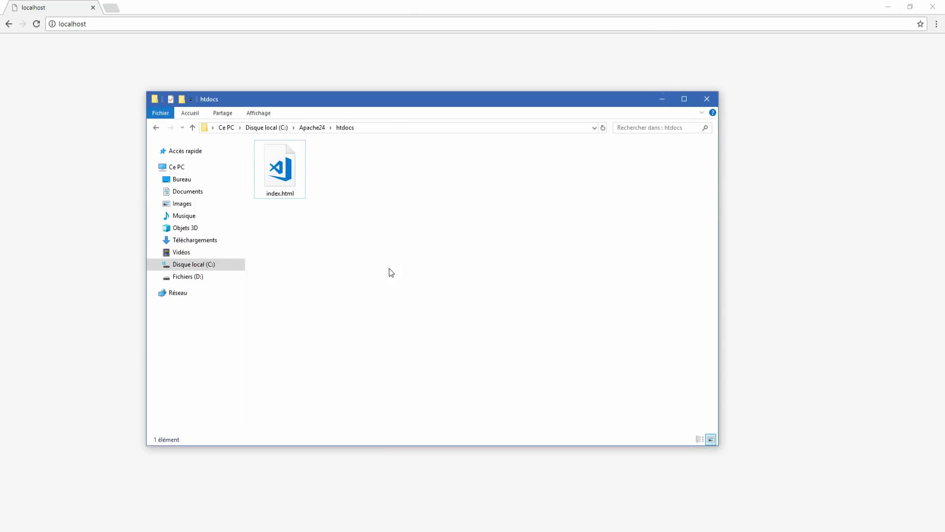
{"action": "left_click", "coordinate": [661, 98]}
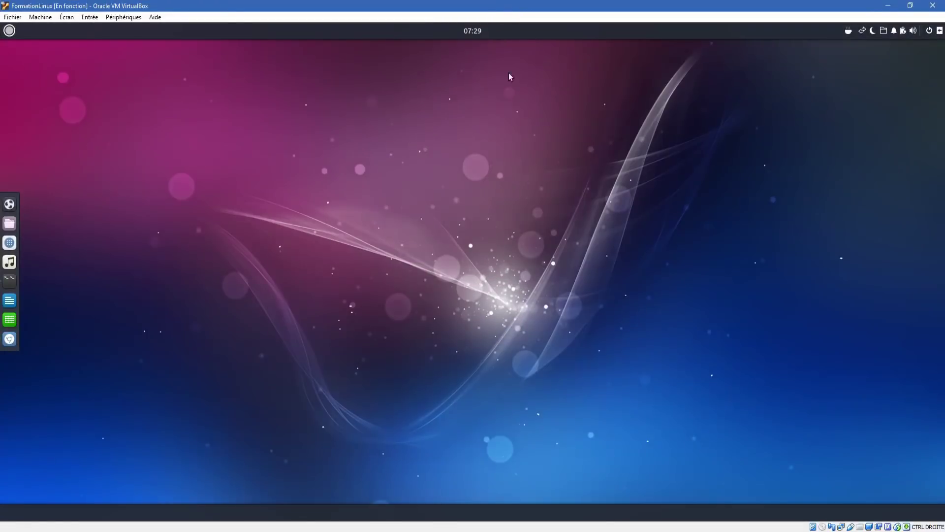
- In a new Tilix window, run sudo systemctl disable apache2, then clear the screen
{"action": "left_click", "coordinate": [10, 282]}
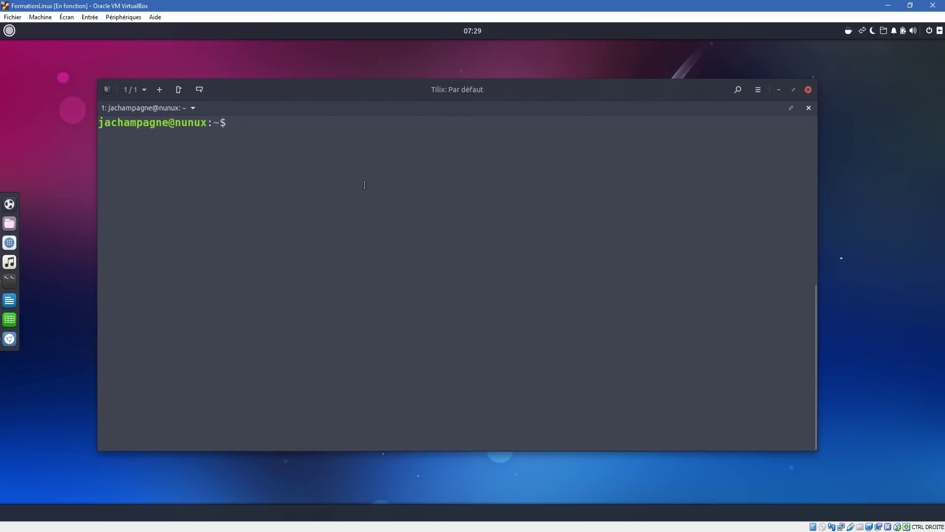
{"action": "type", "text": "s"}
{"action": "type", "text": "duo"}
{"action": "key", "text": "BackSpace"}
{"action": "key", "text": "BackSpace"}
{"action": "key", "text": "BackSpace"}
{"action": "type", "text": "u"}
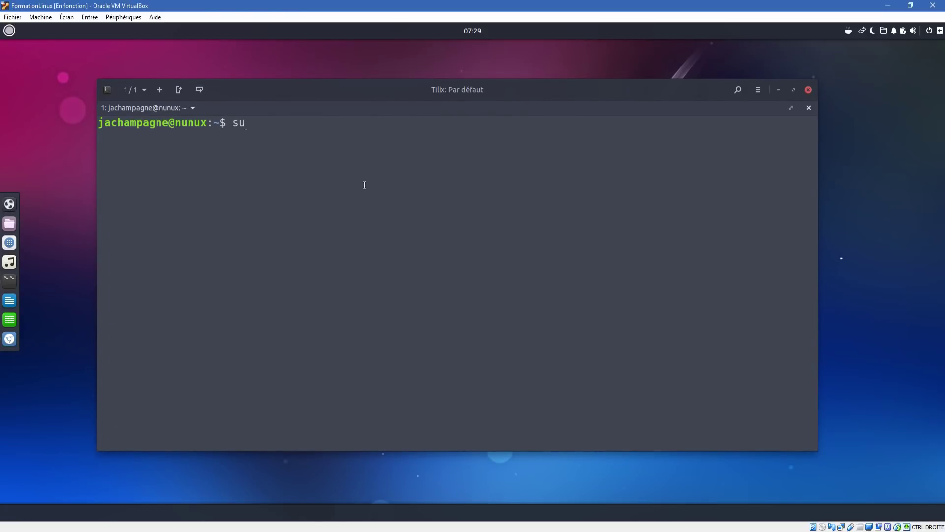
{"action": "type", "text": "do systemctl disable"}
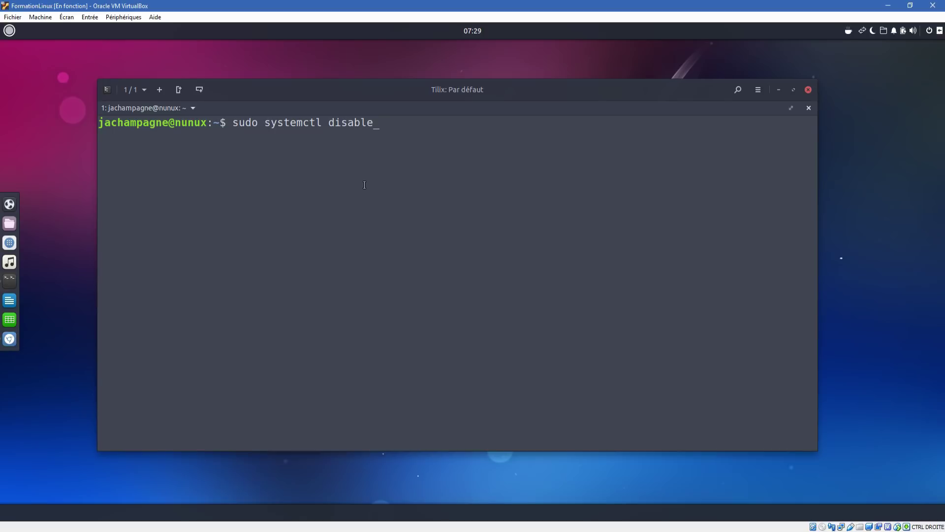
{"action": "type", "text": " apache2"}
{"action": "key", "text": "Return"}
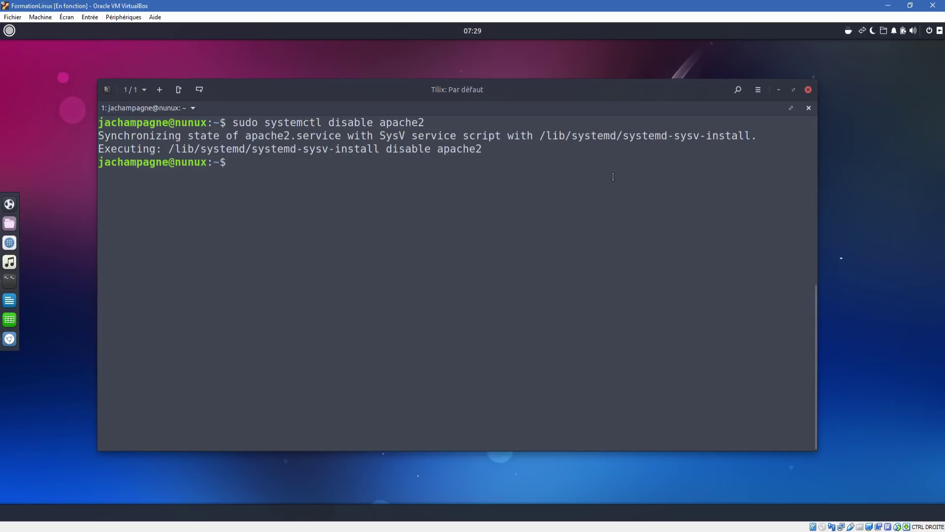
{"action": "type", "text": "l"}
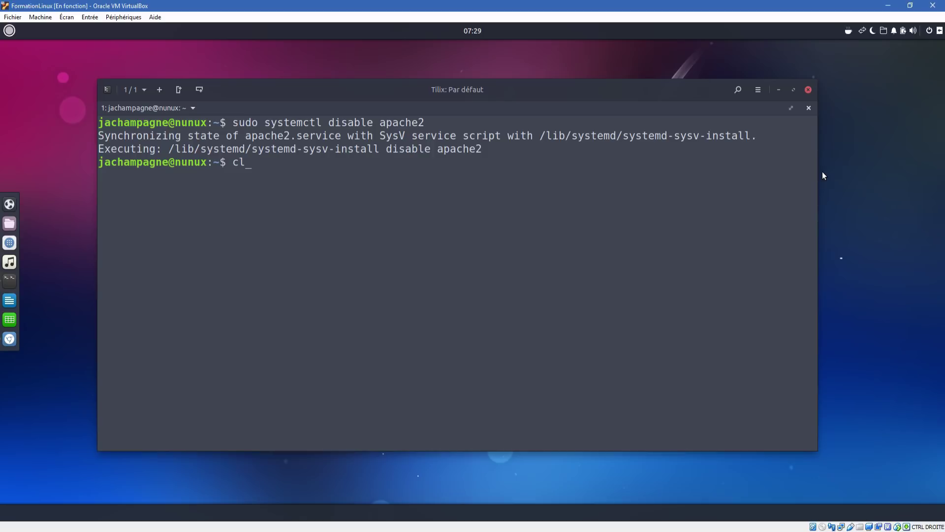
{"action": "type", "text": "ear"}
{"action": "key", "text": "Return"}
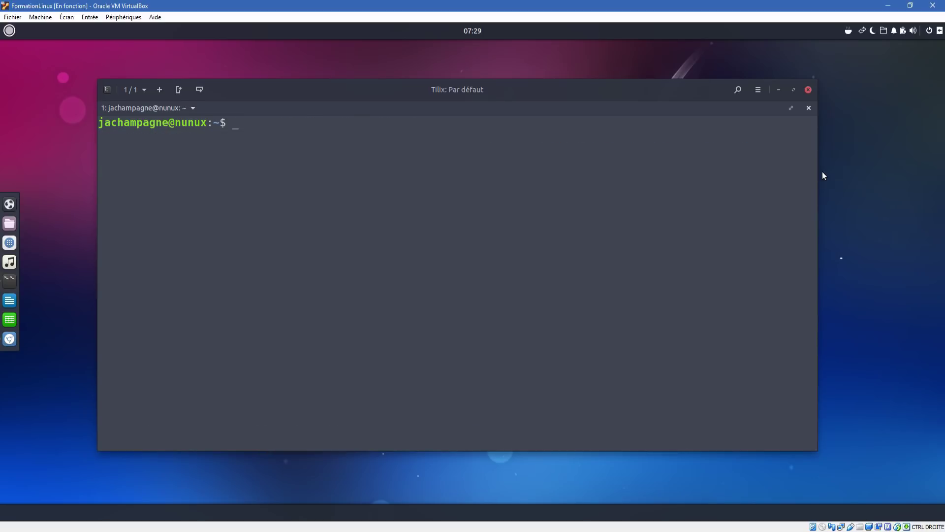
- Run sudo systemctl start apache2, then sudo systemctl stop apache2
{"action": "type", "text": "sudo c"}
{"action": "type", "text": "ystemctl start"}
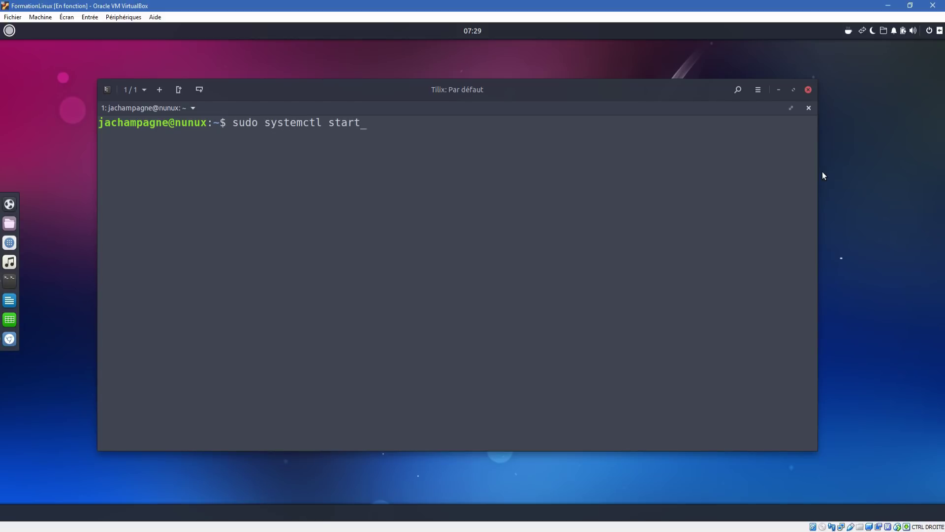
{"action": "type", "text": " apache2"}
{"action": "key", "text": "Return"}
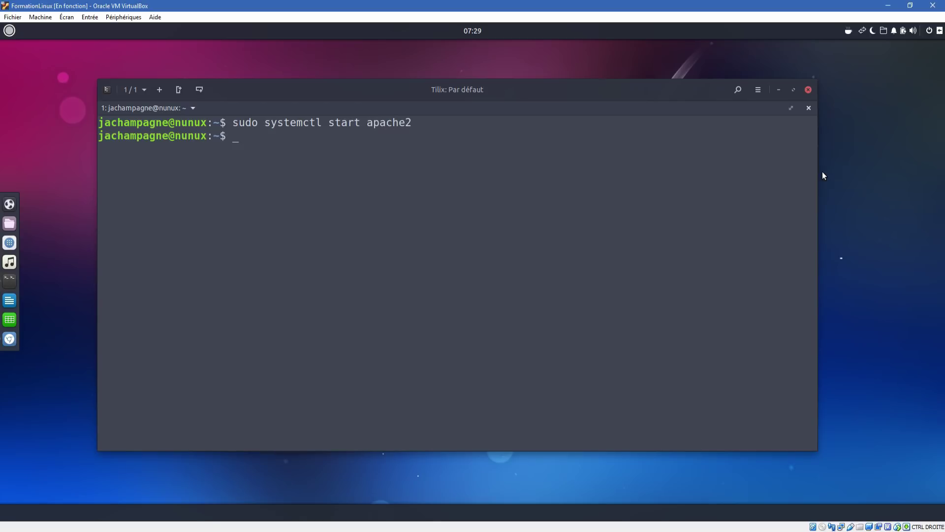
{"action": "key", "text": "Up"}
{"action": "key", "text": "BackSpace"}
{"action": "key", "text": "BackSpace"}
{"action": "key", "text": "BackSpace"}
{"action": "key", "text": "BackSpace"}
{"action": "type", "text": "top apache2"}
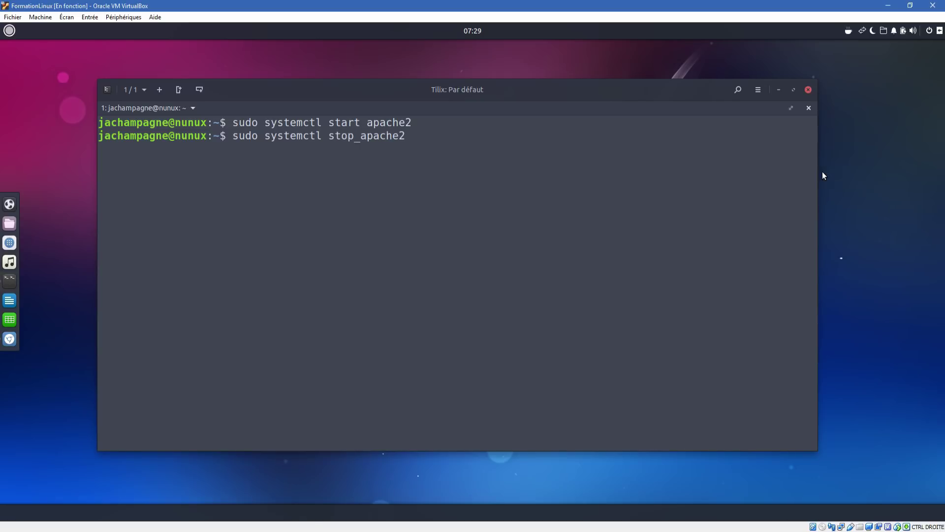
{"action": "key", "text": "Return"}
- Draft a restart apache2 command, erase it without running, and minimize the terminal
{"action": "key", "text": "Up"}
{"action": "key", "text": "BackSpace"}
{"action": "key", "text": "BackSpace"}
{"action": "key", "text": "BackSpace"}
{"action": "key", "text": "BackSpace"}
{"action": "key", "text": "BackSpace"}
{"action": "key", "text": "BackSpace"}
{"action": "key", "text": "BackSpace"}
{"action": "key", "text": "BackSpace"}
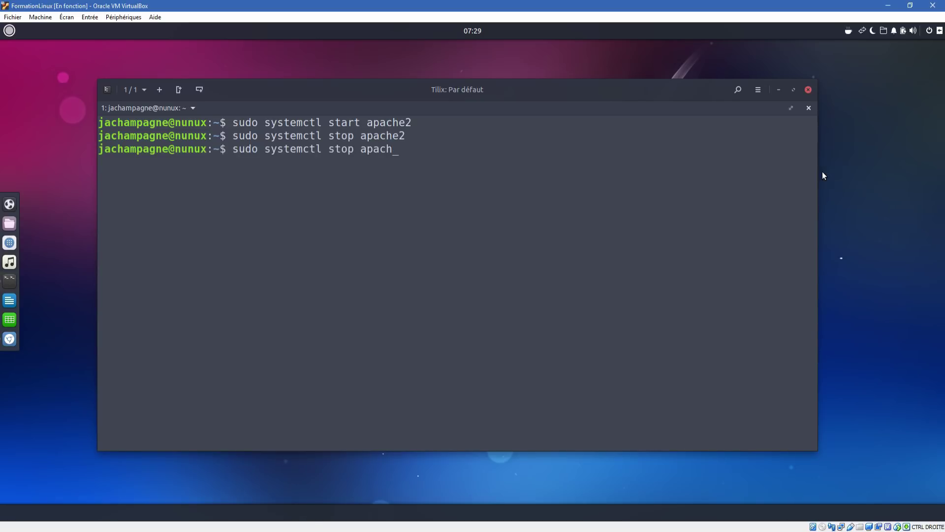
{"action": "key", "text": "BackSpace"}
{"action": "key", "text": "BackSpace"}
{"action": "key", "text": "BackSpace"}
{"action": "key", "text": "BackSpace"}
{"action": "type", "text": "restart apache2"}
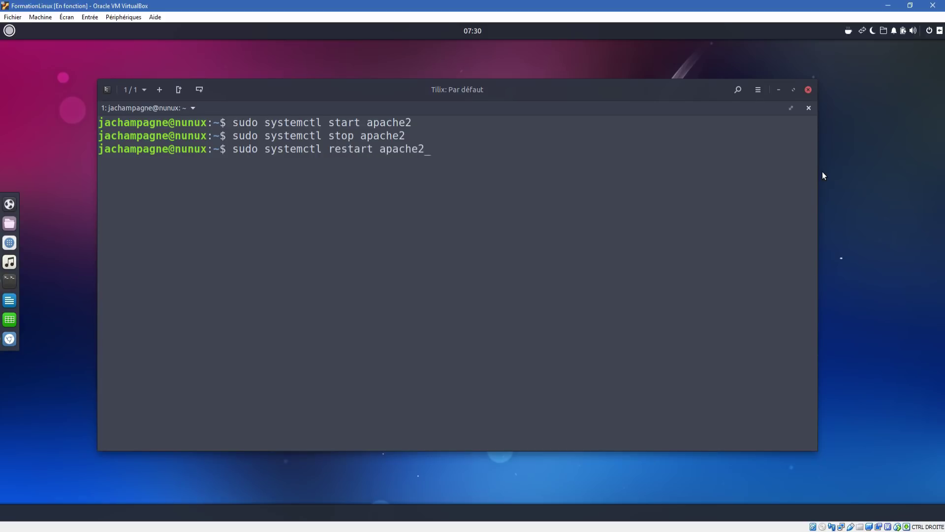
{"action": "key", "text": "BackSpace"}
{"action": "key", "text": "BackSpace"}
{"action": "key", "text": "BackSpace"}
{"action": "key", "text": "BackSpace"}
{"action": "key", "text": "BackSpace"}
{"action": "key", "text": "BackSpace"}
{"action": "key", "text": "BackSpace"}
{"action": "key", "text": "BackSpace"}
{"action": "key", "text": "BackSpace"}
{"action": "key", "text": "BackSpace"}
{"action": "key", "text": "BackSpace"}
{"action": "key", "text": "BackSpace"}
{"action": "key", "text": "BackSpace"}
{"action": "key", "text": "BackSpace"}
{"action": "key", "text": "BackSpace"}
{"action": "key", "text": "BackSpace"}
{"action": "key", "text": "BackSpace"}
{"action": "key", "text": "BackSpace"}
{"action": "key", "text": "BackSpace"}
{"action": "key", "text": "BackSpace"}
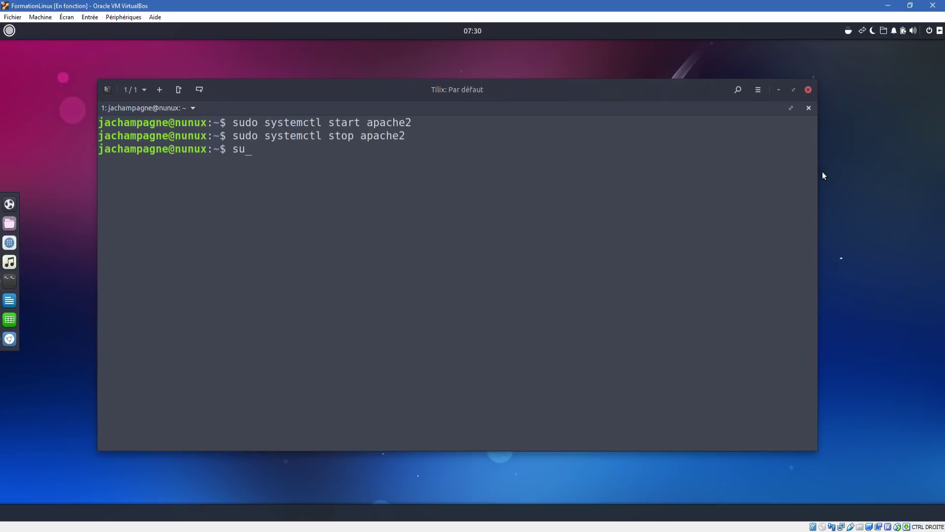
{"action": "left_click", "coordinate": [778, 91]}
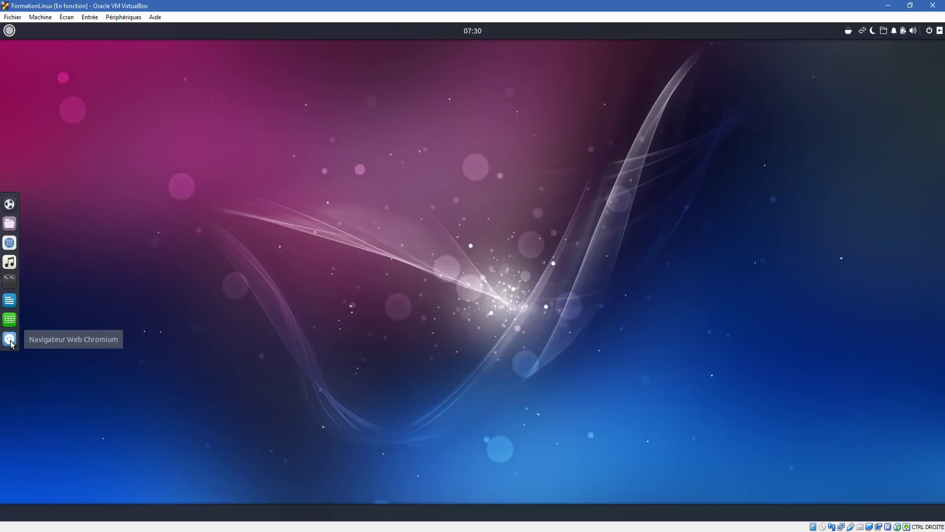
- Load localhost in a new Chromium tab, getting ERR_CONNECTION_REFUSED, then minimize Chromium
{"action": "left_click", "coordinate": [10, 340]}
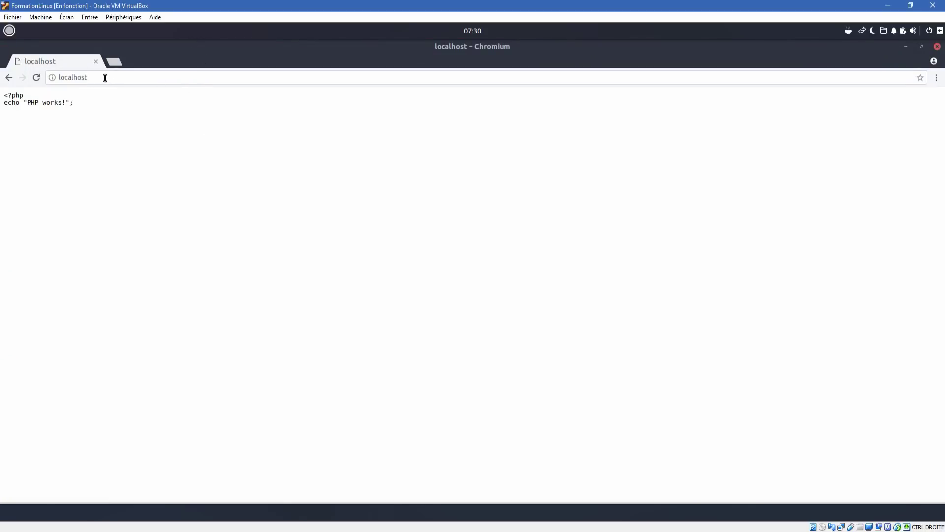
{"action": "left_click", "coordinate": [113, 63]}
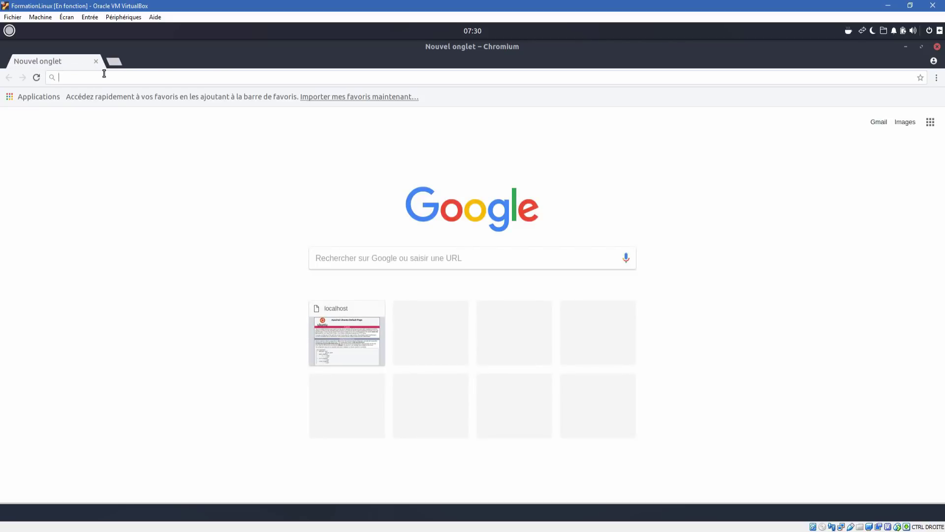
{"action": "type", "text": "h"}
{"action": "key", "text": "BackSpace"}
{"action": "key", "text": "BackSpace"}
{"action": "type", "text": "localhost"}
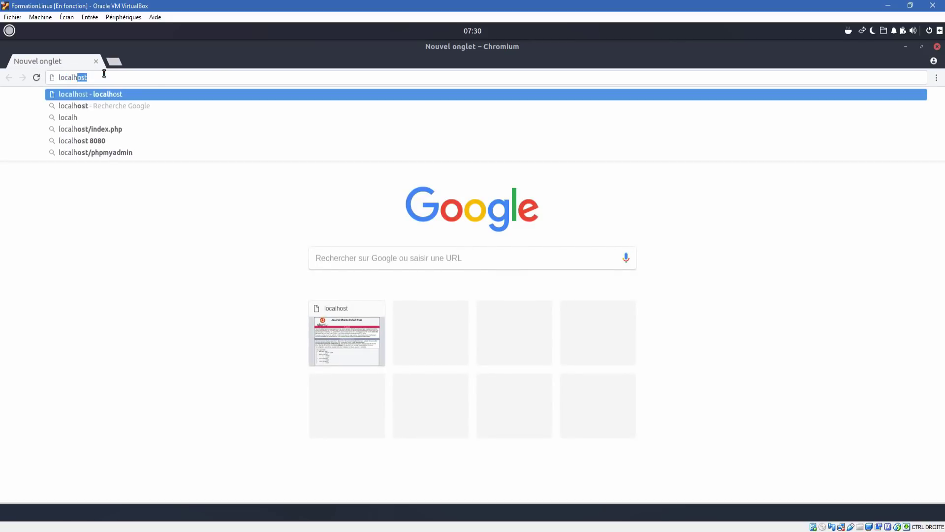
{"action": "key", "text": "Return"}
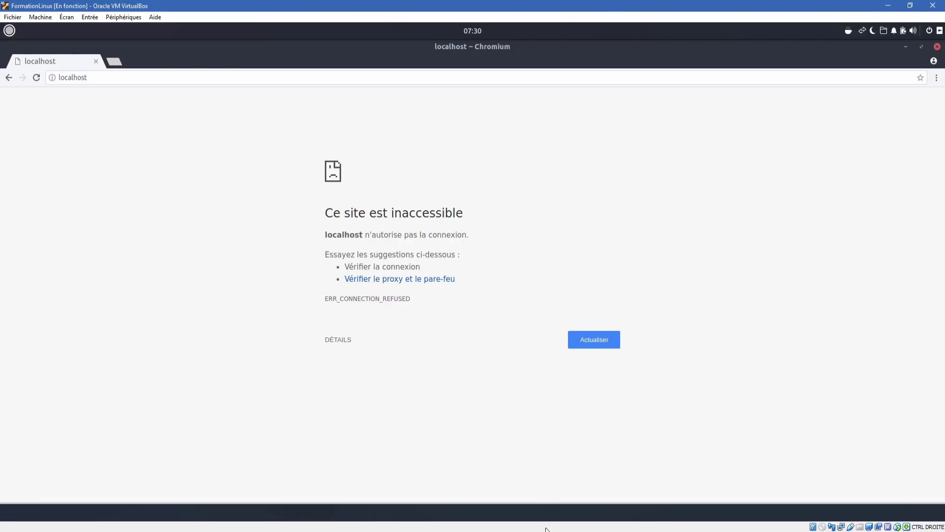
{"action": "key", "text": "alt+Tab"}
{"action": "key", "text": "alt+Tab"}
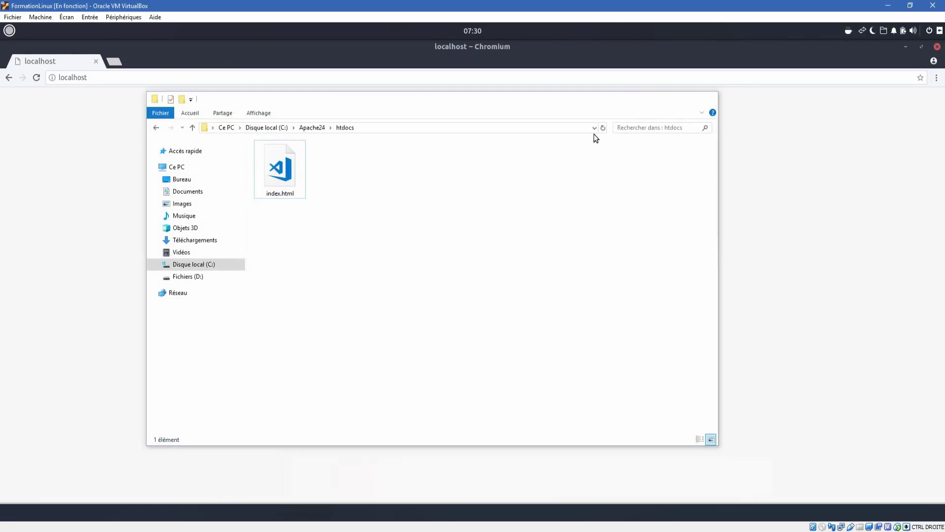
{"action": "left_click", "coordinate": [115, 78]}
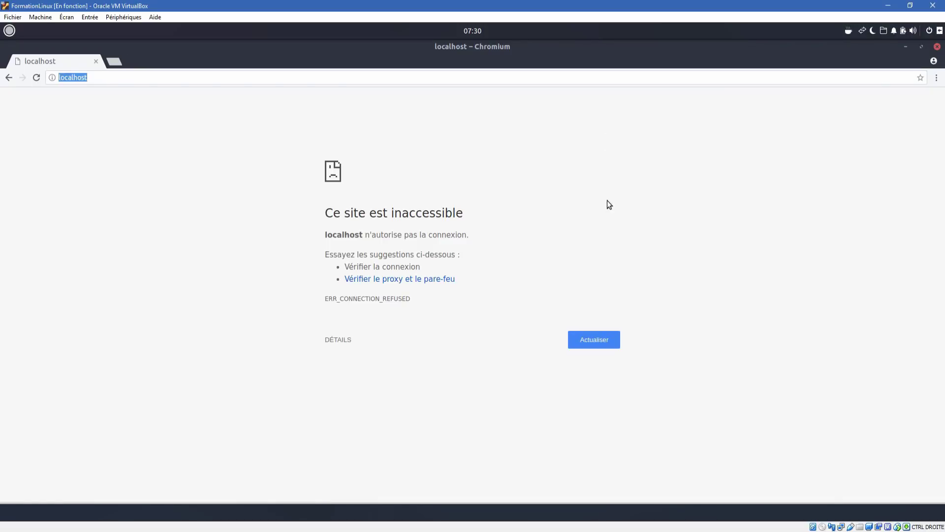
{"action": "left_click", "coordinate": [904, 48]}
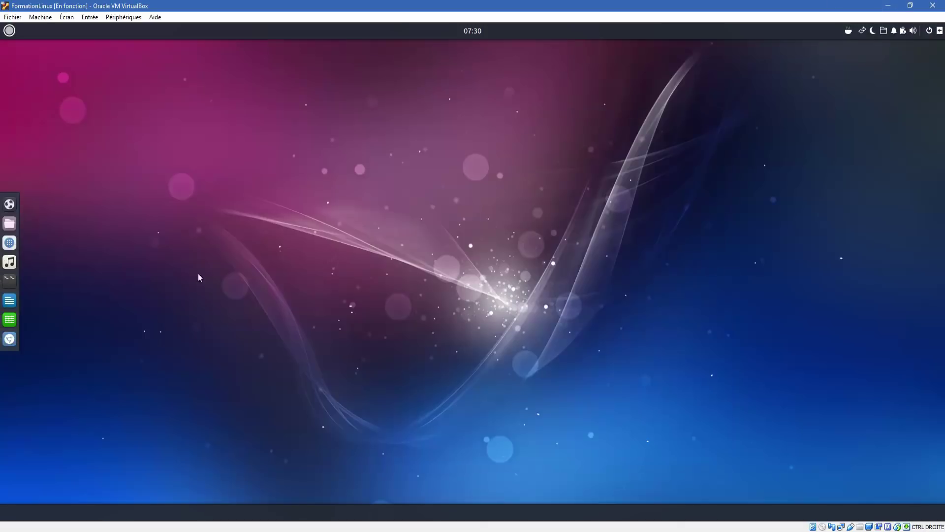
- Rerun sudo systemctl start apache2 from the Tilix history, then close the terminal
{"action": "left_click", "coordinate": [9, 283]}
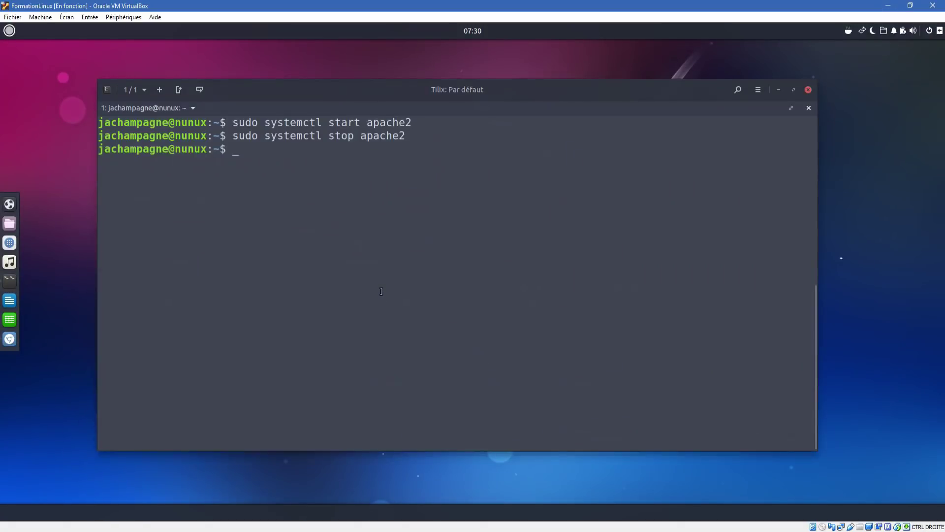
{"action": "type", "text": "clear"}
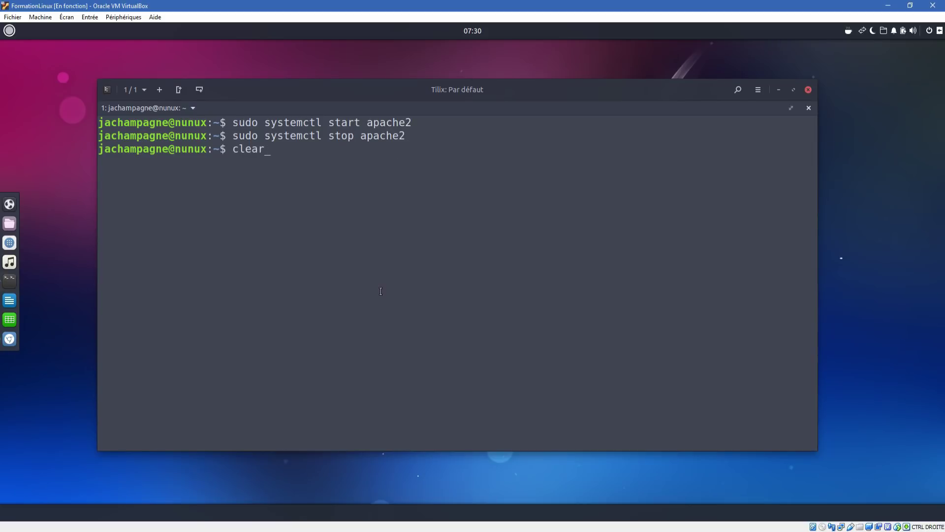
{"action": "key", "text": "Up"}
{"action": "key", "text": "Up"}
{"action": "key", "text": "Return"}
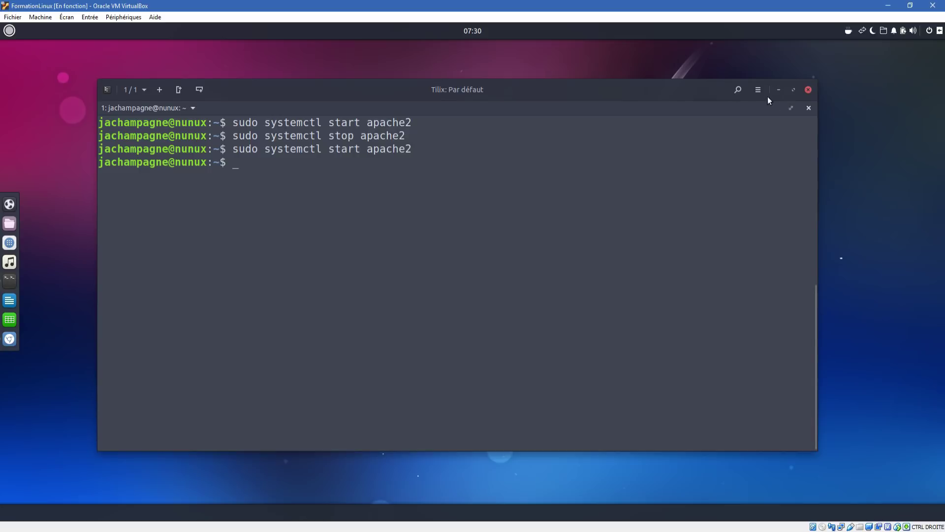
{"action": "left_click", "coordinate": [808, 91]}
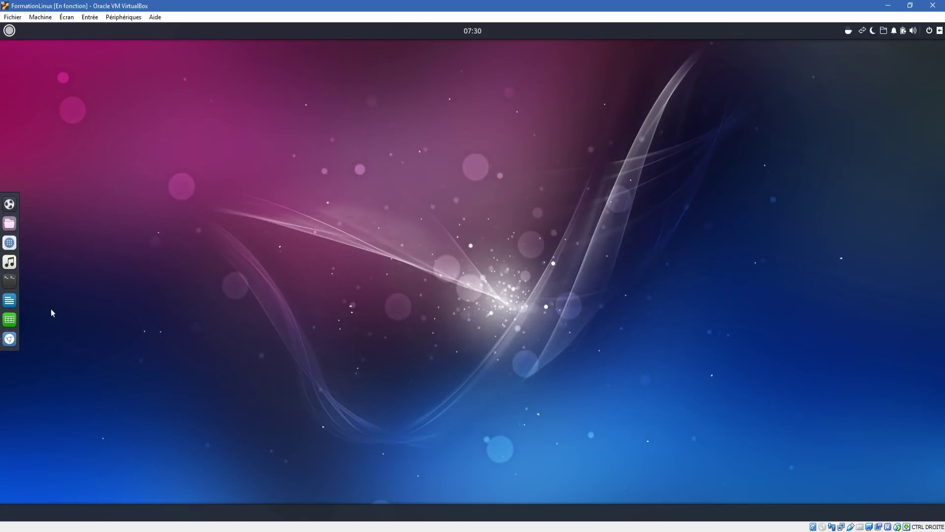
- Reload localhost in Chromium to show the Apache2 Ubuntu Default Page, then minimize Chromium
{"action": "left_click", "coordinate": [16, 340]}
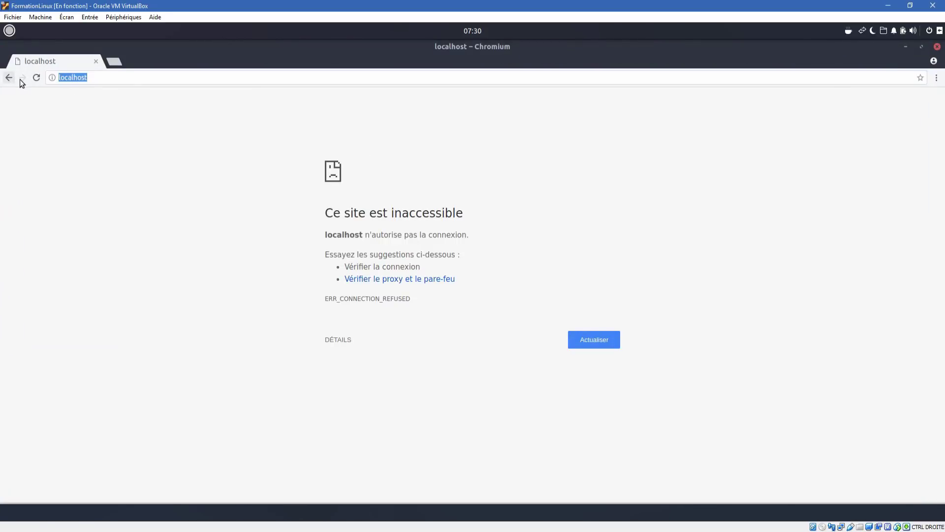
{"action": "left_click", "coordinate": [36, 78]}
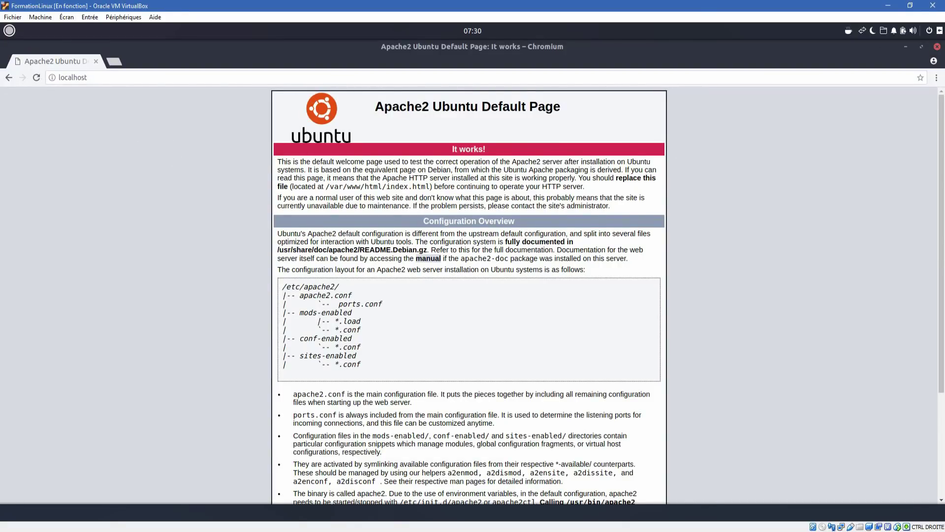
{"action": "key", "text": "alt+Tab"}
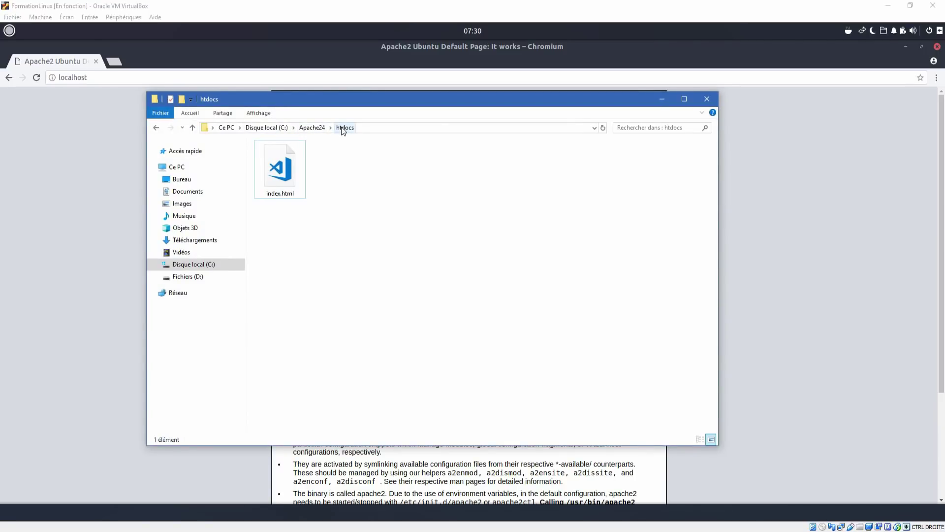
{"action": "left_click", "coordinate": [663, 98]}
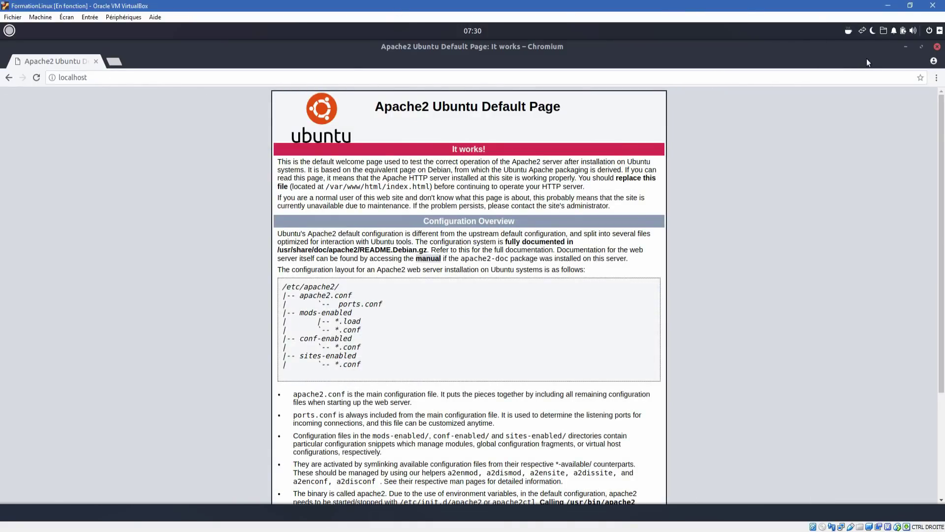
{"action": "left_click", "coordinate": [907, 48]}
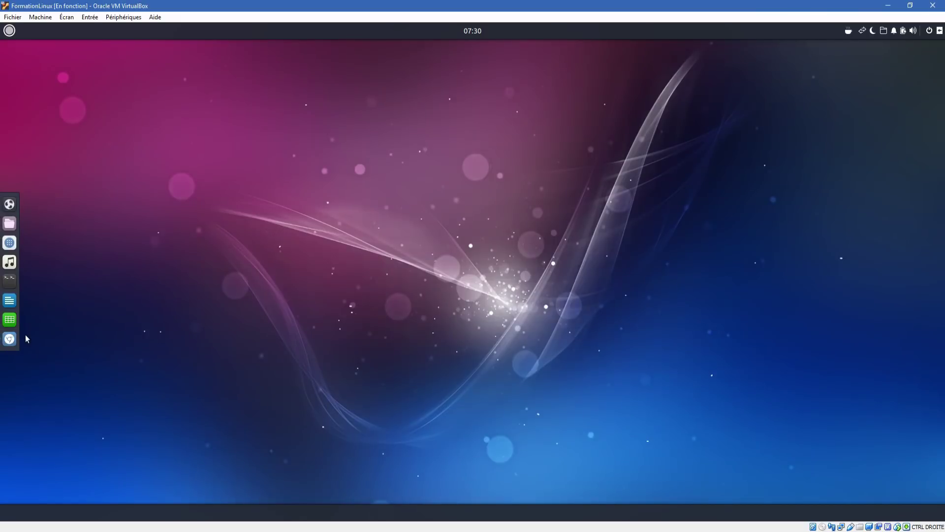
- In Files, go from Other Locations through var and www into html to show index.html
{"action": "left_click", "coordinate": [12, 223]}
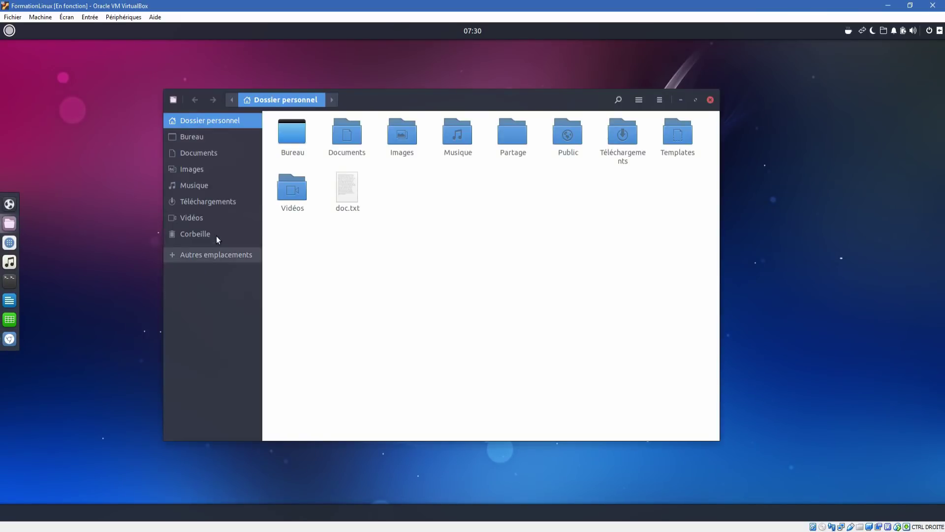
{"action": "left_click", "coordinate": [201, 255]}
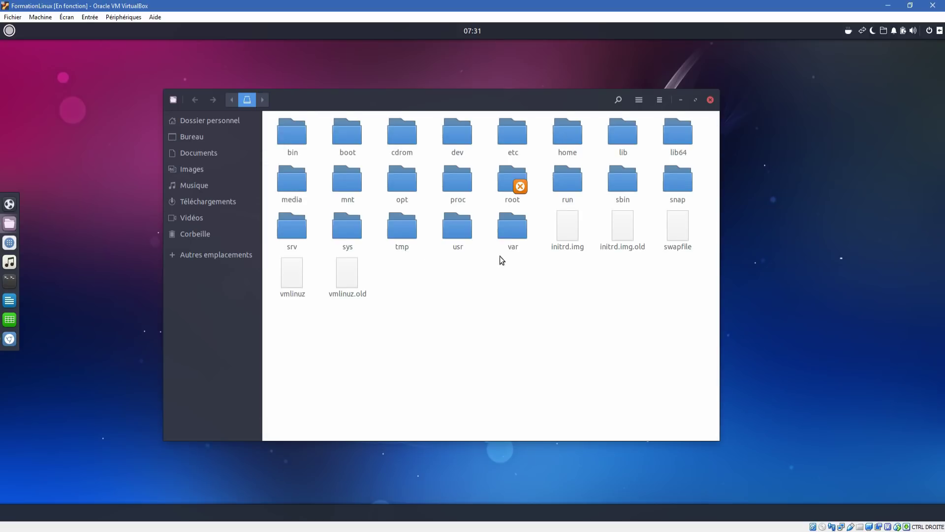
{"action": "double_click", "coordinate": [509, 238]}
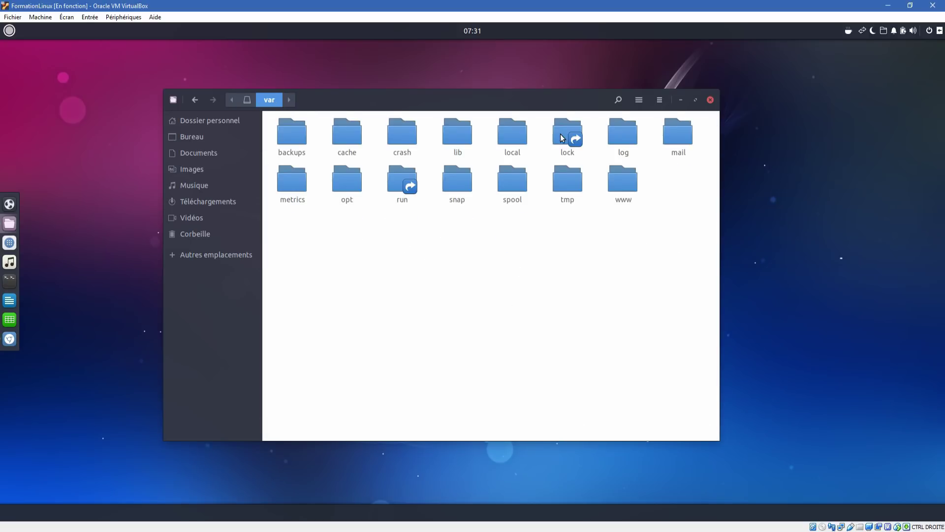
{"action": "double_click", "coordinate": [623, 180]}
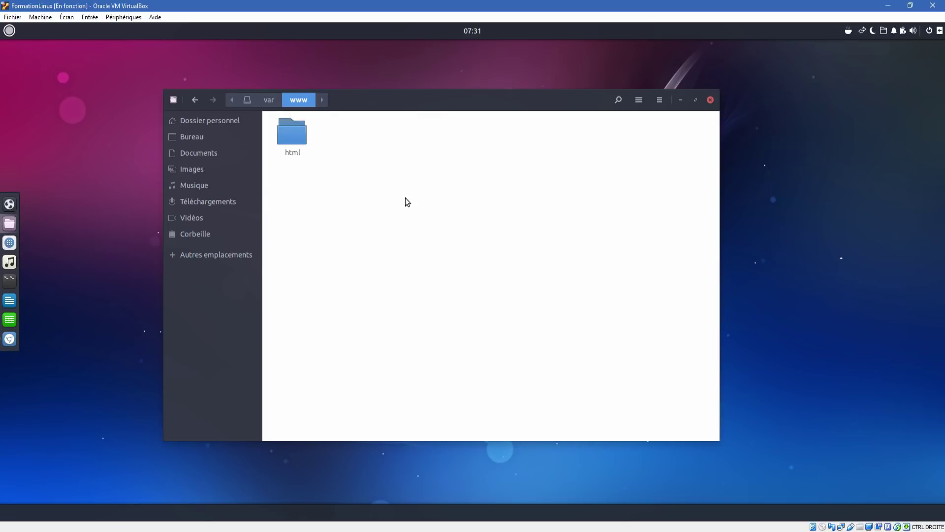
{"action": "double_click", "coordinate": [291, 128]}
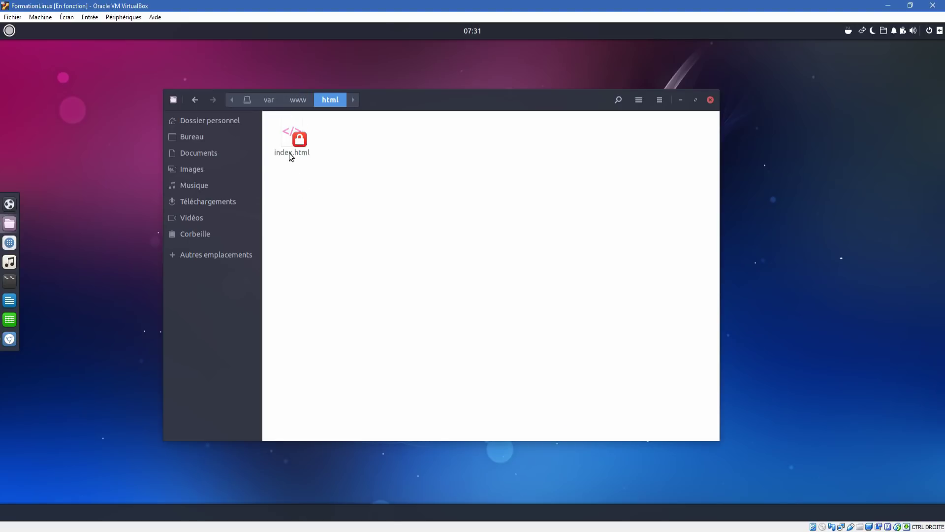
{"action": "left_click", "coordinate": [412, 244]}
- Restore Tilix from full screen and place it at the lower right beside the file manager
{"action": "left_click", "coordinate": [9, 282]}
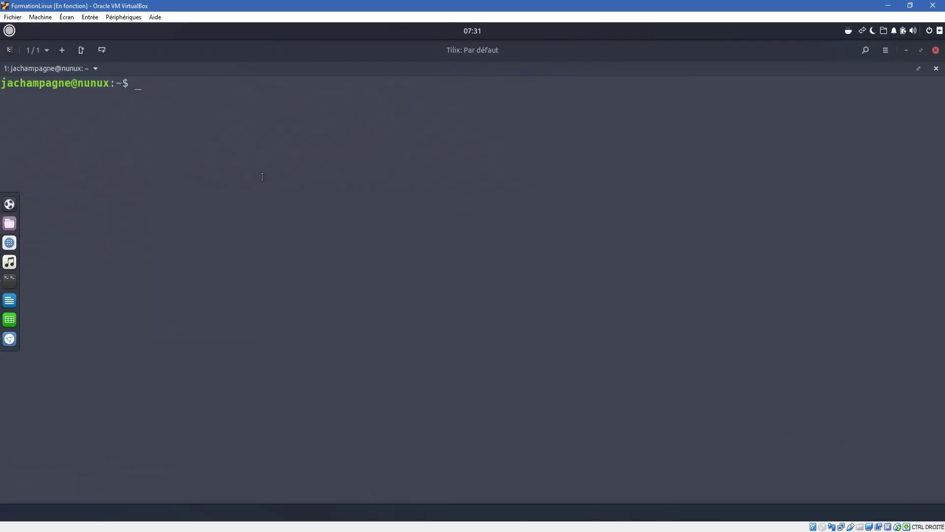
{"action": "left_click", "coordinate": [922, 51]}
{"action": "left_click_drag", "start_coordinate": [435, 69], "coordinate": [492, 86]}
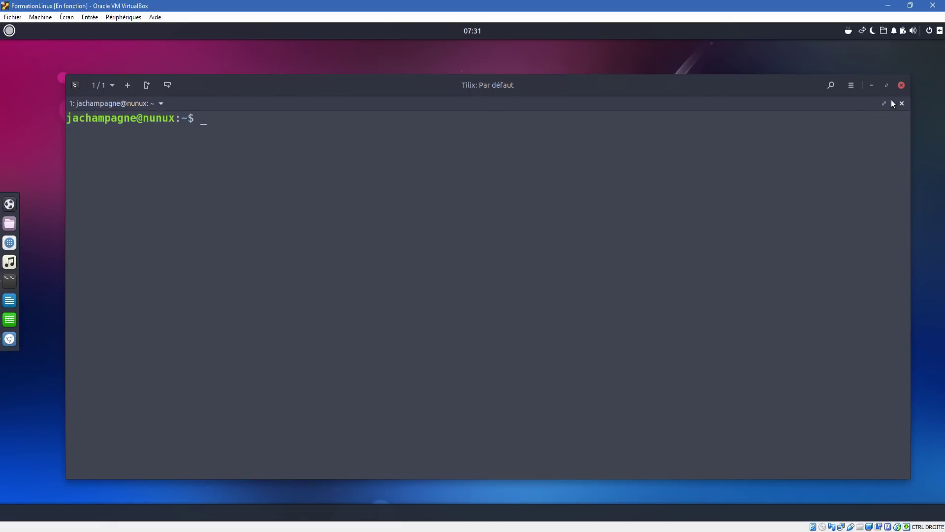
{"action": "left_click_drag", "start_coordinate": [908, 475], "coordinate": [564, 350]}
{"action": "left_click_drag", "start_coordinate": [326, 83], "coordinate": [680, 208]}
{"action": "left_click_drag", "start_coordinate": [453, 102], "coordinate": [297, 54]}
{"action": "left_click", "coordinate": [676, 207]}
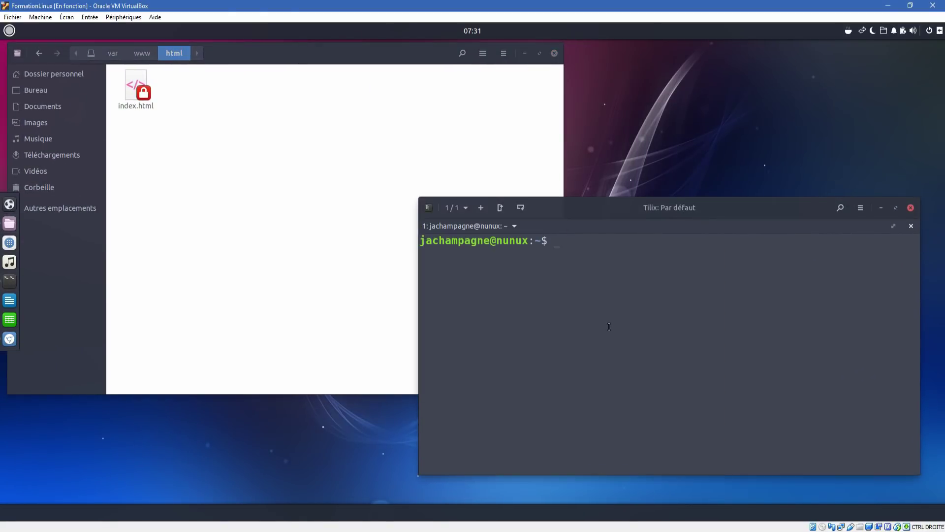
- List the contents of /var/www/html with ls -l
{"action": "type", "text": "s"}
{"action": "key", "text": "BackSpace"}
{"action": "type", "text": "s"}
{"action": "key", "text": "BackSpace"}
{"action": "type", "text": "ls -l /var/www/html"}
{"action": "key", "text": "Return"}
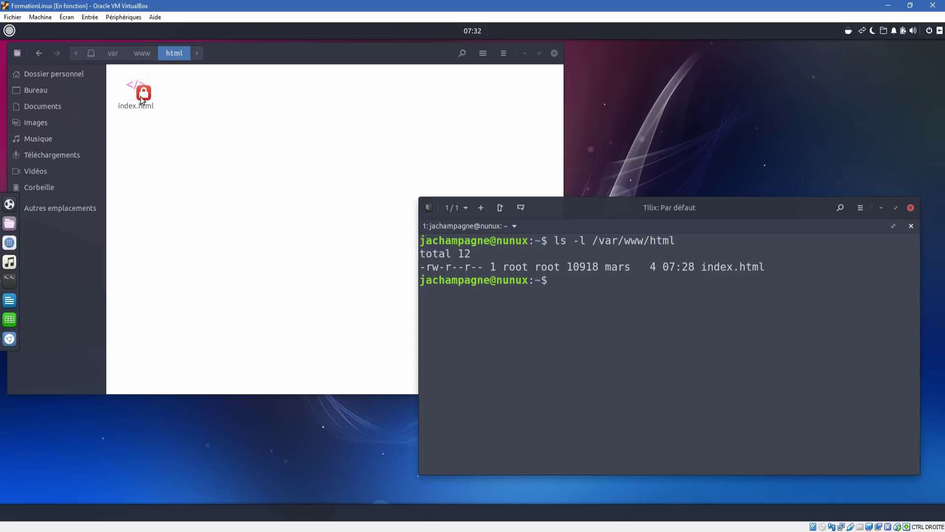
- Recursively set /var/www/html to mode 755 with sudo chmod, entering the password
{"action": "type", "text": "sudo chmod"}
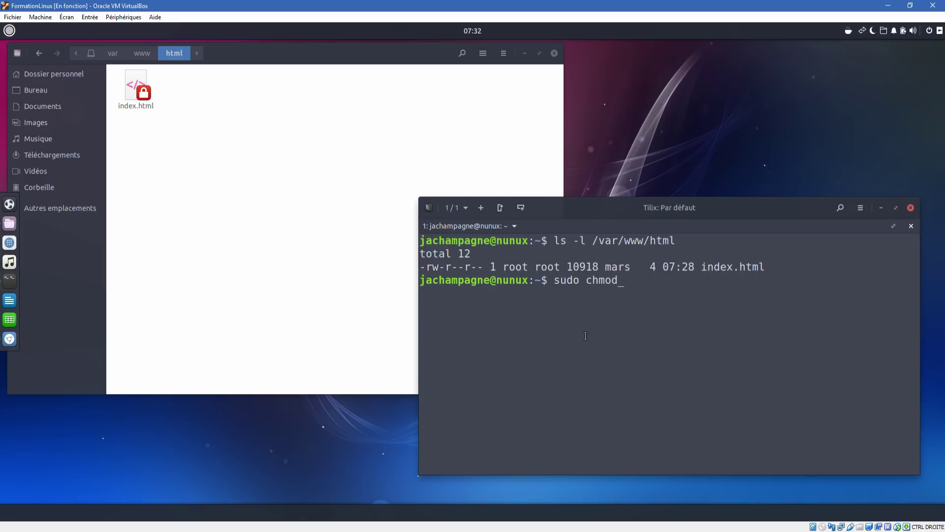
{"action": "type", "text": " 755 -R"}
{"action": "type", "text": "/var/h"}
{"action": "key", "text": "BackSpace"}
{"action": "type", "text": "www/html"}
{"action": "key", "text": "Return"}
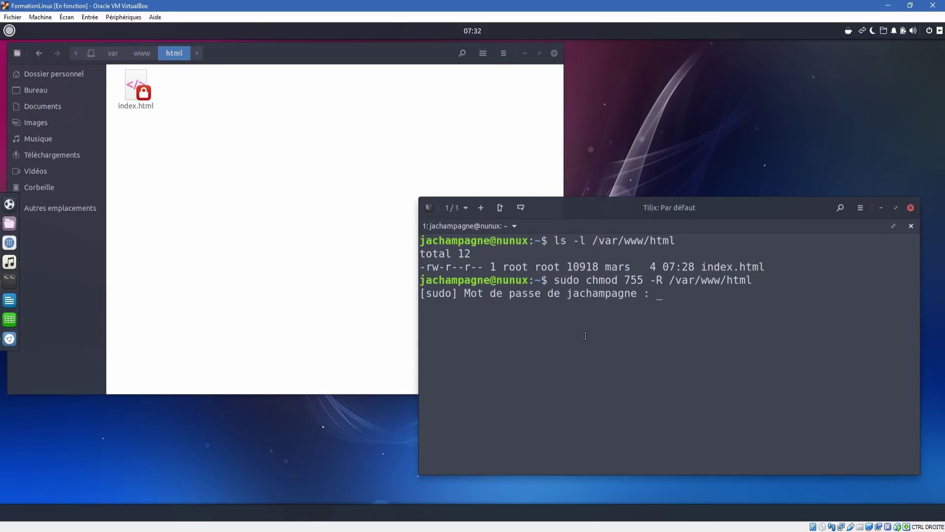
{"action": "key", "text": "Return"}
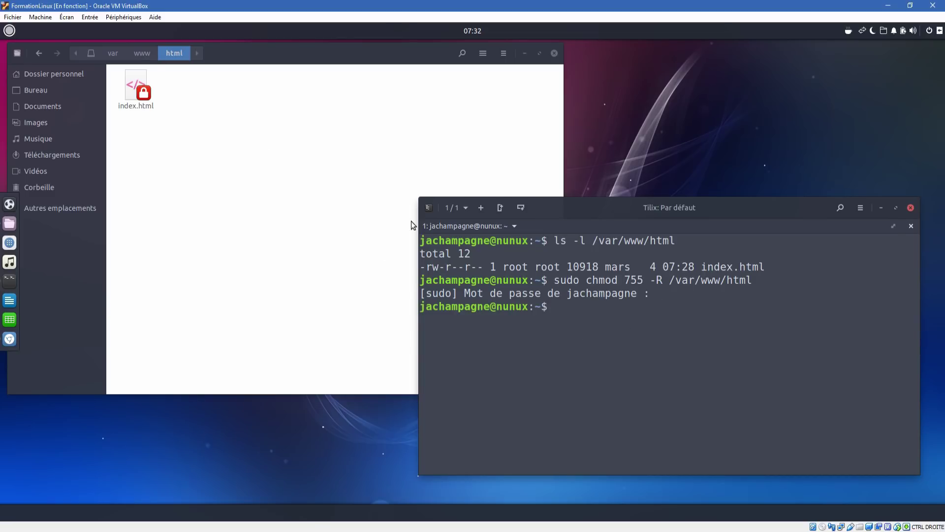
- Re-list /var/www/html to confirm index.html is -rwxr-xr-x, then clear the terminal
{"action": "key", "text": "Up"}
{"action": "key", "text": "Up"}
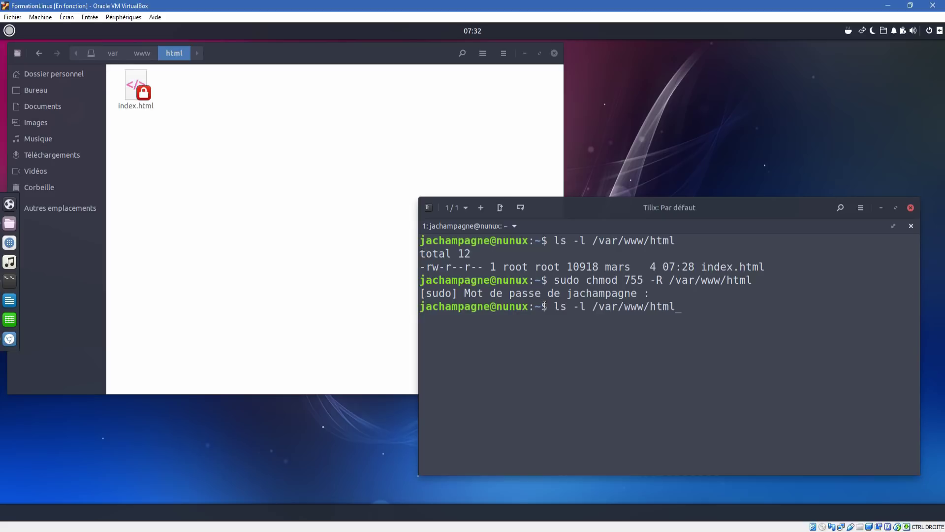
{"action": "key", "text": "Return"}
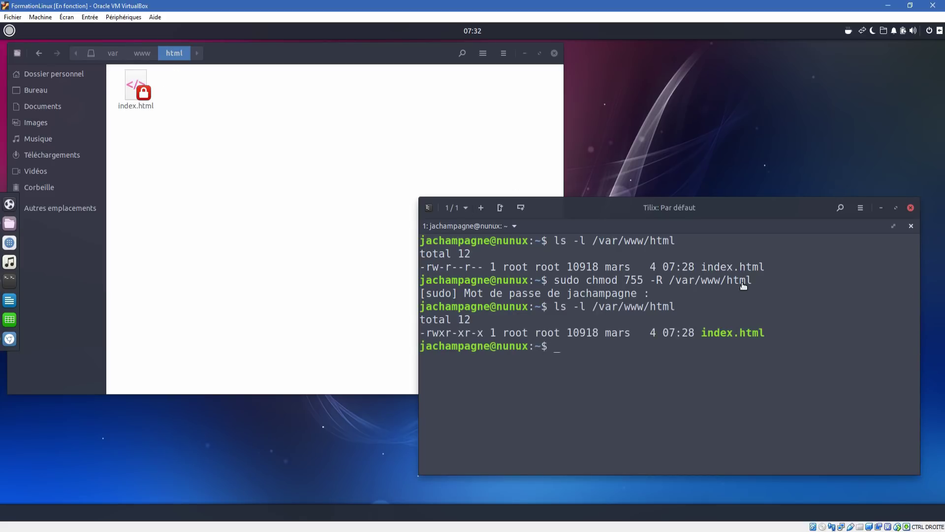
{"action": "type", "text": "cls"}
{"action": "key", "text": "BackSpace"}
{"action": "type", "text": "ear"}
{"action": "key", "text": "Return"}
- Recursively give /var/www/html to your own user and group with sudo chown, then close Tilix
{"action": "type", "text": "sudo chown"}
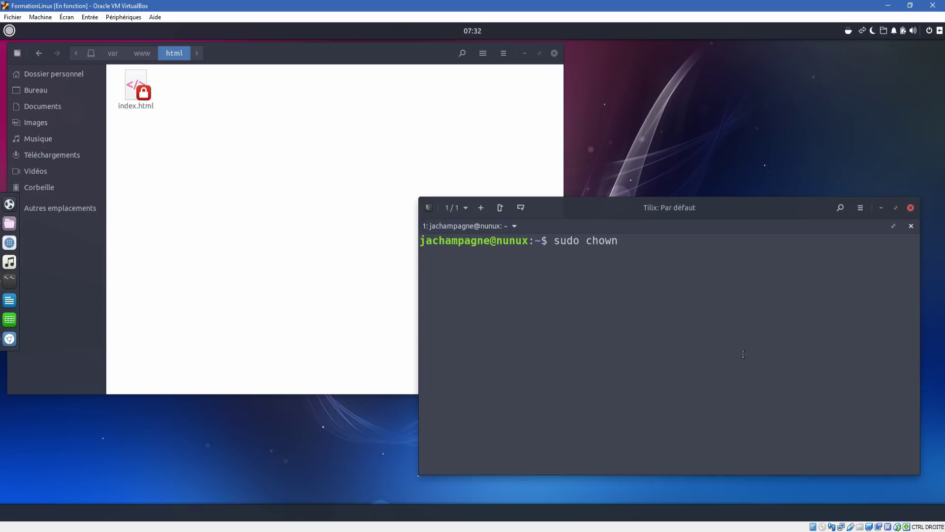
{"action": "type", "text": " jachampagne"}
{"action": "type", "text": ":jacha"}
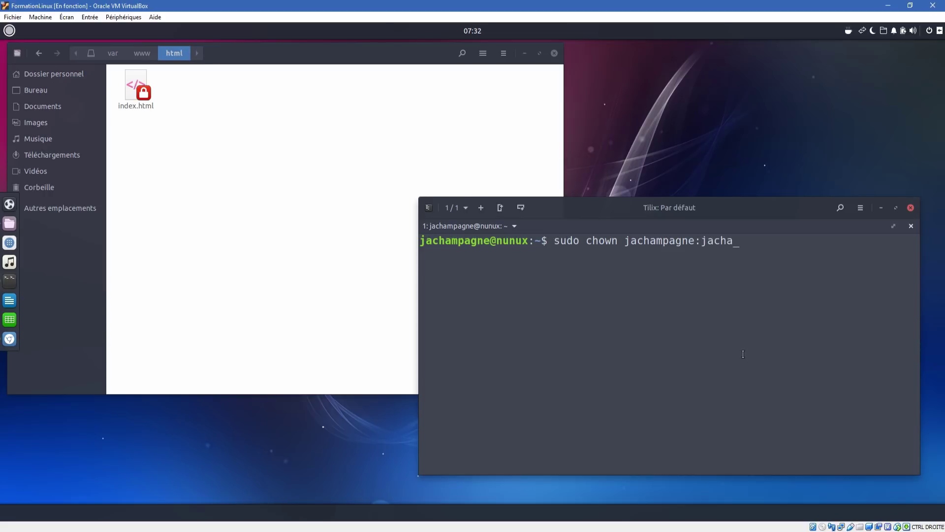
{"action": "type", "text": "mpagne -R /var/www/html"}
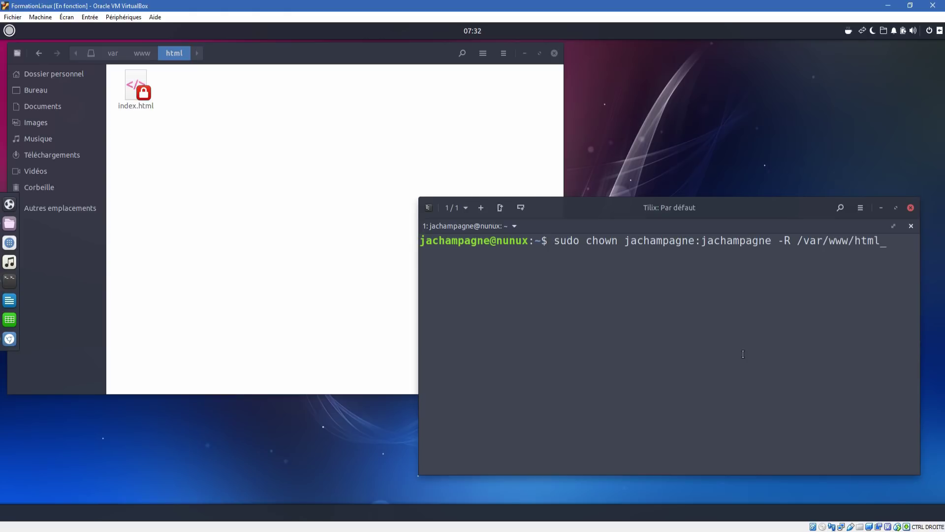
{"action": "key", "text": "Return"}
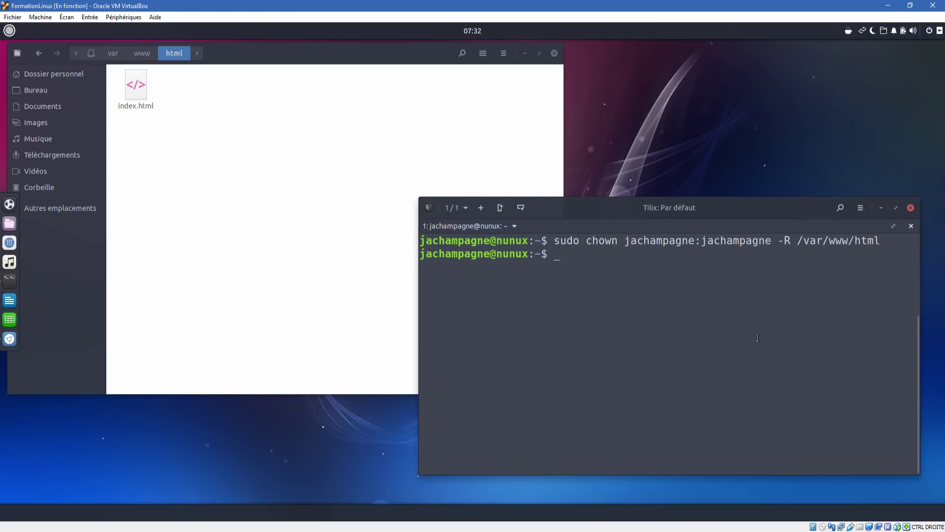
{"action": "left_click", "coordinate": [911, 207]}
{"action": "left_click_drag", "start_coordinate": [317, 59], "coordinate": [449, 105]}
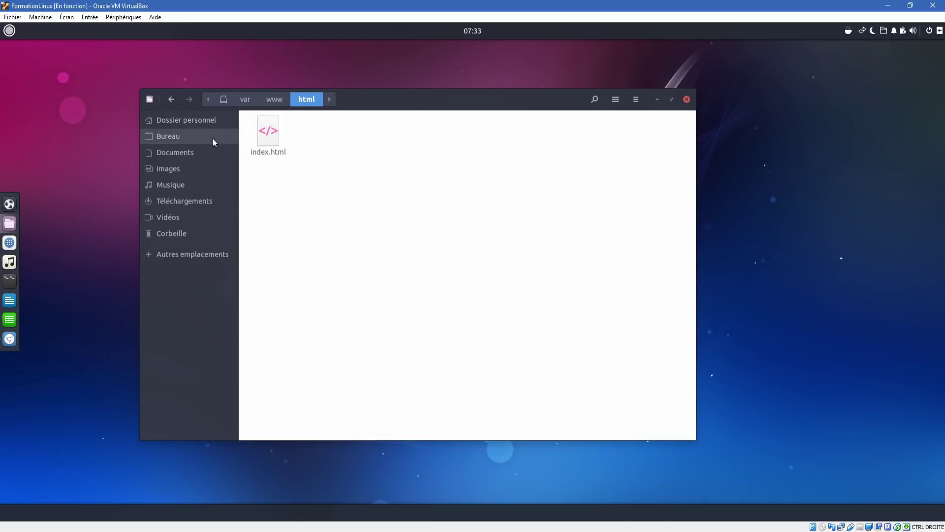
- Open index.html in Éditeur de texte via 'Ouvrir avec une autre application' and the full application list
{"action": "right_click", "coordinate": [264, 138]}
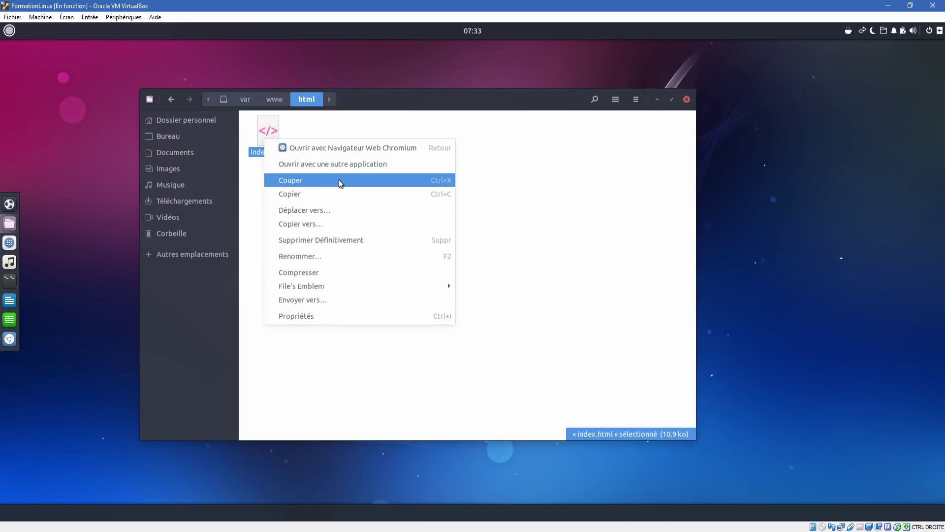
{"action": "left_click", "coordinate": [341, 165]}
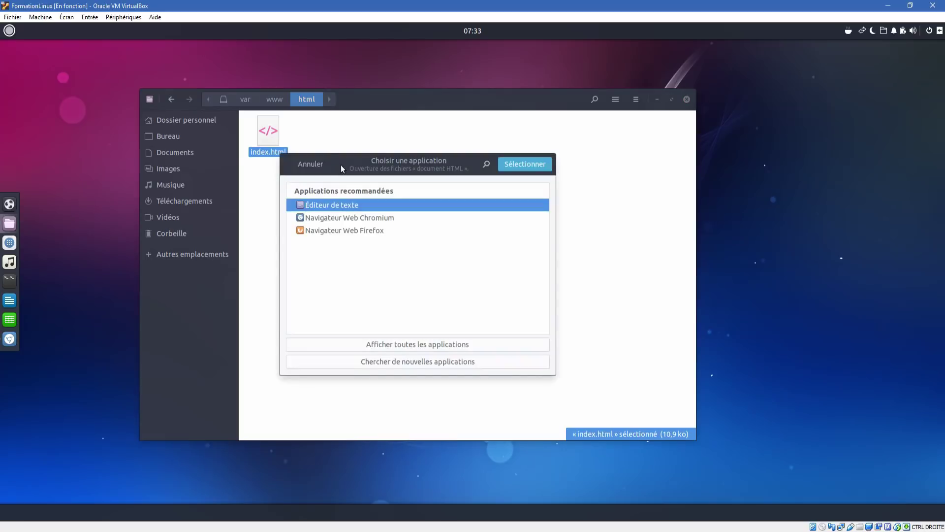
{"action": "left_click", "coordinate": [412, 348]}
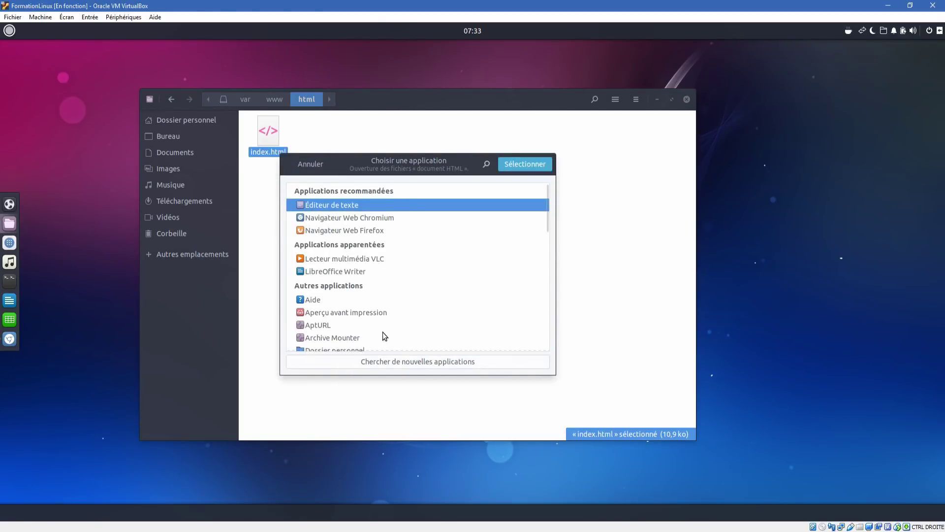
{"action": "scroll", "coordinate": [346, 251], "scroll_direction": "down", "scroll_amount": 10}
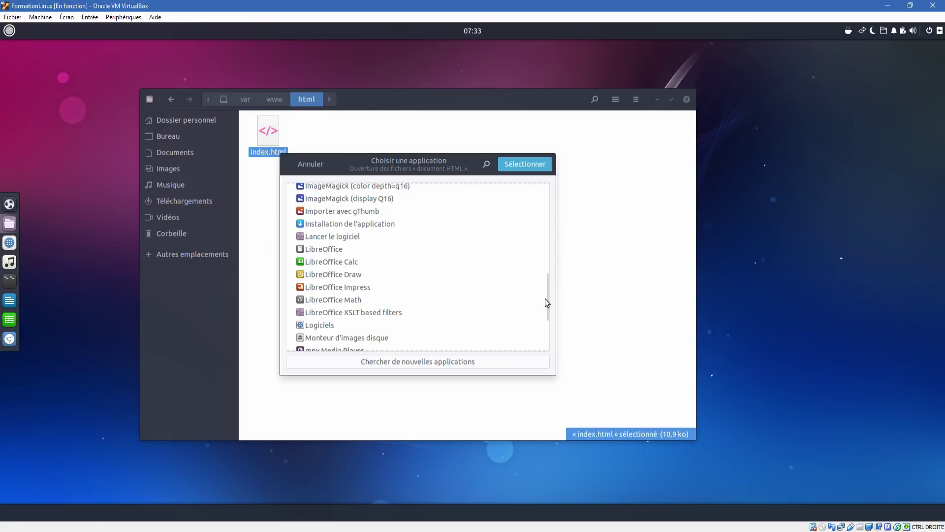
{"action": "left_click_drag", "start_coordinate": [546, 296], "coordinate": [546, 211]}
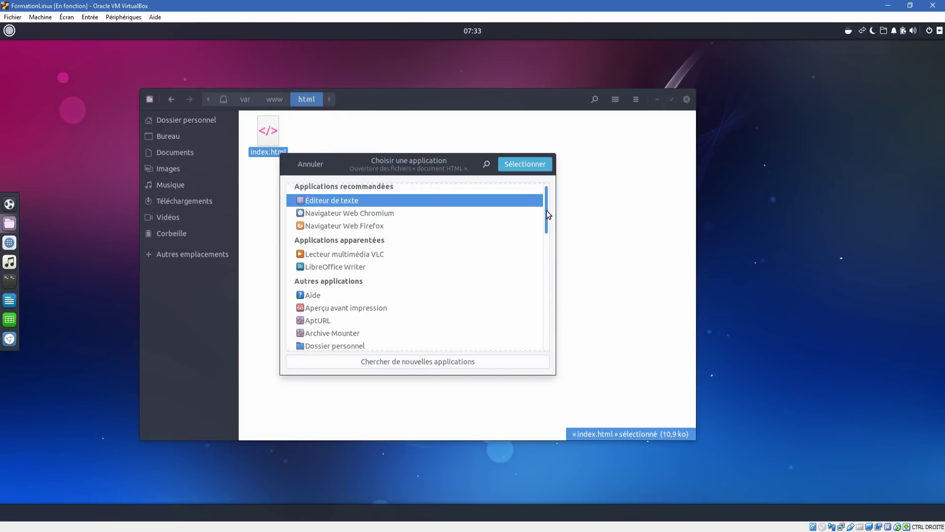
{"action": "double_click", "coordinate": [311, 203]}
{"action": "scroll", "coordinate": [270, 276], "scroll_direction": "down", "scroll_amount": 9}
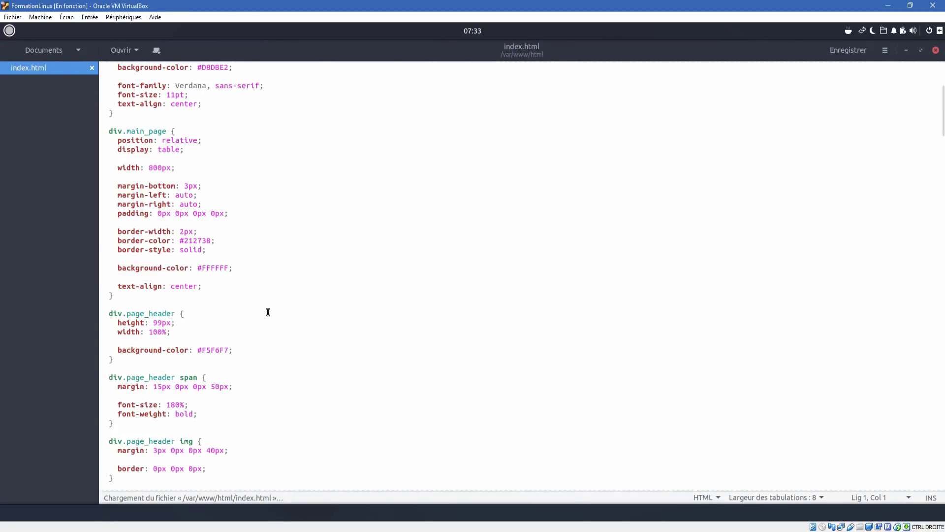
{"action": "scroll", "coordinate": [260, 344], "scroll_direction": "up", "scroll_amount": 8}
- Replace all of index.html with a minimal <html><body><p>Bonjour :) !</p></body></html> page
{"action": "left_click", "coordinate": [260, 344]}
{"action": "key", "text": "ctrl+a"}
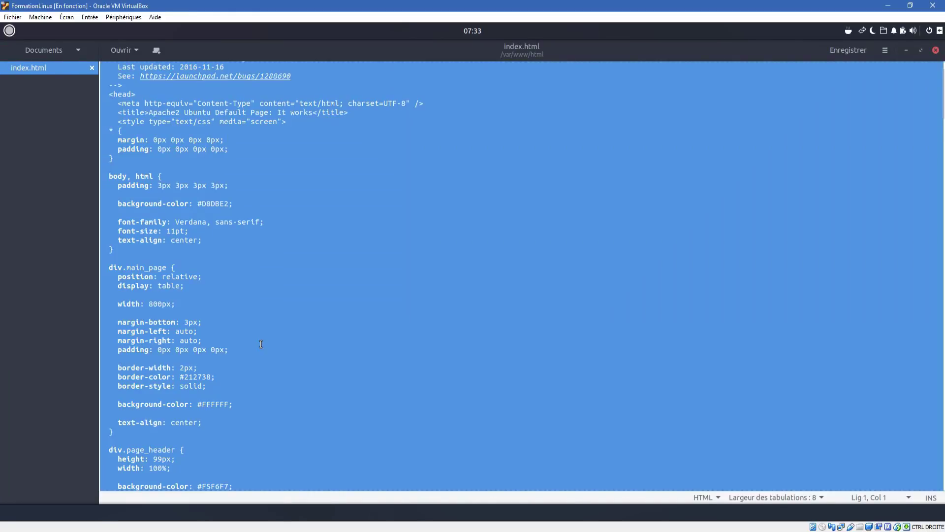
{"action": "type", "text": "<!html>"}
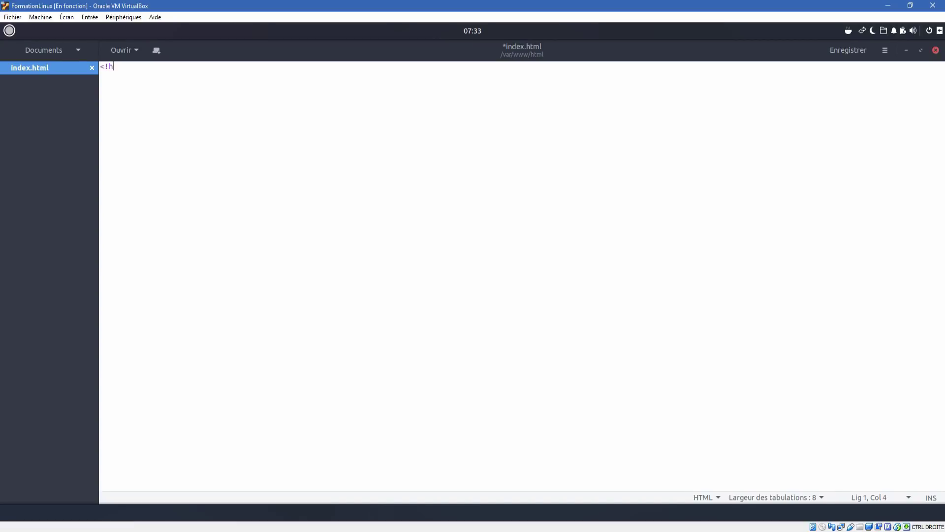
{"action": "key", "text": "BackSpace"}
{"action": "key", "text": "BackSpace"}
{"action": "key", "text": "BackSpace"}
{"action": "key", "text": "BackSpace"}
{"action": "key", "text": "BackSpace"}
{"action": "key", "text": "BackSpace"}
{"action": "type", "text": "html>"}
{"action": "key", "text": "Return"}
{"action": "type", "text": "<body>"}
{"action": "key", "text": "Return"}
{"action": "key", "text": "Tab"}
{"action": "type", "text": "<p>Bonjour :) !</p>"}
{"action": "key", "text": "Return"}
{"action": "type", "text": "</body>"}
{"action": "key", "text": "Return"}
{"action": "type", "text": "</html>"}
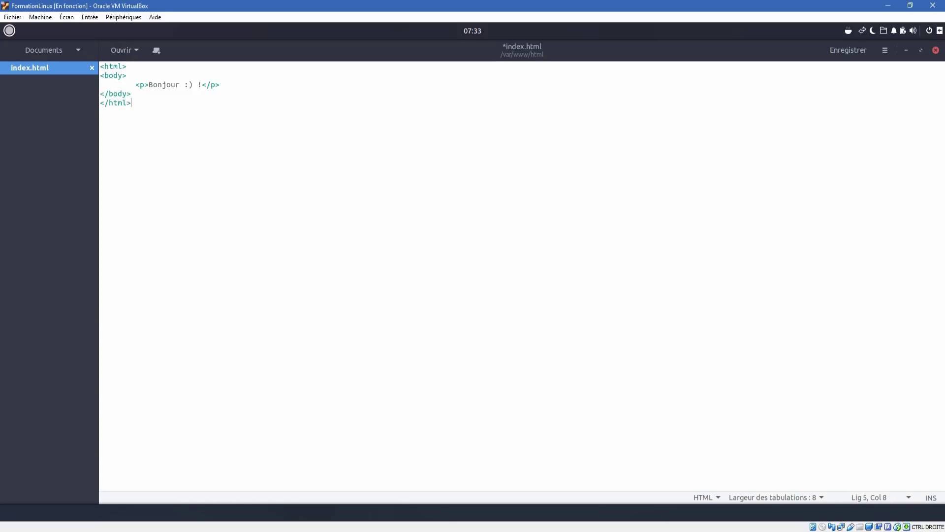
- Save index.html and close the text editor
{"action": "key", "text": "ctrl+s"}
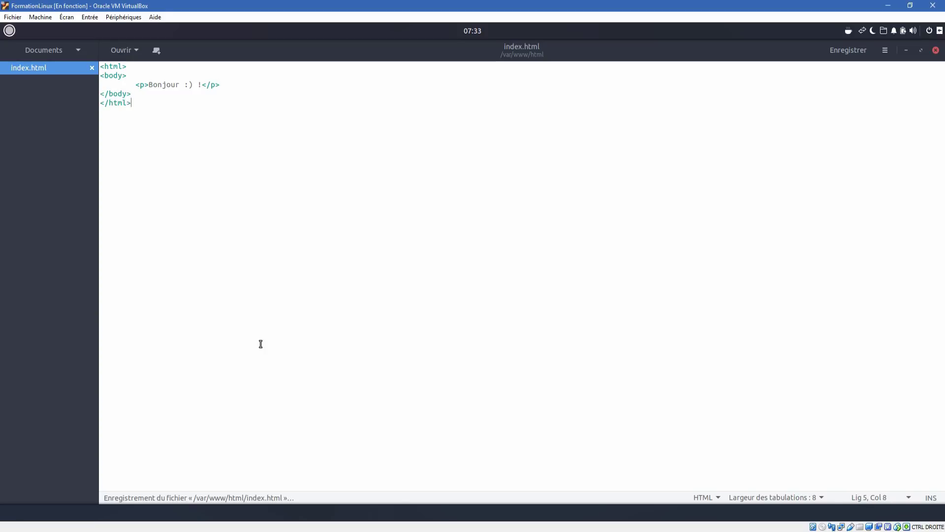
{"action": "left_click", "coordinate": [935, 50]}
{"action": "left_click", "coordinate": [404, 312]}
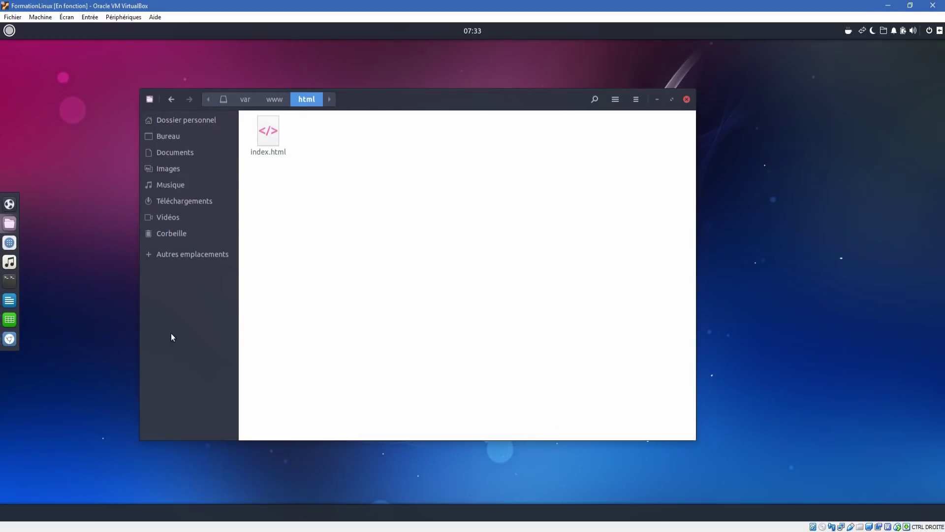
- Reload localhost in Chromium to show Bonjour :) !, then minimize the host's htdocs window
{"action": "left_click", "coordinate": [10, 339]}
{"action": "left_click", "coordinate": [36, 77]}
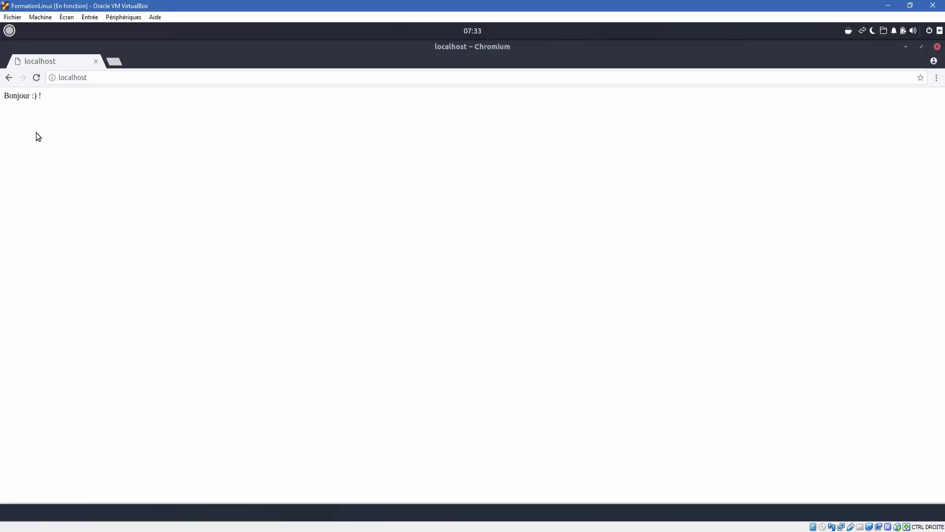
{"action": "left_click_drag", "start_coordinate": [8, 100], "coordinate": [82, 99]}
{"action": "left_click", "coordinate": [368, 264]}
{"action": "right_click", "coordinate": [261, 175]}
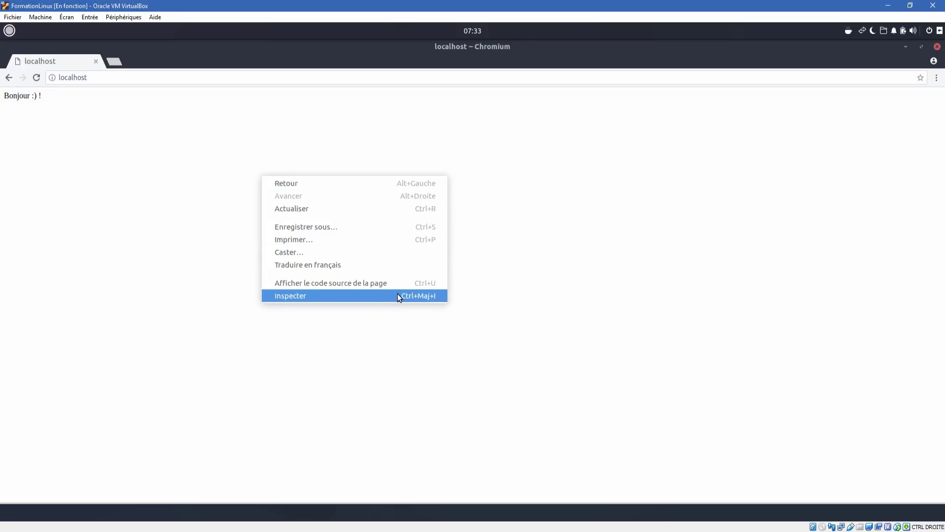
{"action": "left_click", "coordinate": [215, 106]}
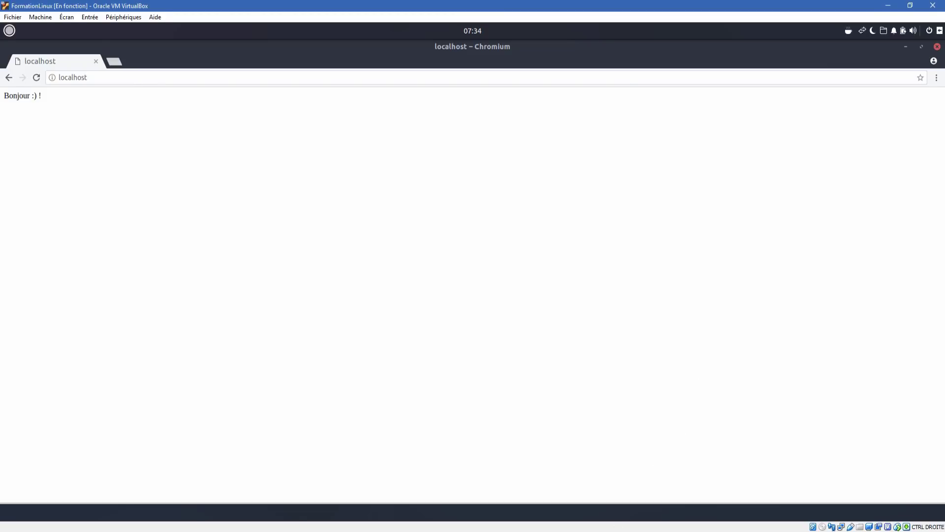
{"action": "key", "text": "alt+Tab"}
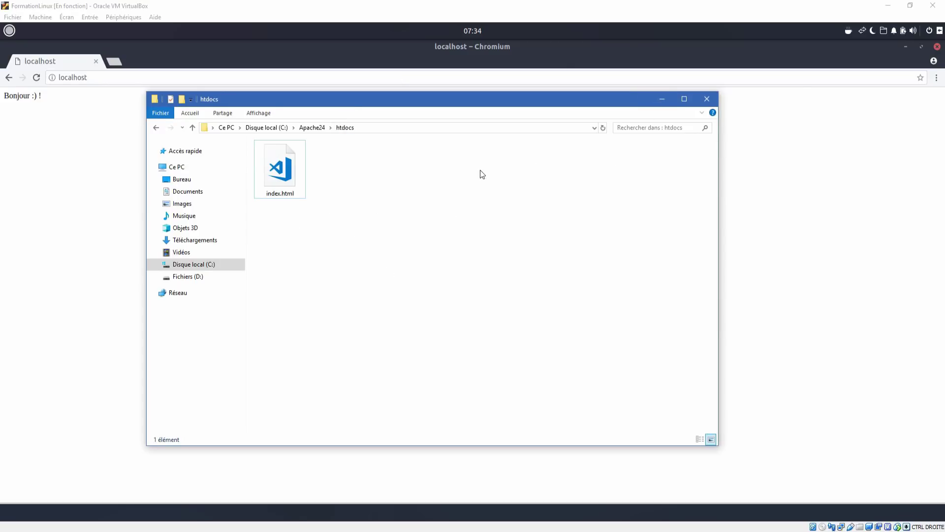
{"action": "left_click", "coordinate": [660, 101]}
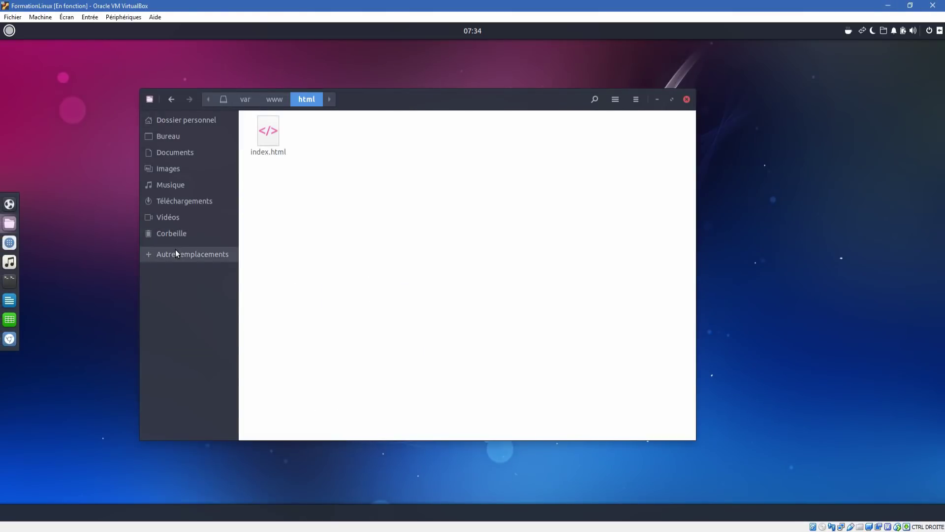
- Navigate Files from Other Locations through the computer root into /var/www/html
{"action": "left_click", "coordinate": [182, 255]}
{"action": "left_click", "coordinate": [569, 139]}
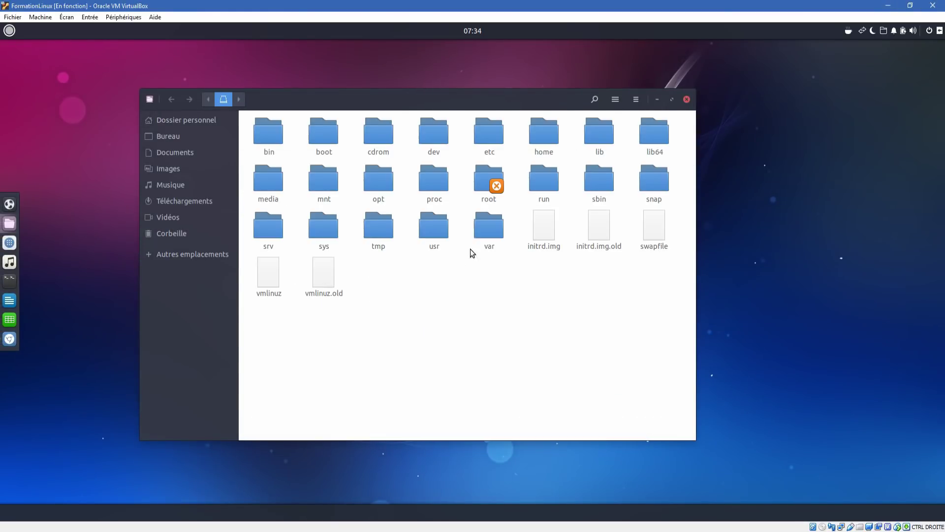
{"action": "double_click", "coordinate": [599, 179]}
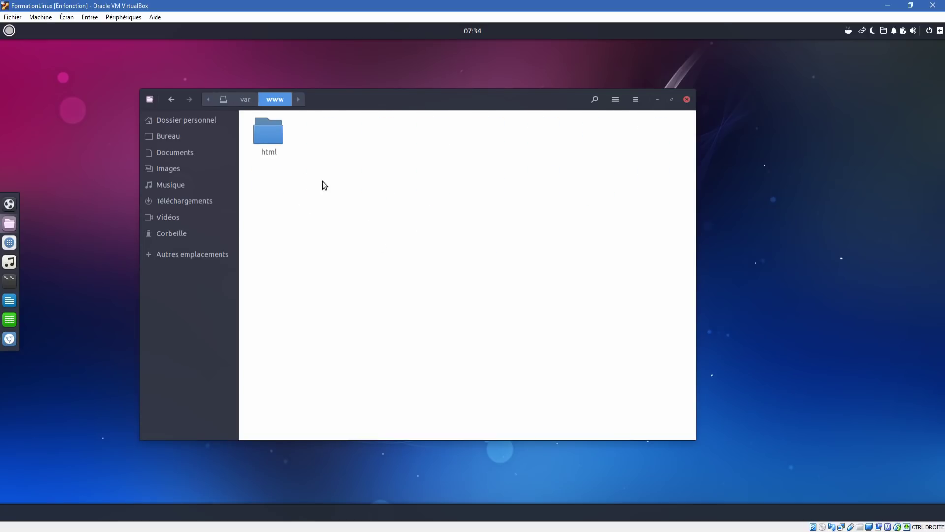
{"action": "double_click", "coordinate": [270, 131]}
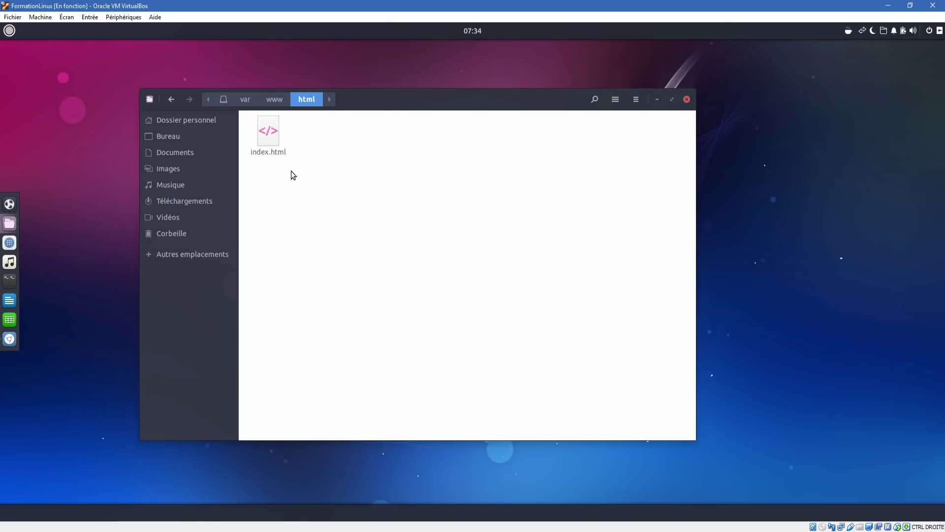
- Create a folder named monsite and drag index.html into it
{"action": "right_click", "coordinate": [324, 147]}
{"action": "left_click", "coordinate": [385, 155]}
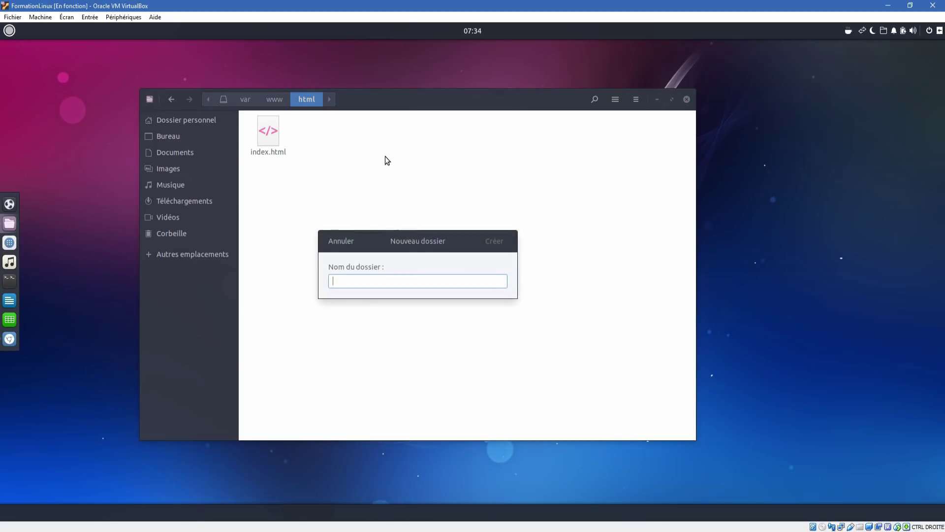
{"action": "type", "text": "monsite"}
{"action": "key", "text": "Return"}
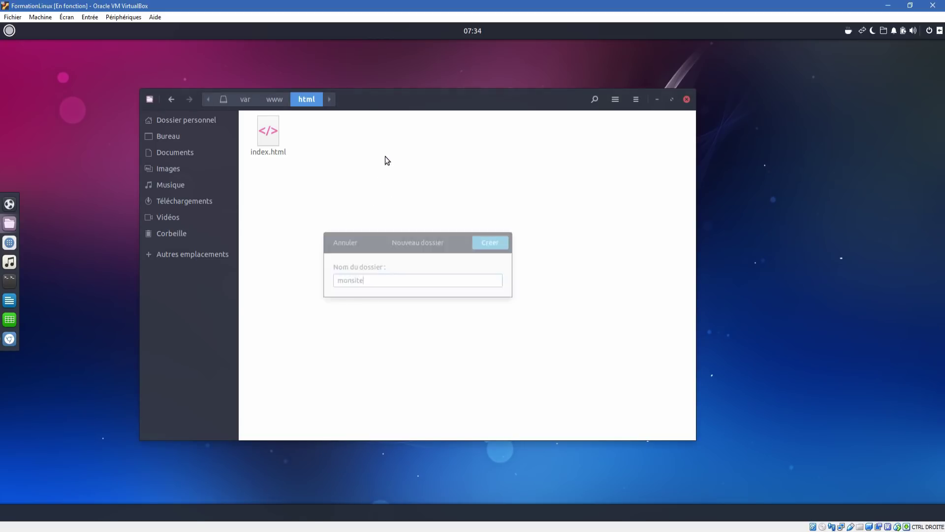
{"action": "left_click_drag", "start_coordinate": [327, 134], "coordinate": [270, 138]}
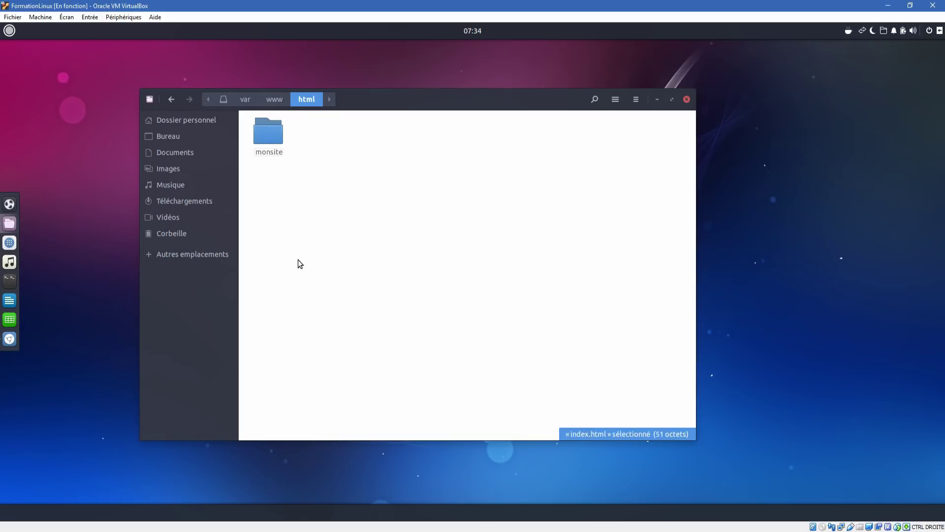
- Load localhost/monsite/ in Chromium to see the Bonjour :) ! page
{"action": "left_click", "coordinate": [9, 339]}
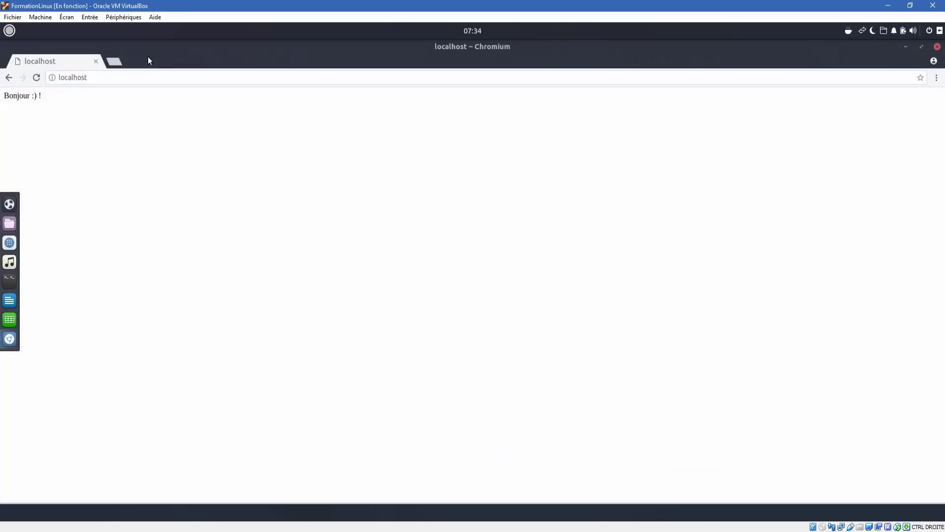
{"action": "left_click", "coordinate": [142, 78]}
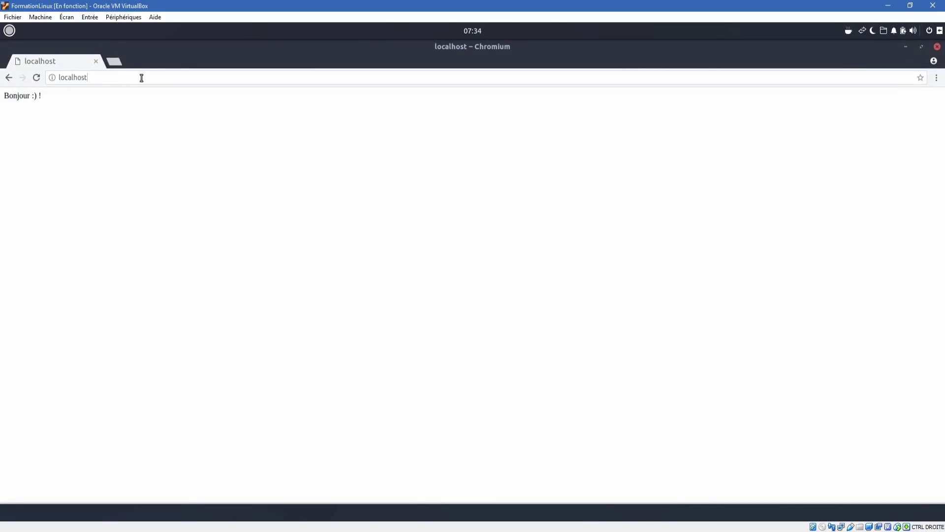
{"action": "type", "text": "/monsite/"}
{"action": "key", "text": "Return"}
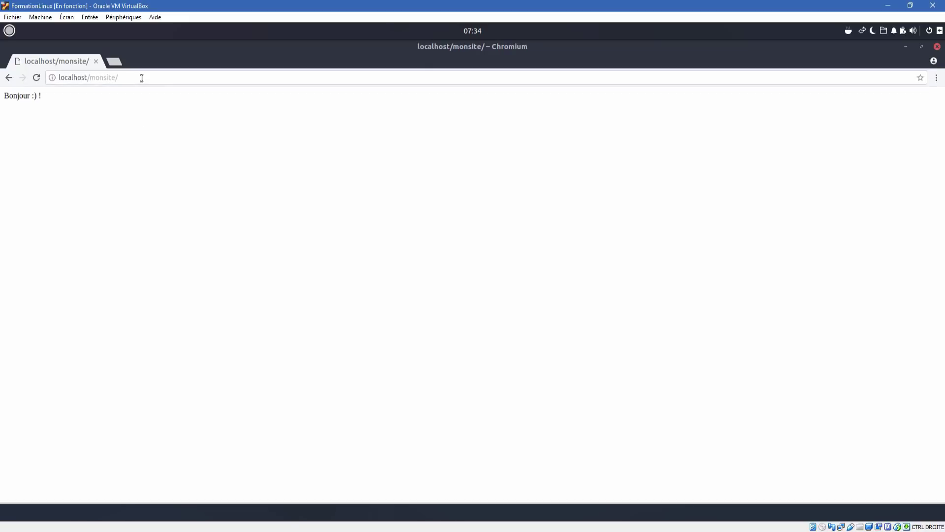
- Check localhost's Index of / listing, open monsite/ from it, then minimize Chromium
{"action": "left_click", "coordinate": [133, 77]}
{"action": "left_click", "coordinate": [141, 79]}
{"action": "key", "text": "BackSpace"}
{"action": "key", "text": "BackSpace"}
{"action": "key", "text": "BackSpace"}
{"action": "key", "text": "BackSpace"}
{"action": "key", "text": "BackSpace"}
{"action": "key", "text": "BackSpace"}
{"action": "key", "text": "BackSpace"}
{"action": "key", "text": "BackSpace"}
{"action": "key", "text": "BackSpace"}
{"action": "key", "text": "Return"}
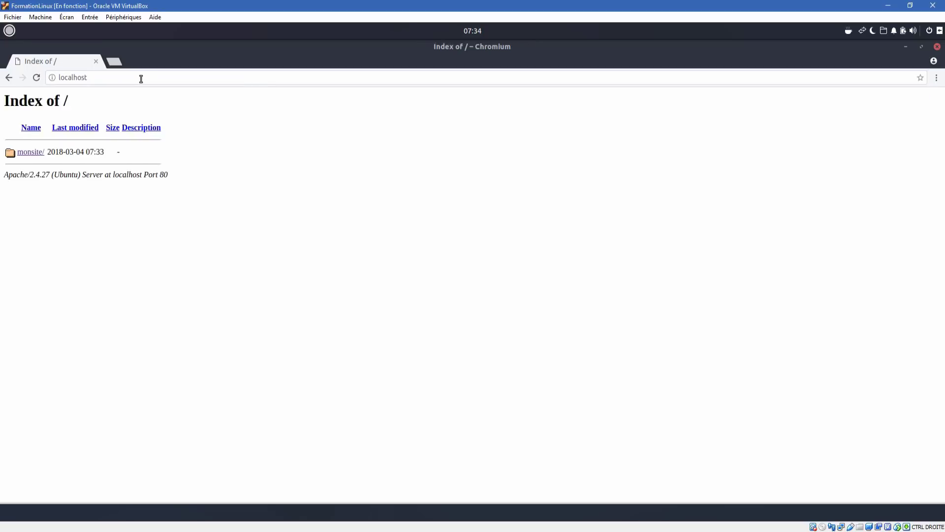
{"action": "left_click", "coordinate": [31, 152]}
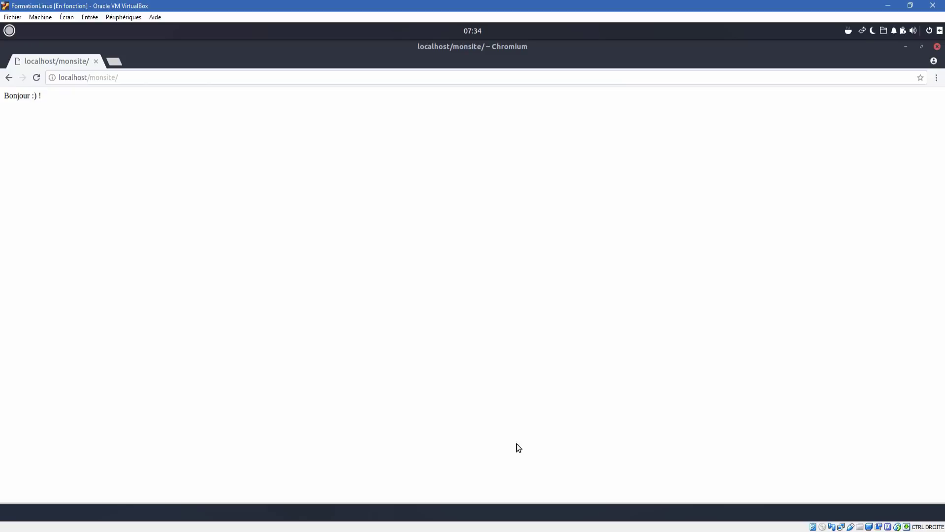
{"action": "left_click", "coordinate": [904, 46]}
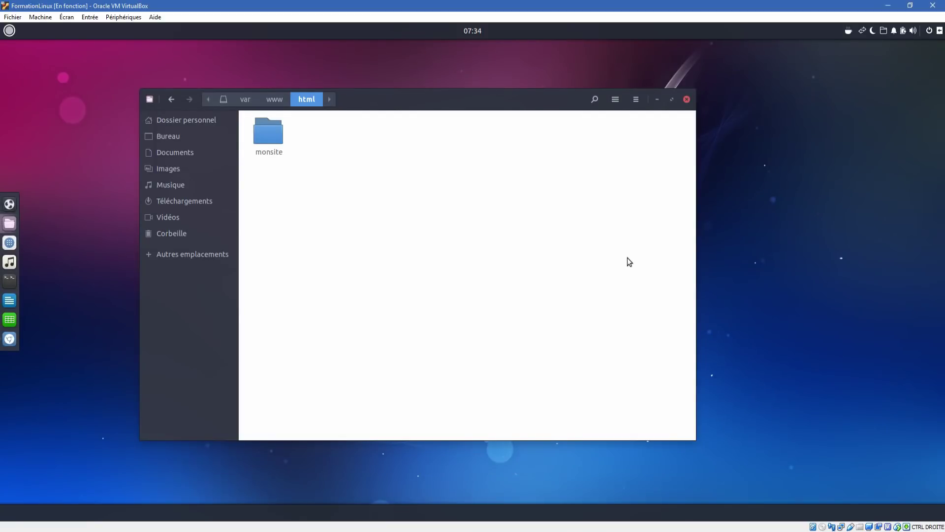